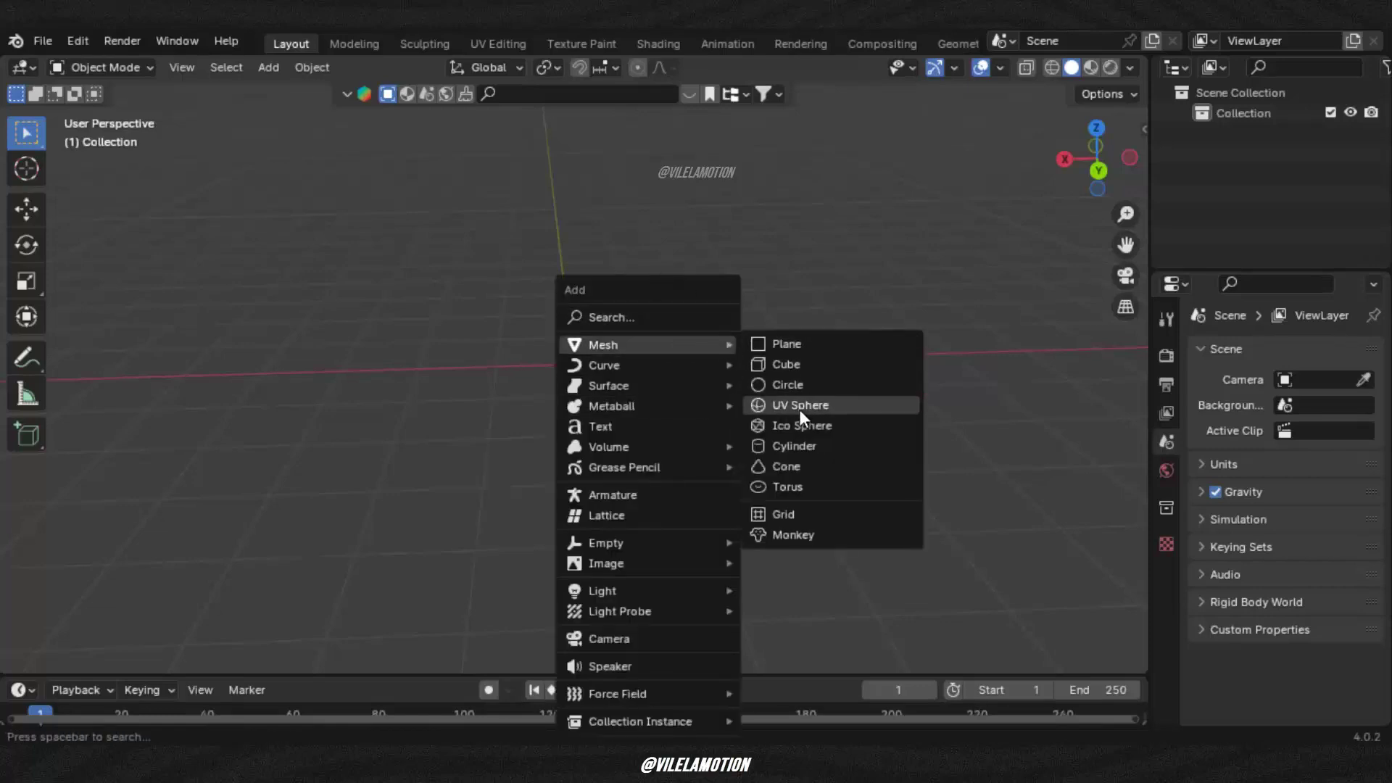
Step: Add a UV sphere with 64 segments and 32 rings
{"action": "left_click", "coordinate": [816, 407]}
{"action": "left_click", "coordinate": [73, 657]}
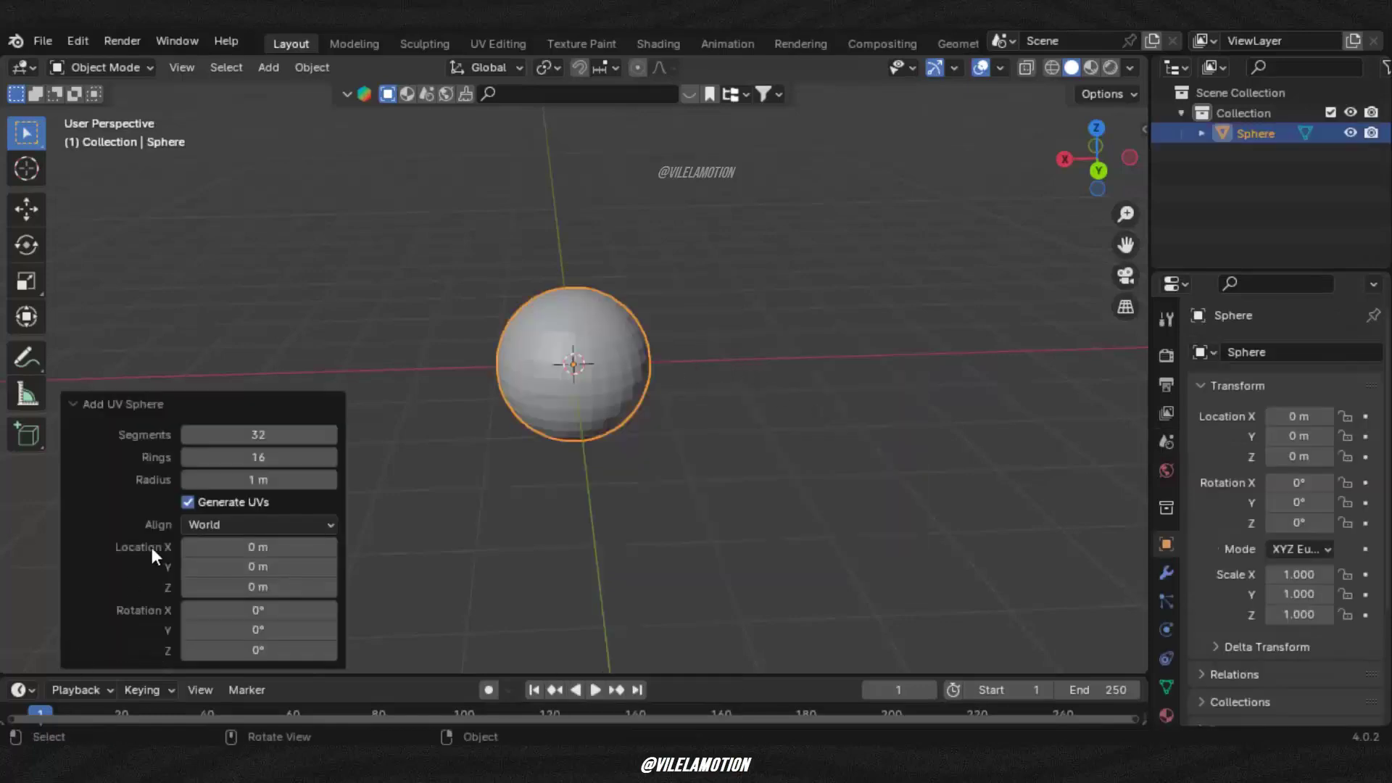
{"action": "left_click", "coordinate": [258, 435]}
{"action": "type", "text": "64"}
{"action": "key", "text": "Return"}
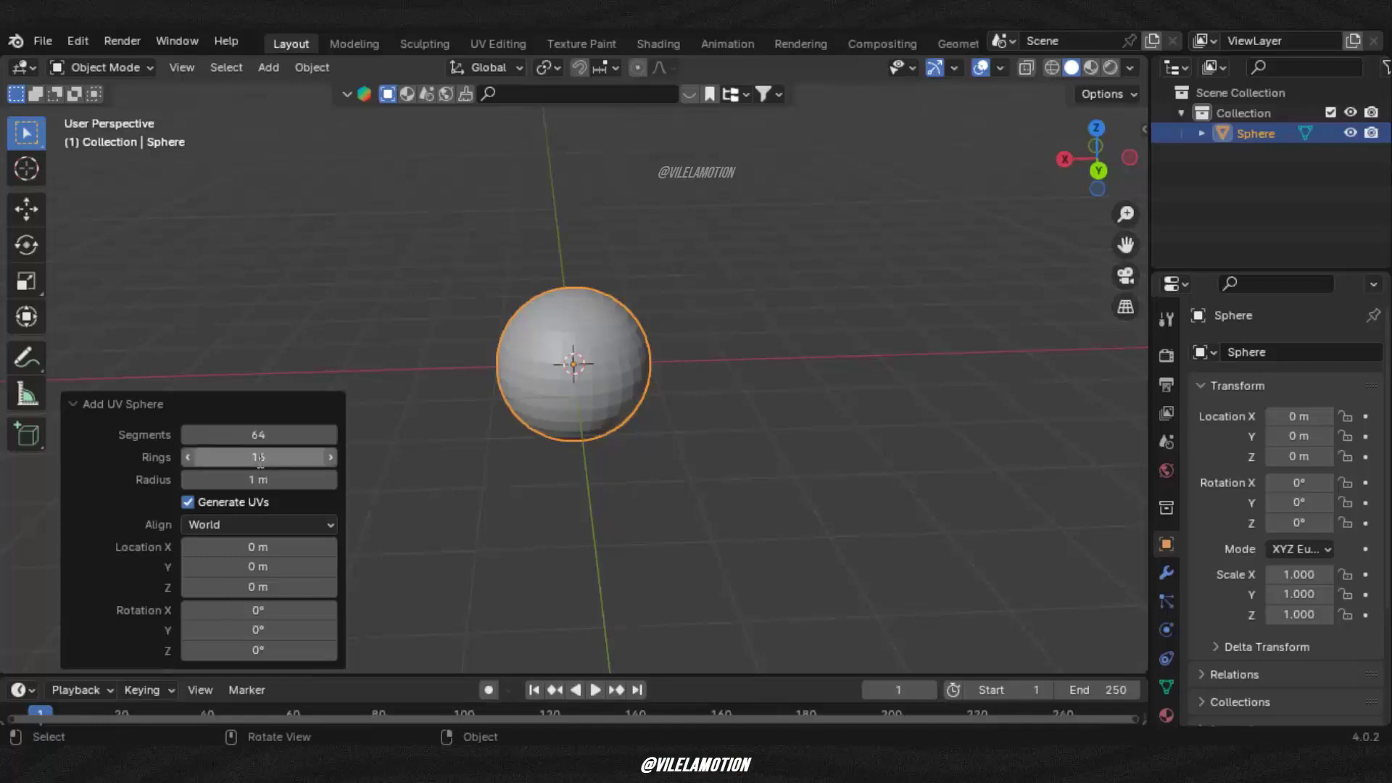
{"action": "left_click", "coordinate": [259, 458]}
{"action": "type", "text": "32"}
{"action": "key", "text": "Return"}
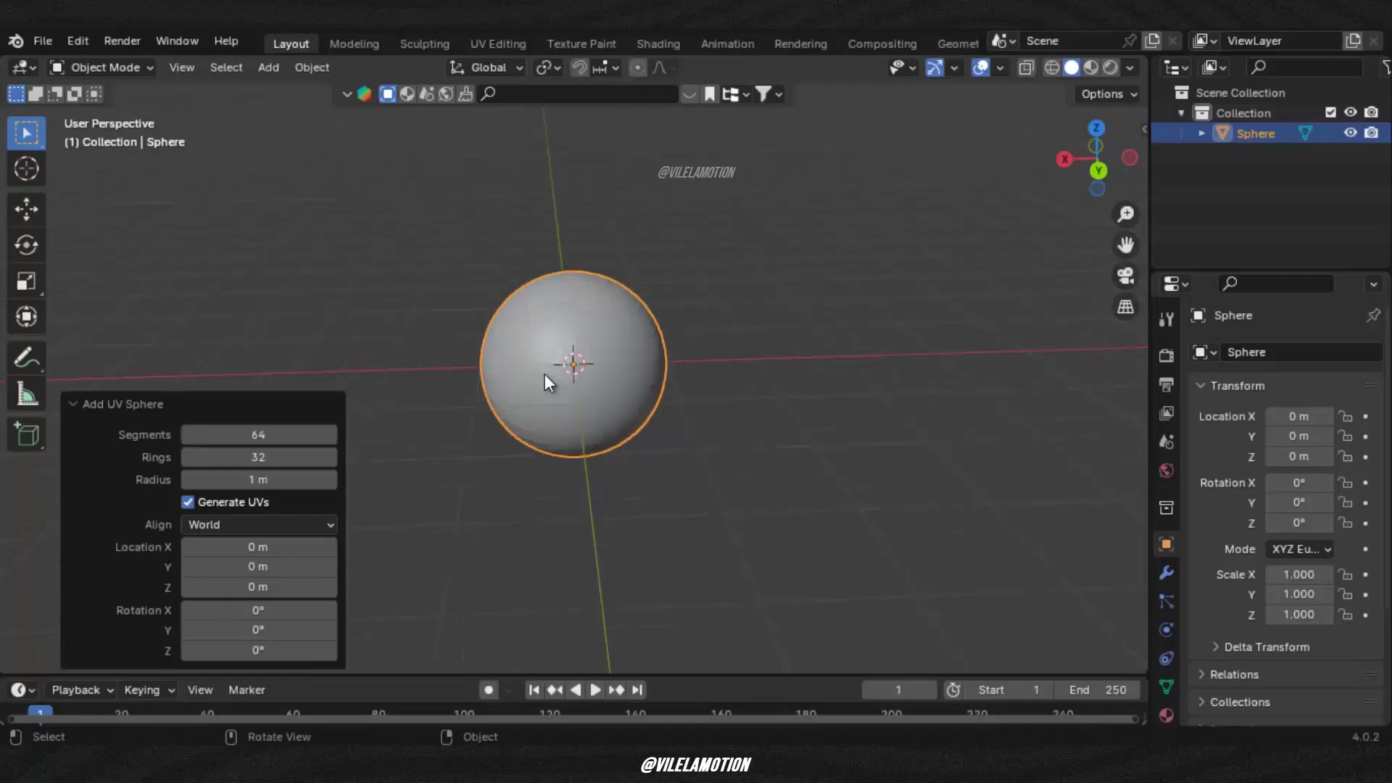
Step: Shade the sphere smooth and enter Edit Mode
{"action": "right_click", "coordinate": [546, 372]}
{"action": "left_click", "coordinate": [542, 351]}
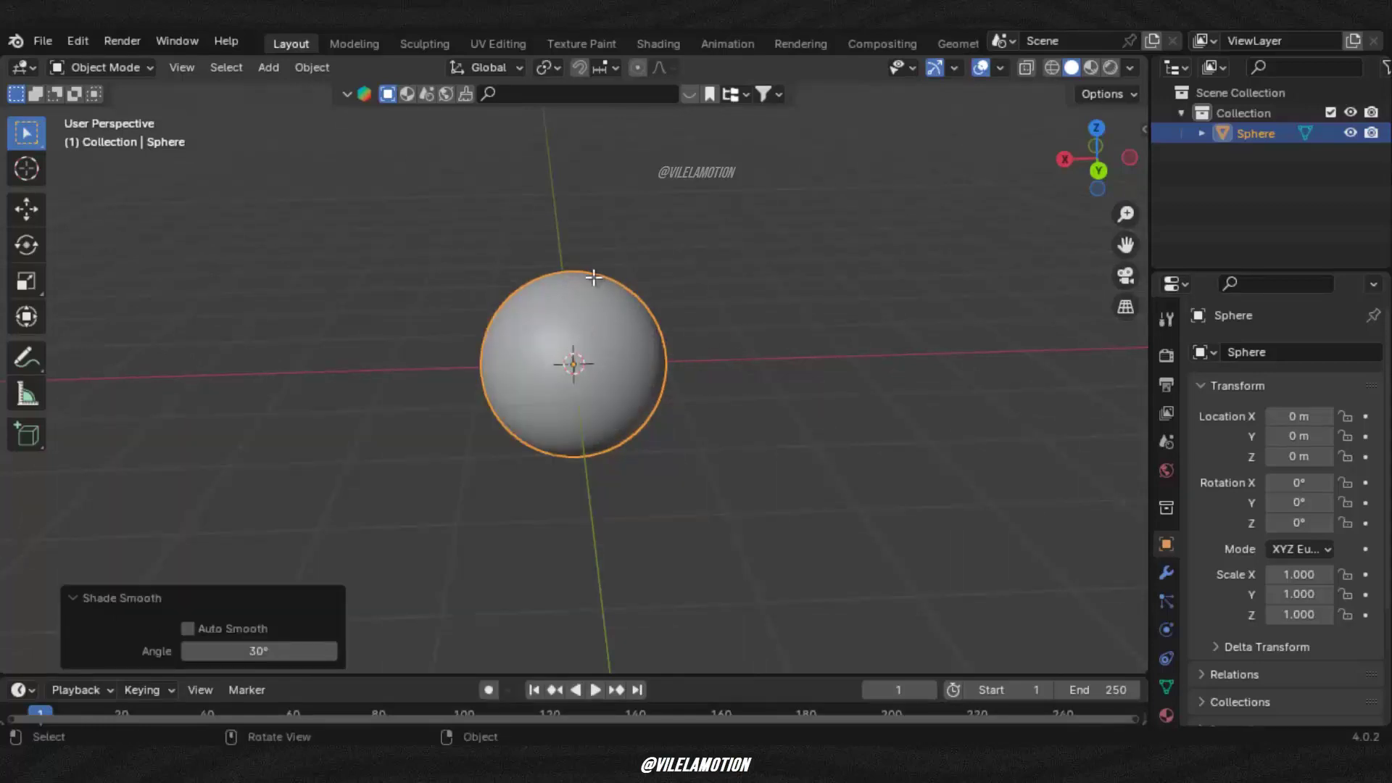
{"action": "key", "text": "Tab"}
{"action": "scroll", "coordinate": [569, 209], "scroll_direction": "up", "scroll_amount": 4}
Step: Select only the sphere's top vertex, enable proportional editing, and view from the back
{"action": "key", "text": "alt+a"}
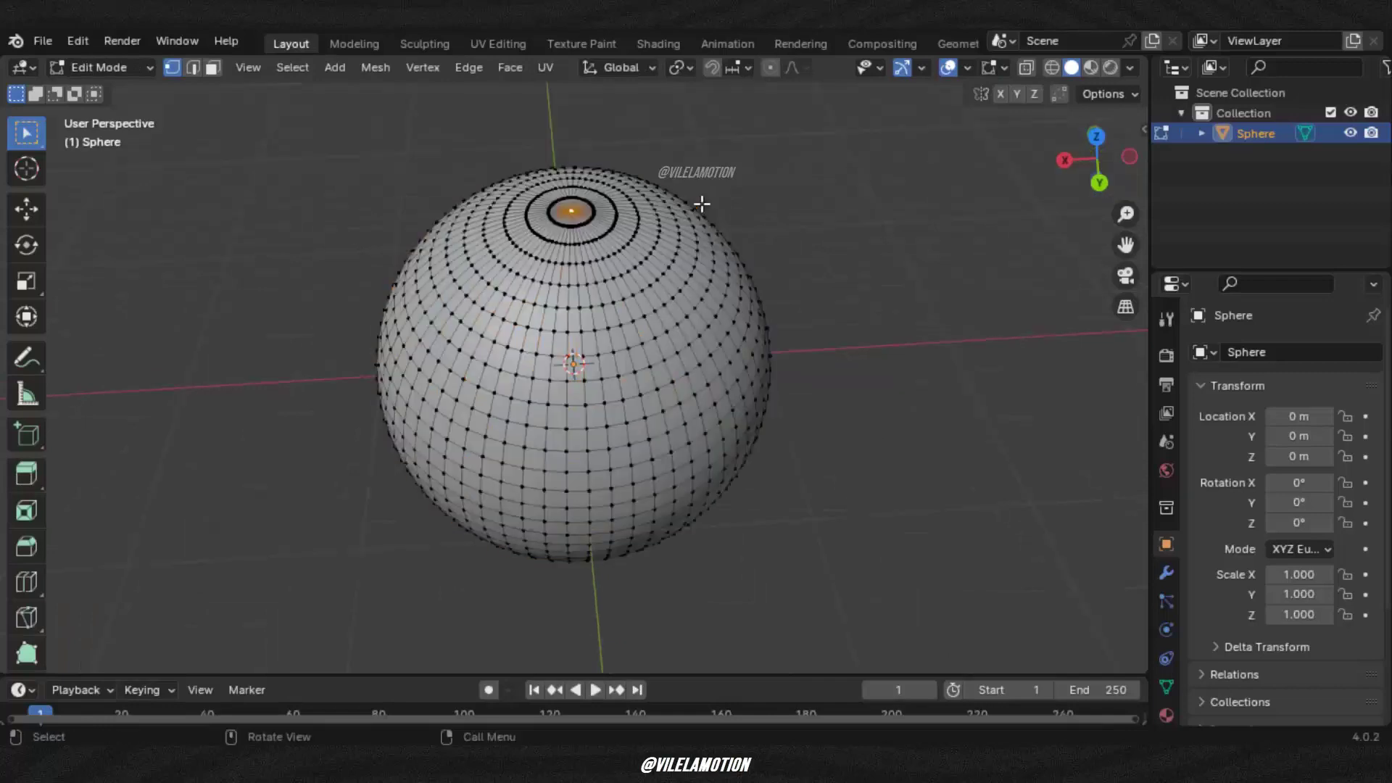
{"action": "scroll", "coordinate": [702, 204], "scroll_direction": "down", "scroll_amount": 3}
{"action": "middle_click_drag", "start_coordinate": [702, 203], "coordinate": [670, 181]}
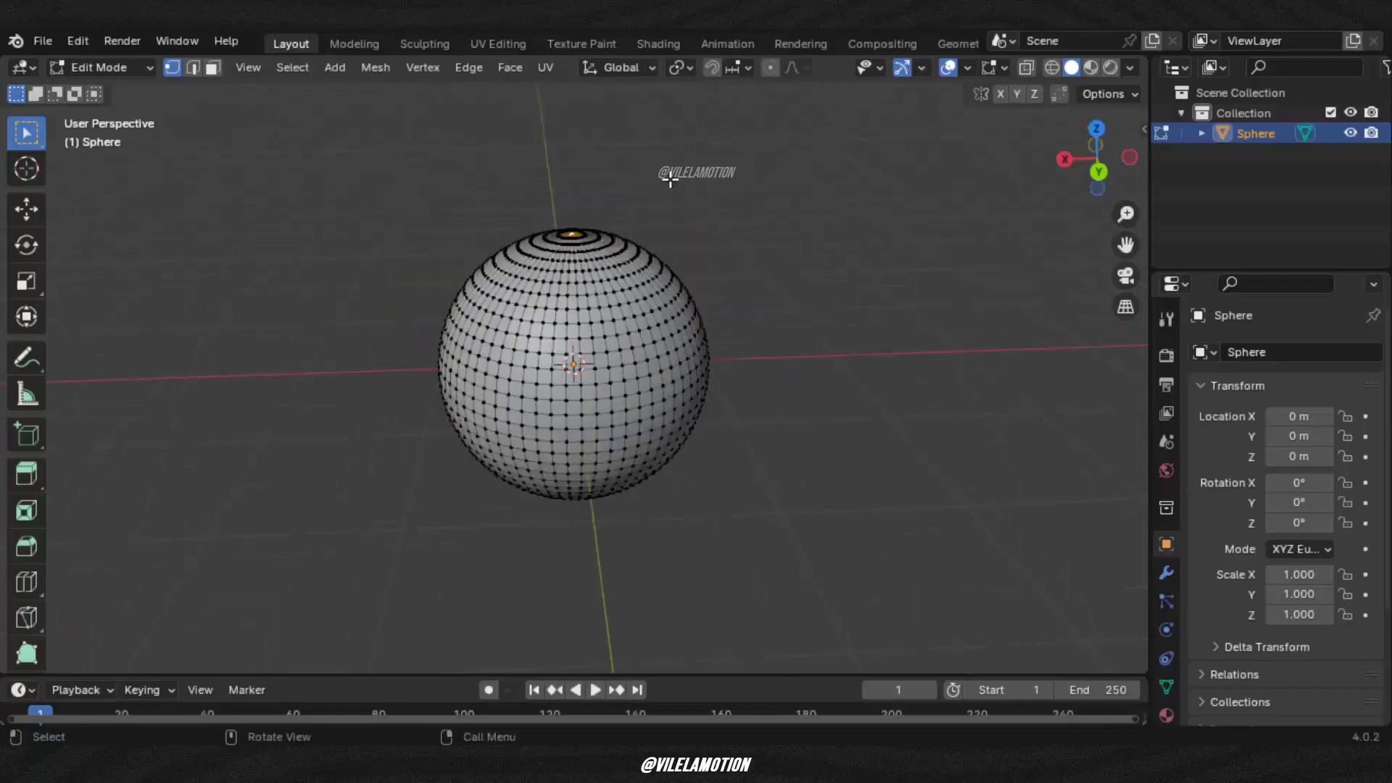
{"action": "left_click", "coordinate": [770, 67]}
{"action": "left_click", "coordinate": [1098, 172]}
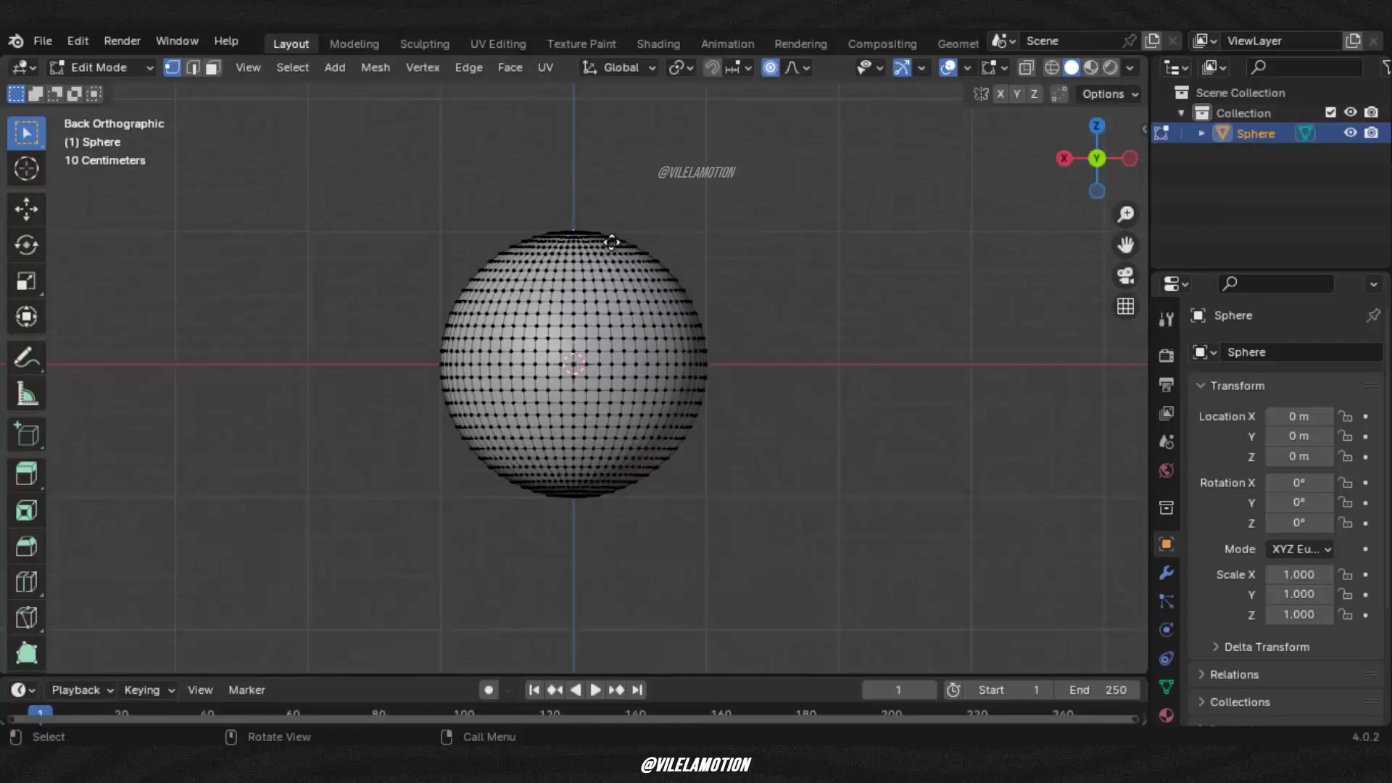
Step: Pull the top vertex up 0.992 m along Z with smooth proportional falloff
{"action": "key", "text": "g"}
{"action": "key", "text": "z"}
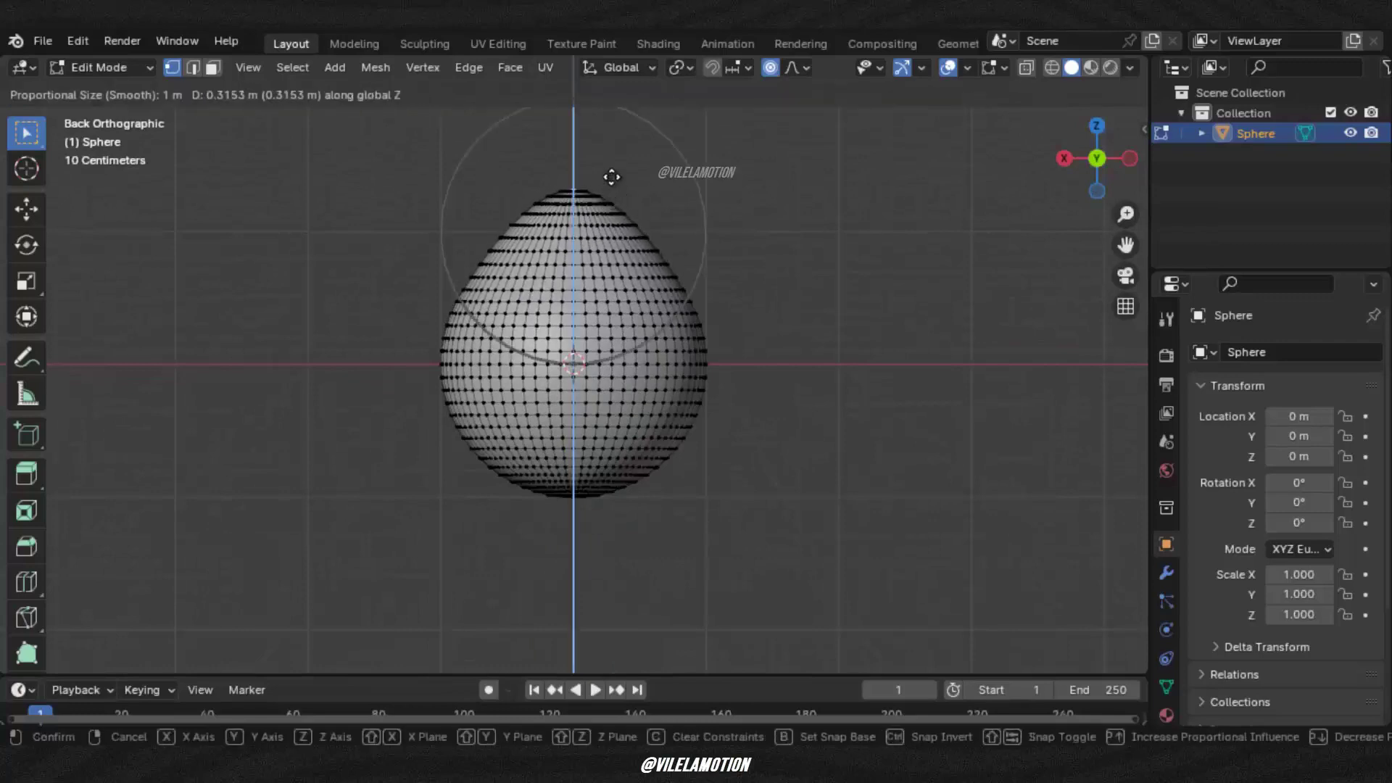
{"action": "scroll", "coordinate": [614, 154], "scroll_direction": "up", "scroll_amount": 1}
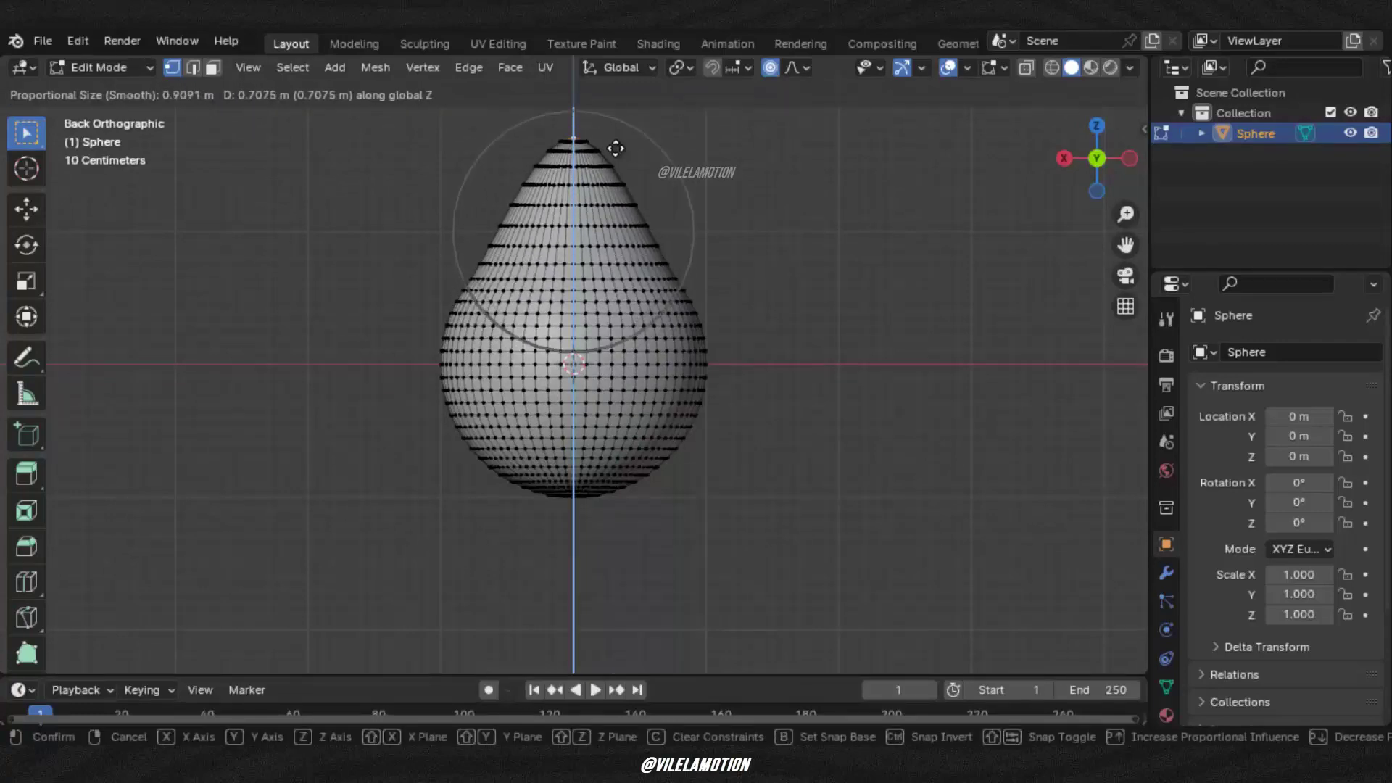
{"action": "scroll", "coordinate": [615, 149], "scroll_direction": "down", "scroll_amount": 2}
{"action": "scroll", "coordinate": [615, 148], "scroll_direction": "down", "scroll_amount": 1}
{"action": "scroll", "coordinate": [616, 148], "scroll_direction": "down", "scroll_amount": 1}
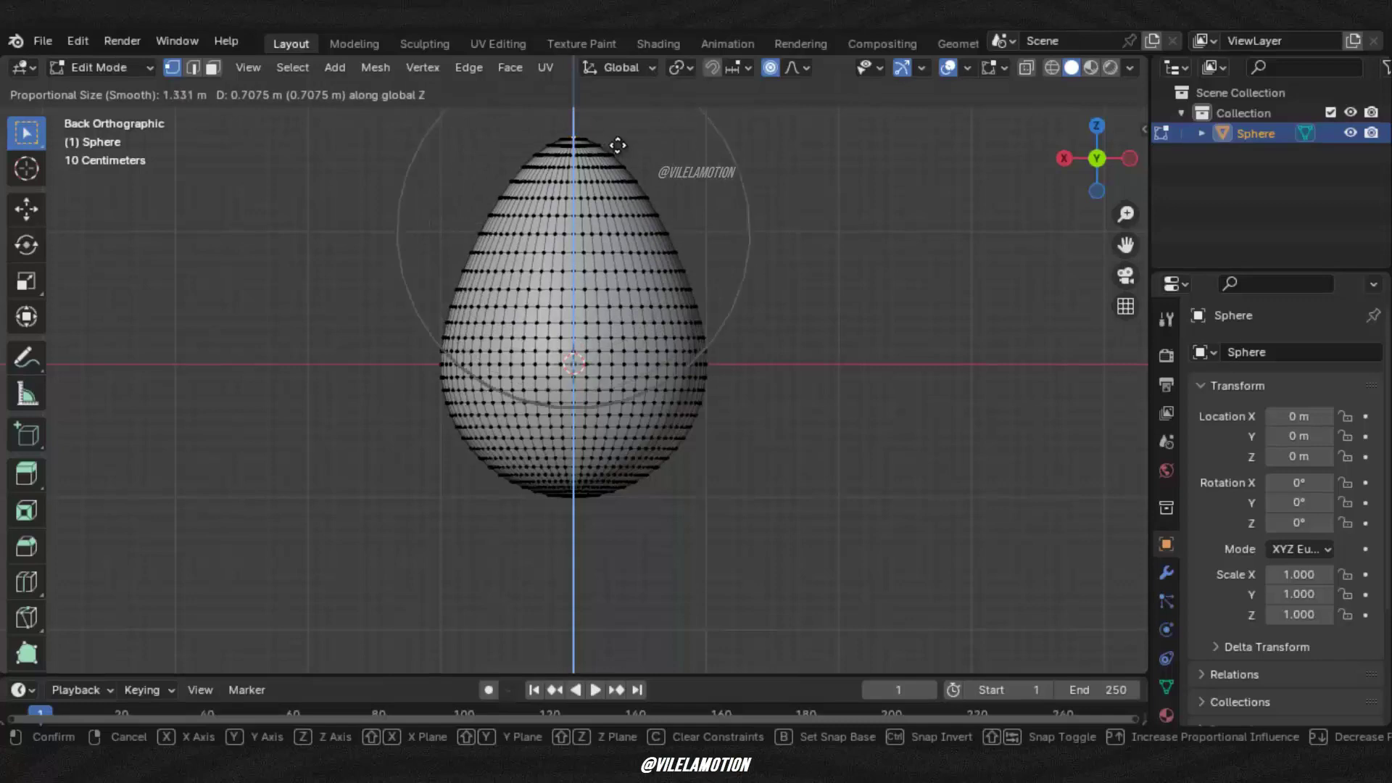
{"action": "scroll", "coordinate": [620, 116], "scroll_direction": "down", "scroll_amount": 2}
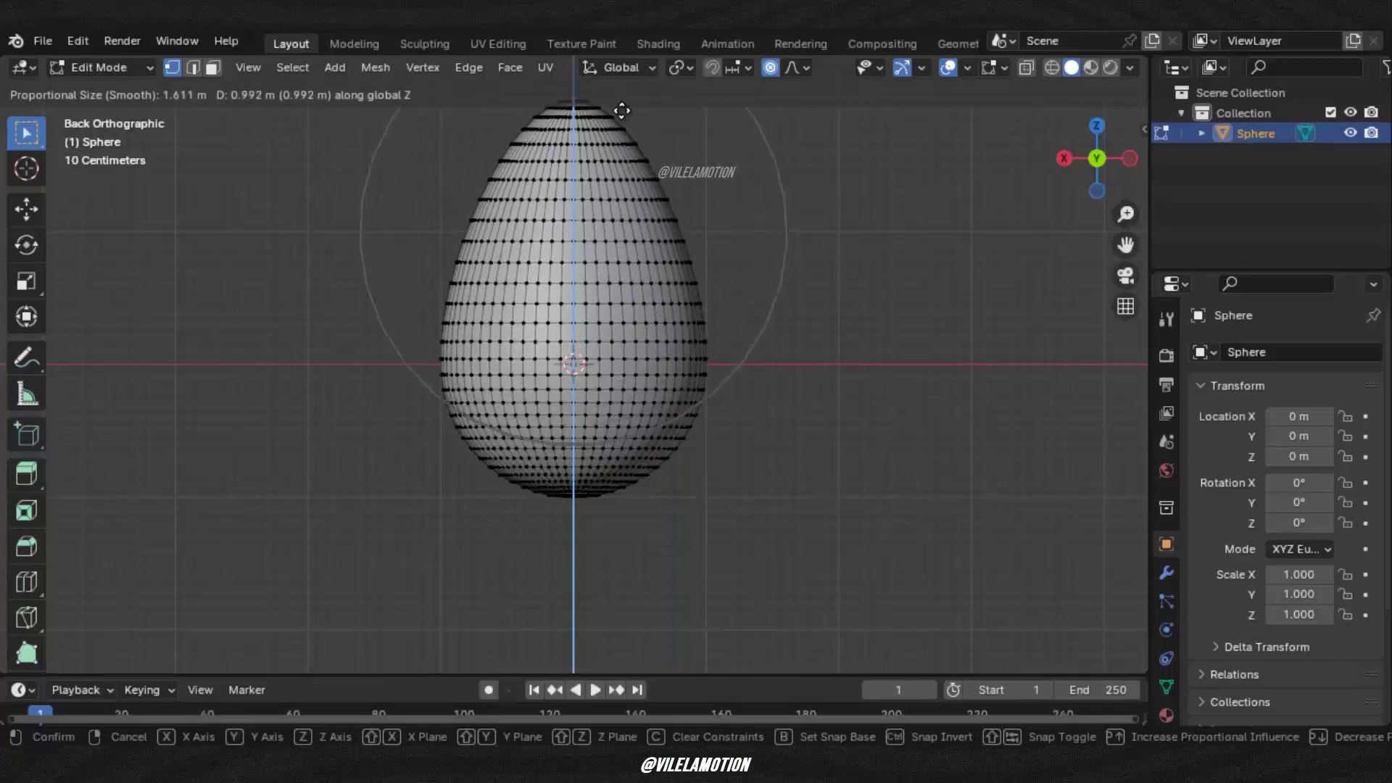
{"action": "scroll", "coordinate": [622, 110], "scroll_direction": "down", "scroll_amount": 1}
{"action": "left_click", "coordinate": [622, 110]}
{"action": "mouse_move", "coordinate": [622, 110]}
{"action": "middle_mouse_down"}
{"action": "mouse_move", "coordinate": [681, 380]}
{"action": "mouse_move", "coordinate": [737, 289]}
{"action": "mouse_move", "coordinate": [637, 231]}
{"action": "mouse_move", "coordinate": [694, 278]}
{"action": "middle_mouse_up"}
Step: Return to Object Mode and duplicate the egg as Sphere.001
{"action": "key", "text": "Tab"}
{"action": "scroll", "coordinate": [694, 278], "scroll_direction": "down", "scroll_amount": 2}
{"action": "scroll", "coordinate": [651, 294], "scroll_direction": "down", "scroll_amount": 2}
{"action": "key", "text": "shift+d"}
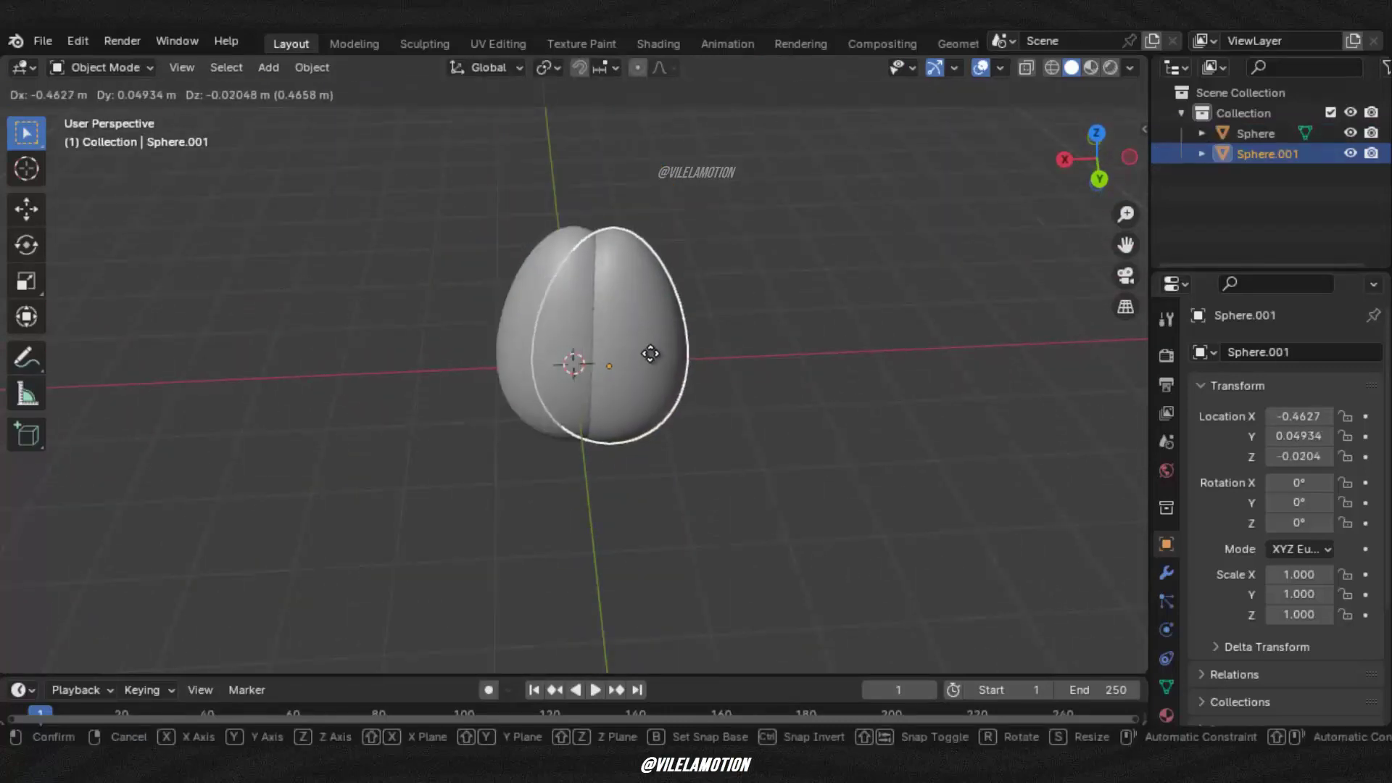
Step: Place the copy beside the original along X, then box-select the original egg's right half in X-ray
{"action": "key", "text": "x"}
{"action": "left_click", "coordinate": [821, 351]}
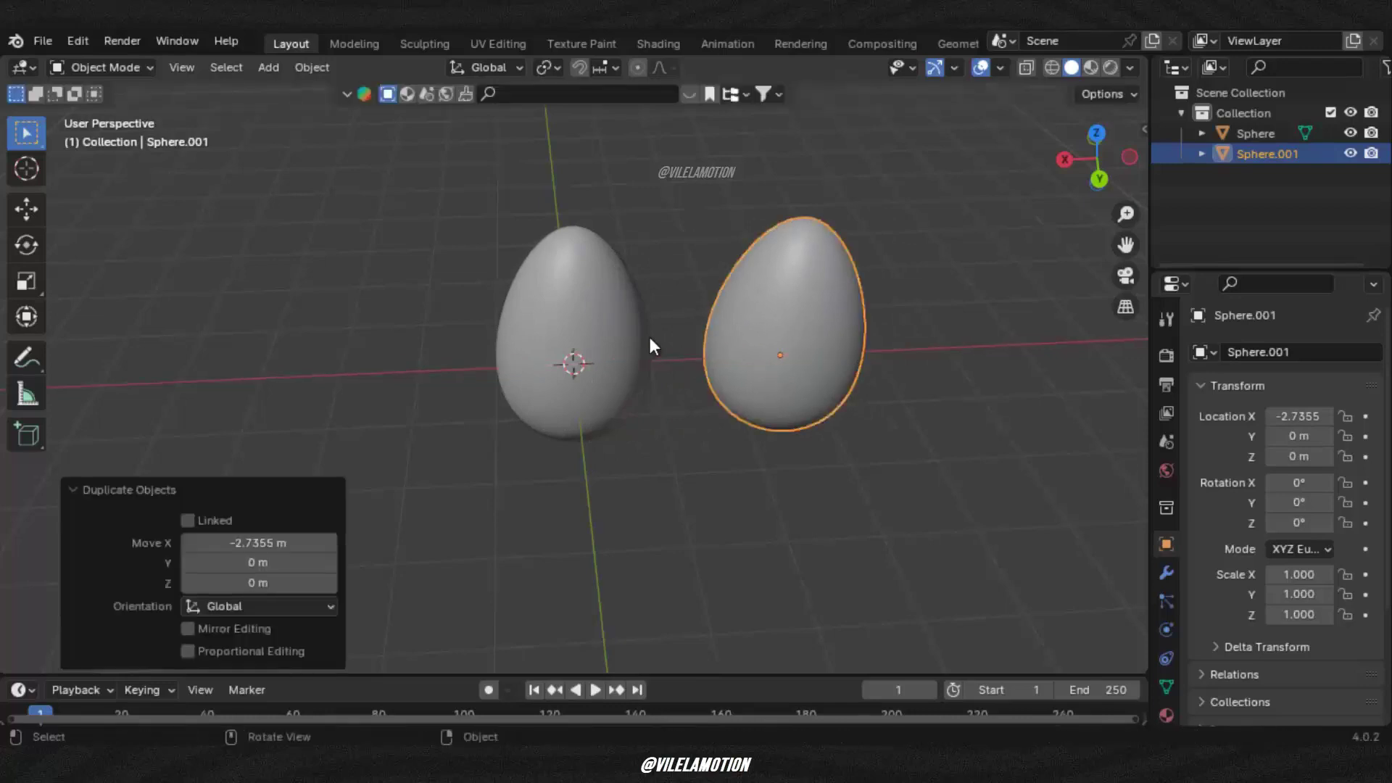
{"action": "left_click", "coordinate": [603, 328]}
{"action": "key", "text": "Tab"}
{"action": "key", "text": "ctrl+KP_1"}
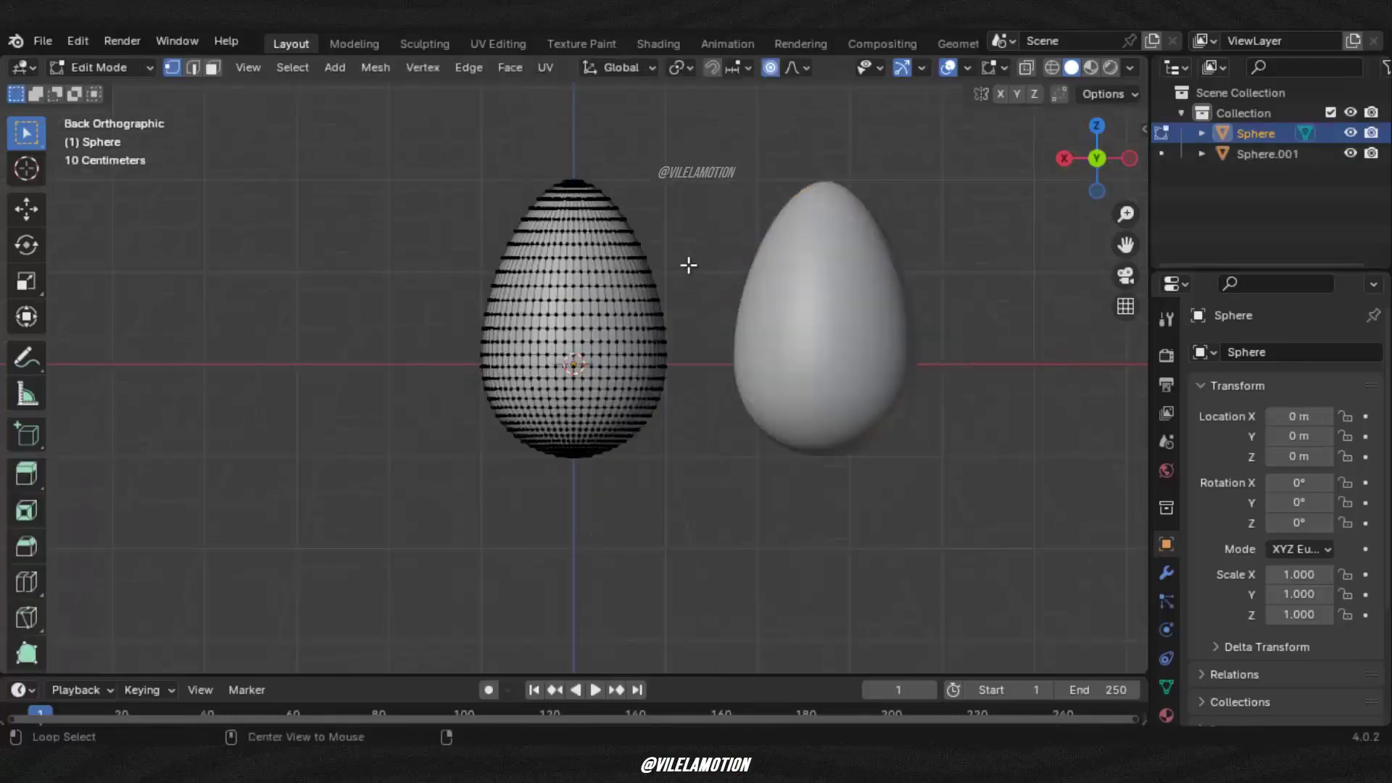
{"action": "key", "text": "alt+z"}
{"action": "left_click_drag", "start_coordinate": [698, 145], "coordinate": [575, 490]}
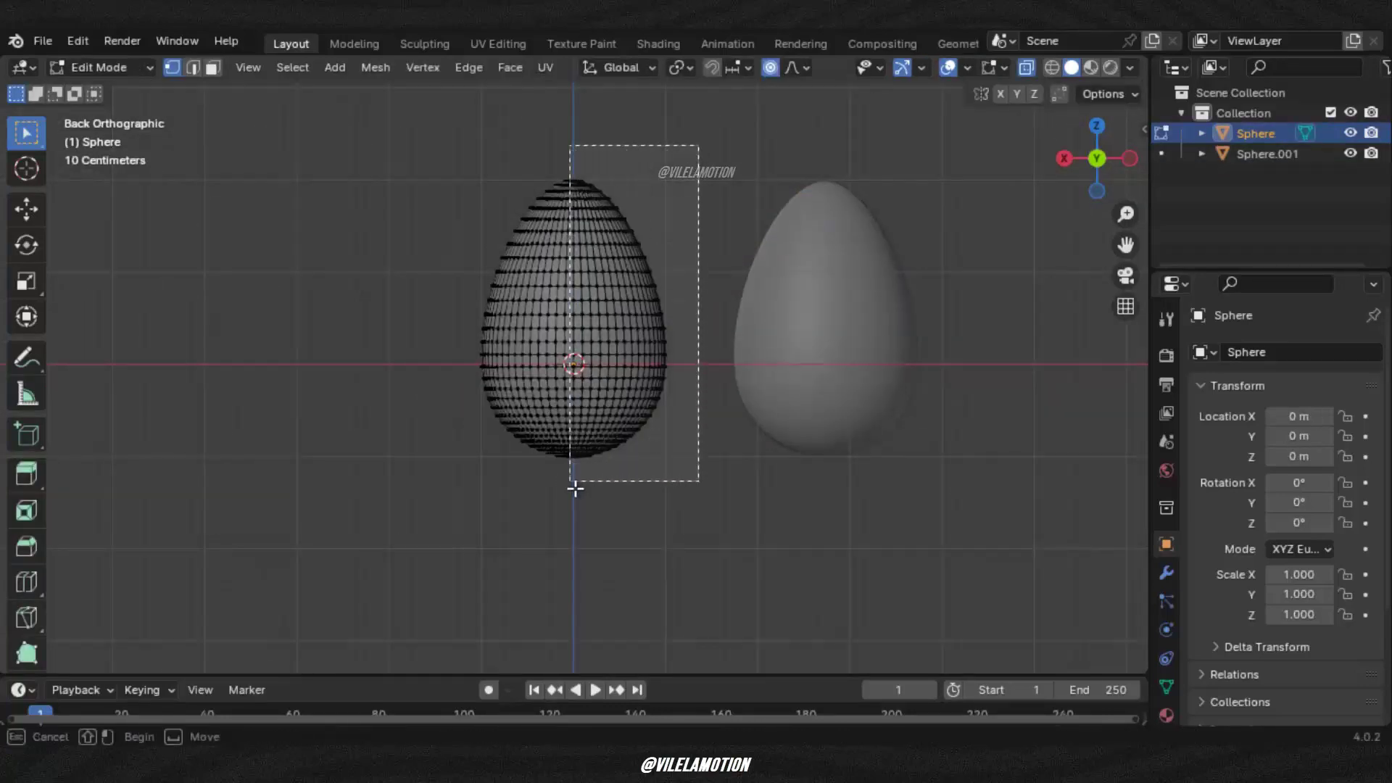
Step: Separate the right half as Sphere.002 and move the other half 2.0469 m along X
{"action": "key", "text": "p"}
{"action": "left_click", "coordinate": [638, 411]}
{"action": "middle_click_drag", "start_coordinate": [667, 280], "coordinate": [657, 326]}
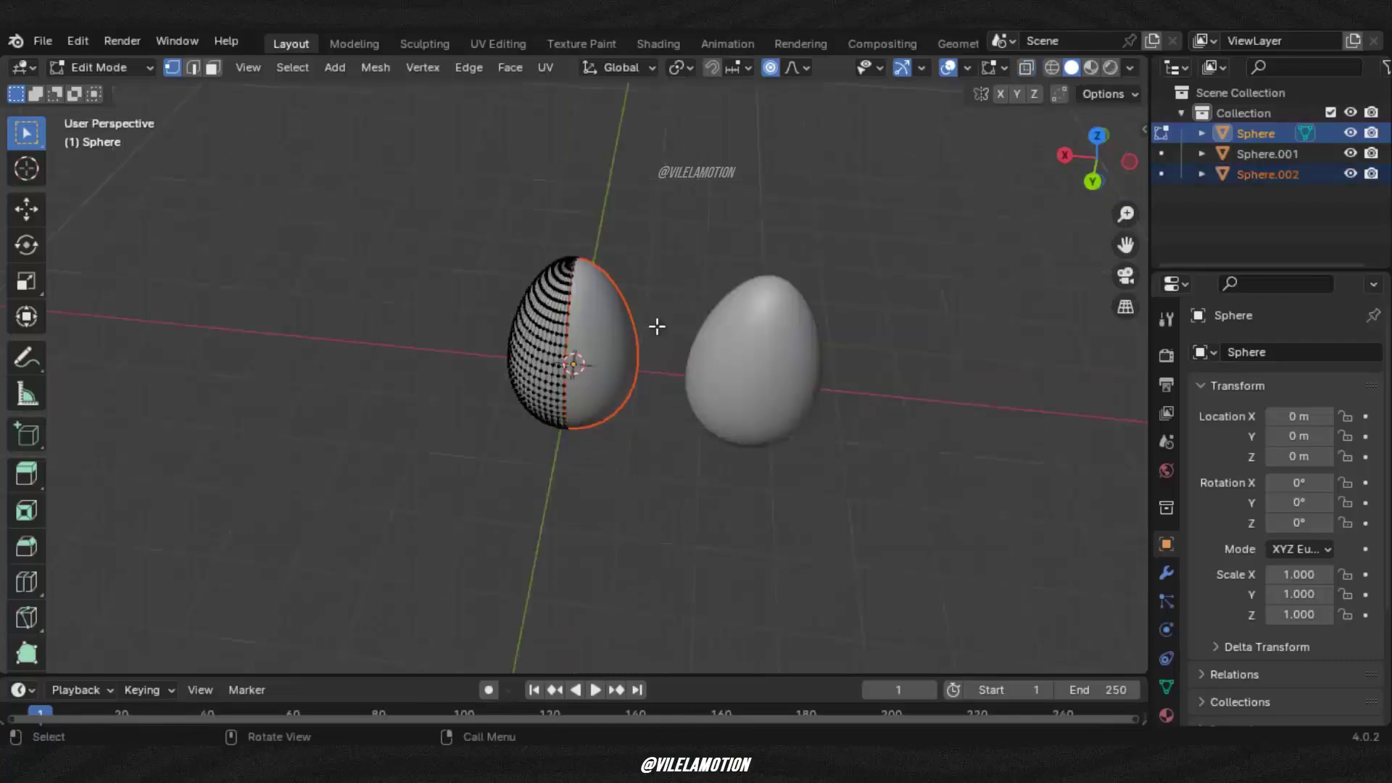
{"action": "key", "text": "Tab"}
{"action": "left_click", "coordinate": [551, 348]}
{"action": "key", "text": "g"}
{"action": "key", "text": "x"}
{"action": "left_click", "coordinate": [406, 279]}
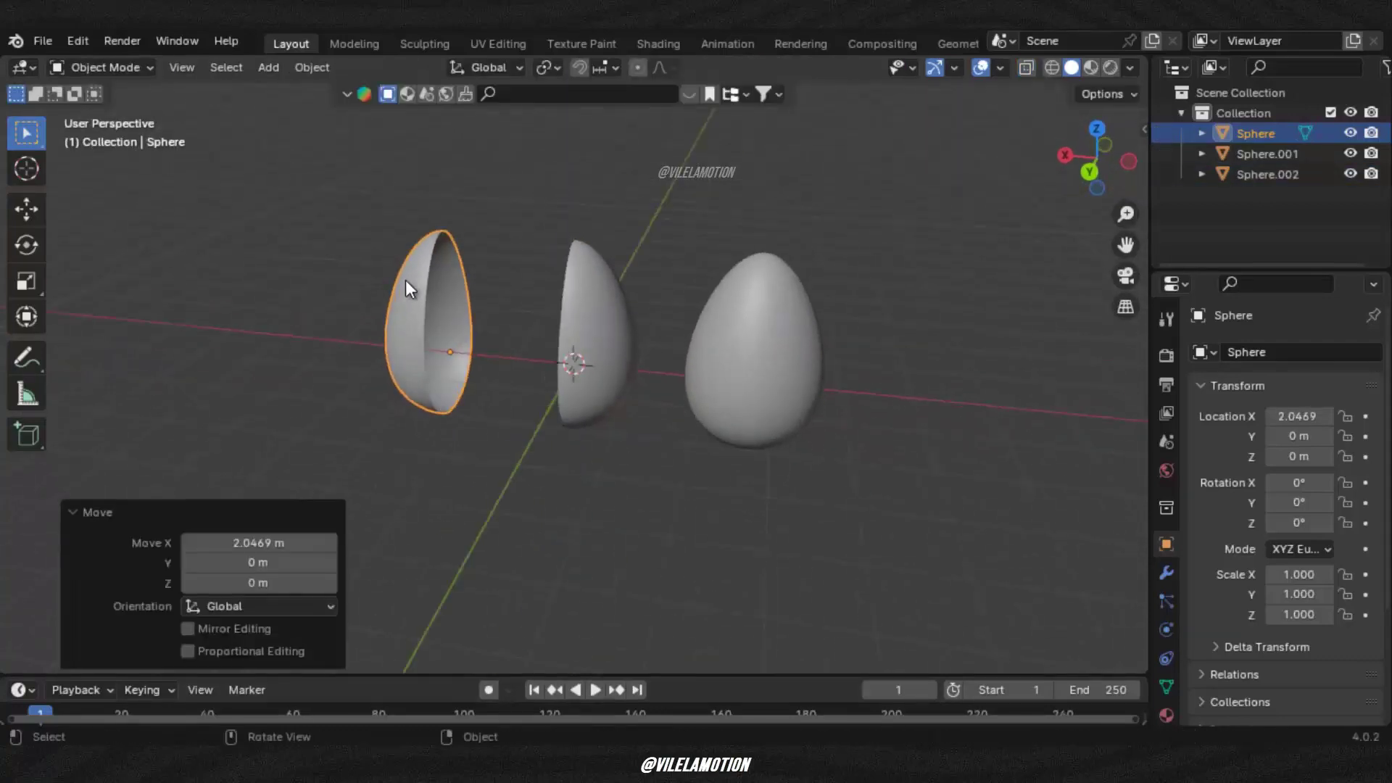
Step: Rotate the egg half -90° about the X axis
{"action": "key", "text": "r"}
{"action": "key", "text": "z"}
{"action": "key", "text": "minus"}
{"action": "key", "text": "9"}
{"action": "key", "text": "0"}
{"action": "key", "text": "Return"}
{"action": "key", "text": "r"}
{"action": "key", "text": "x"}
{"action": "left_click", "coordinate": [493, 413]}
{"action": "middle_click_drag", "start_coordinate": [493, 413], "coordinate": [652, 377]}
Step: Give the half a Solidify modifier with 0.18 m thickness and smooth shading
{"action": "left_click", "coordinate": [1166, 572]}
{"action": "left_click", "coordinate": [1294, 352]}
{"action": "type", "text": "soli"}
{"action": "key", "text": "Return"}
{"action": "mouse_move", "coordinate": [1309, 441]}
{"action": "left_mouse_down"}
{"action": "mouse_move", "coordinate": [190, 441]}
{"action": "mouse_move", "coordinate": [207, 441]}
{"action": "left_mouse_up"}
{"action": "right_click", "coordinate": [471, 384]}
{"action": "left_click", "coordinate": [387, 341]}
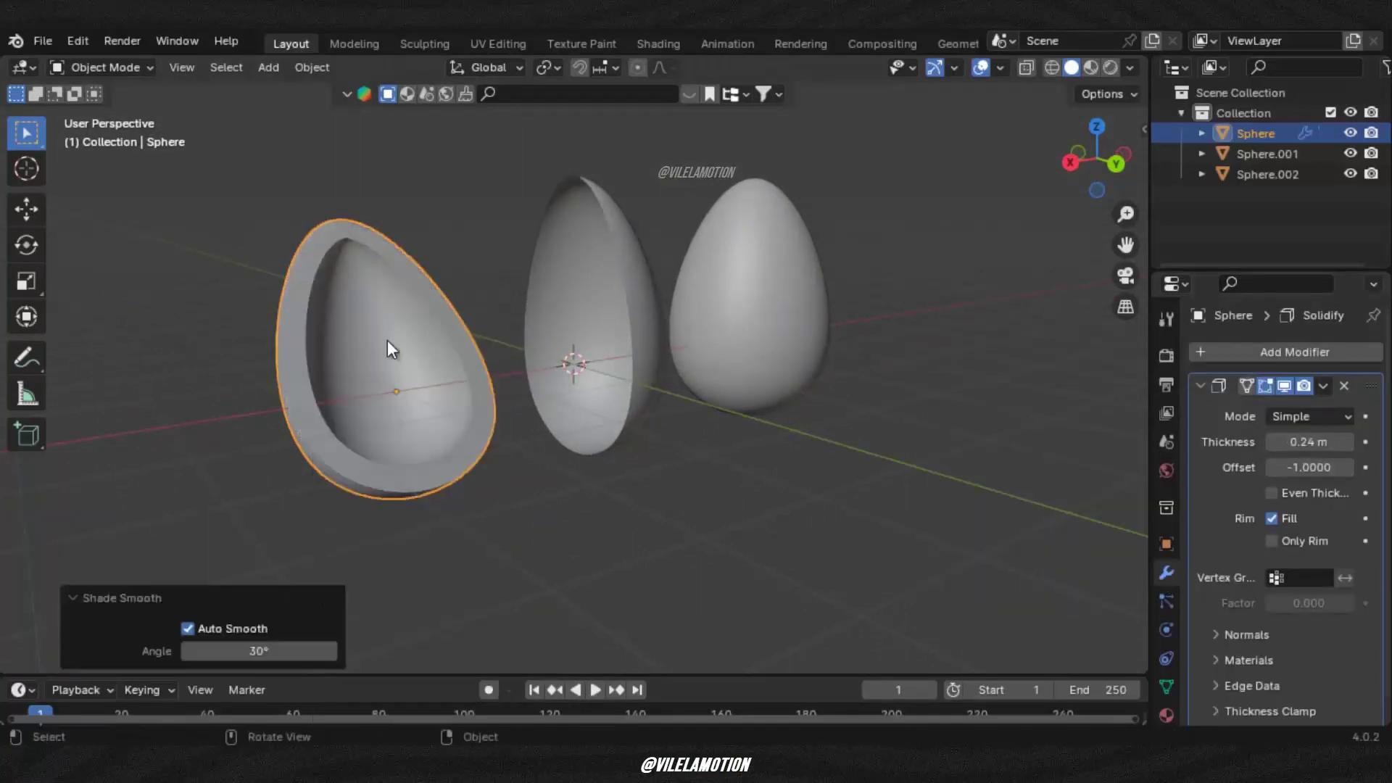
{"action": "middle_click_drag", "start_coordinate": [387, 340], "coordinate": [462, 362]}
{"action": "mouse_move", "coordinate": [179, 437]}
{"action": "left_mouse_down"}
{"action": "mouse_move", "coordinate": [205, 432]}
{"action": "mouse_move", "coordinate": [162, 432]}
{"action": "mouse_move", "coordinate": [178, 435]}
{"action": "left_mouse_up"}
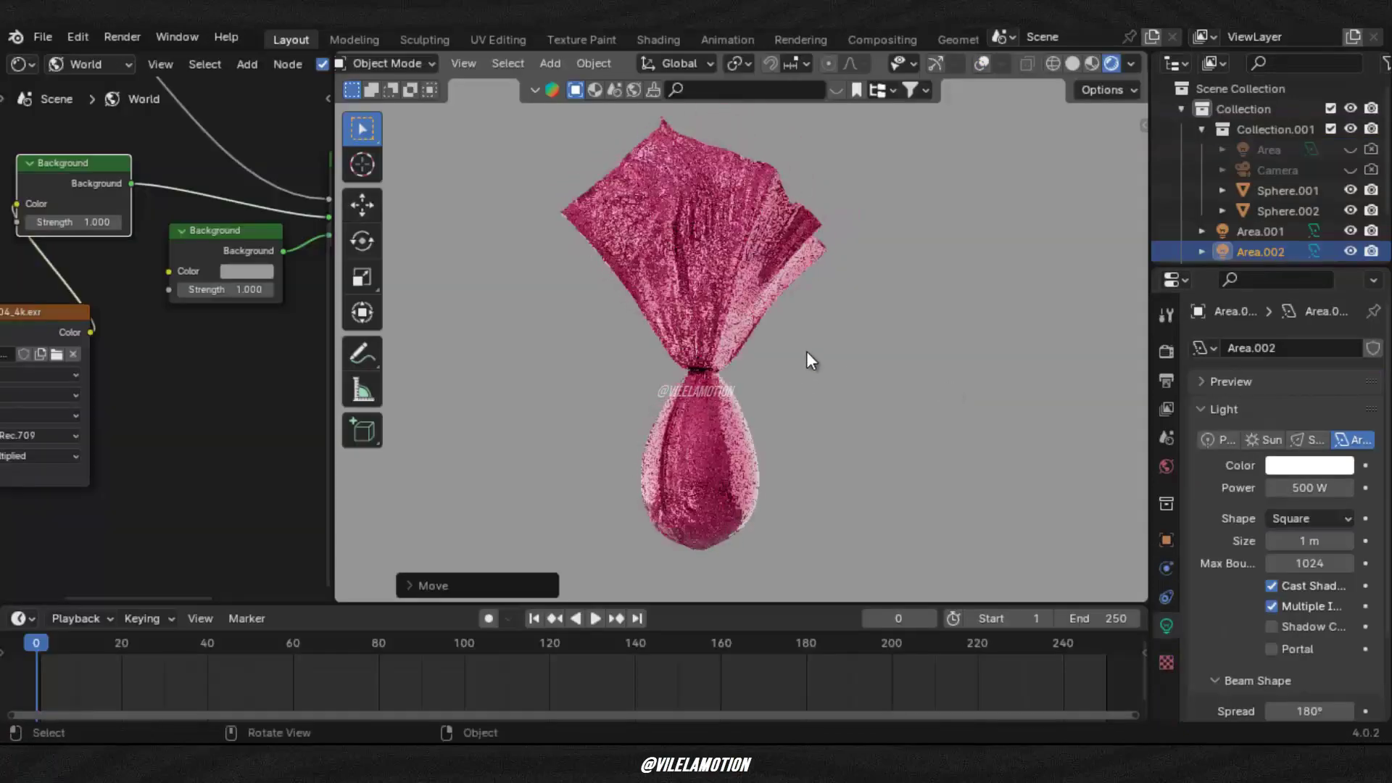
{"action": "key", "text": "g"}
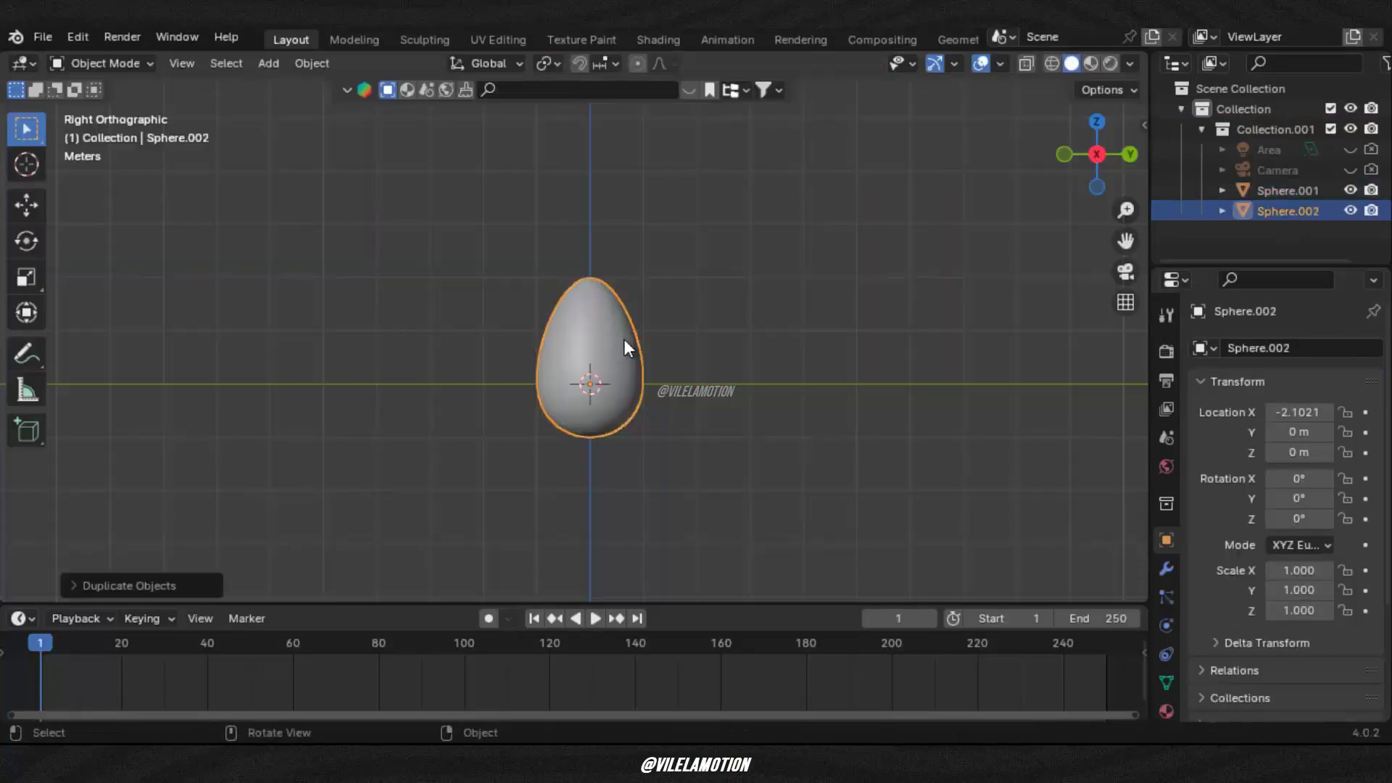
Step: Scale the Sphere.002 egg to 1.108 and shift it vertically
{"action": "key", "text": "s"}
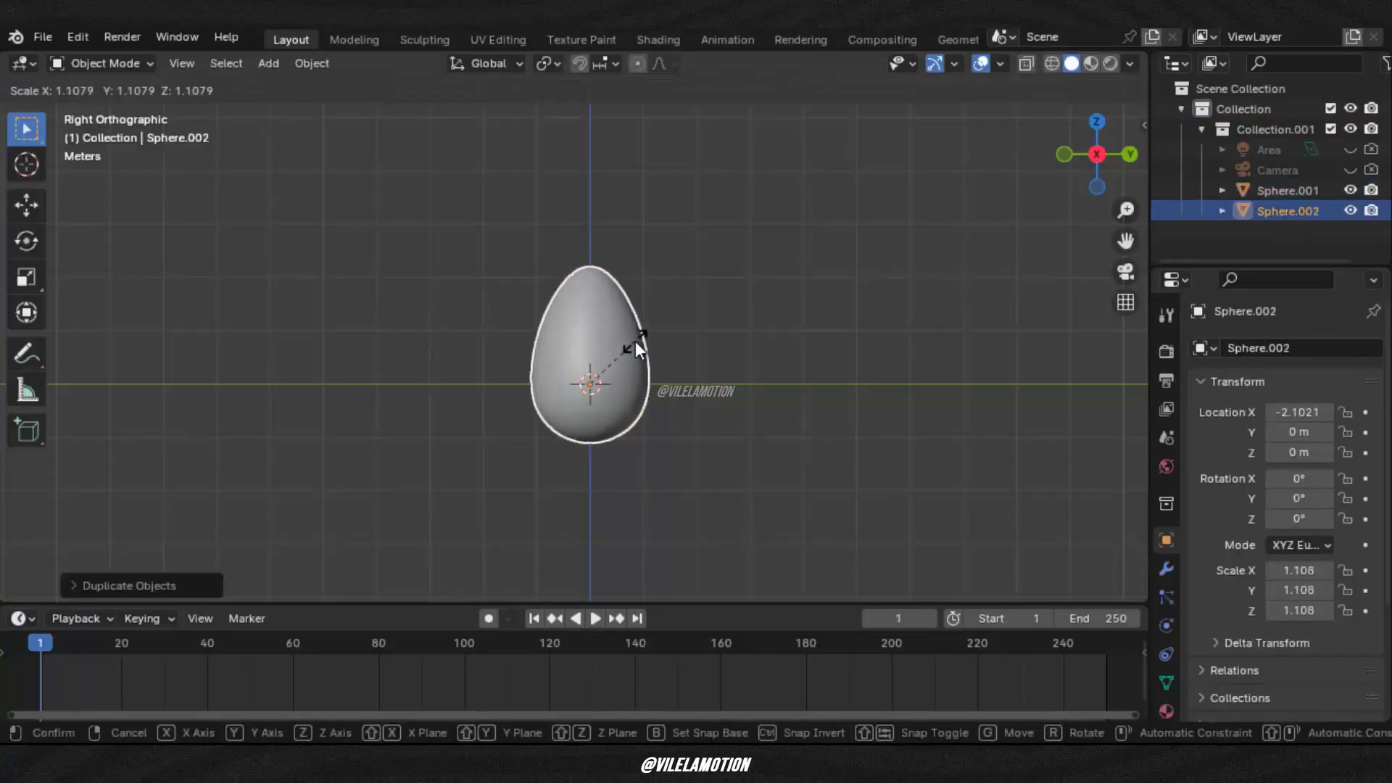
{"action": "left_click", "coordinate": [638, 344]}
{"action": "scroll", "coordinate": [713, 406], "scroll_direction": "up", "scroll_amount": 5}
{"action": "key", "text": "g"}
{"action": "key", "text": "z"}
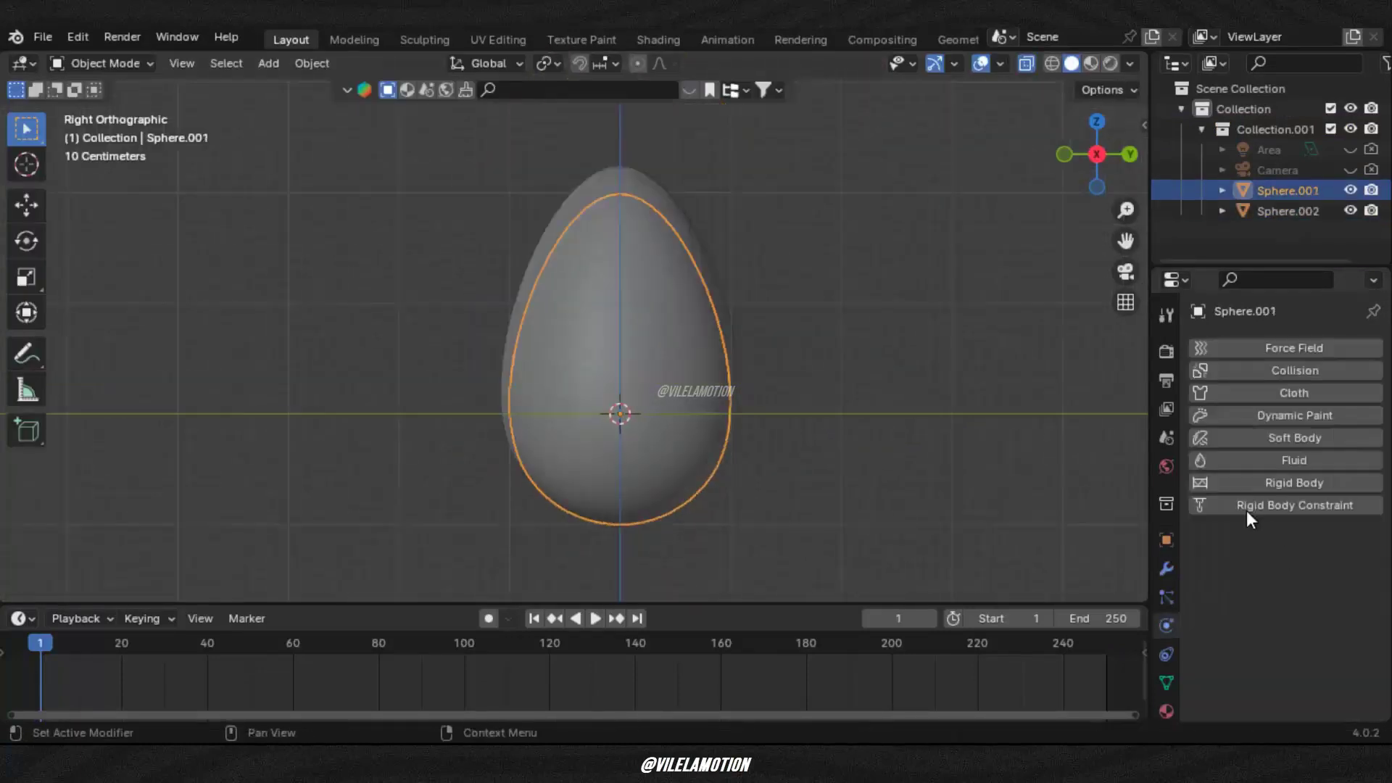
Step: Add Collision to Sphere.001, and Collision plus Cloth with pressure -3.000 to Sphere.002
{"action": "left_click", "coordinate": [1304, 372]}
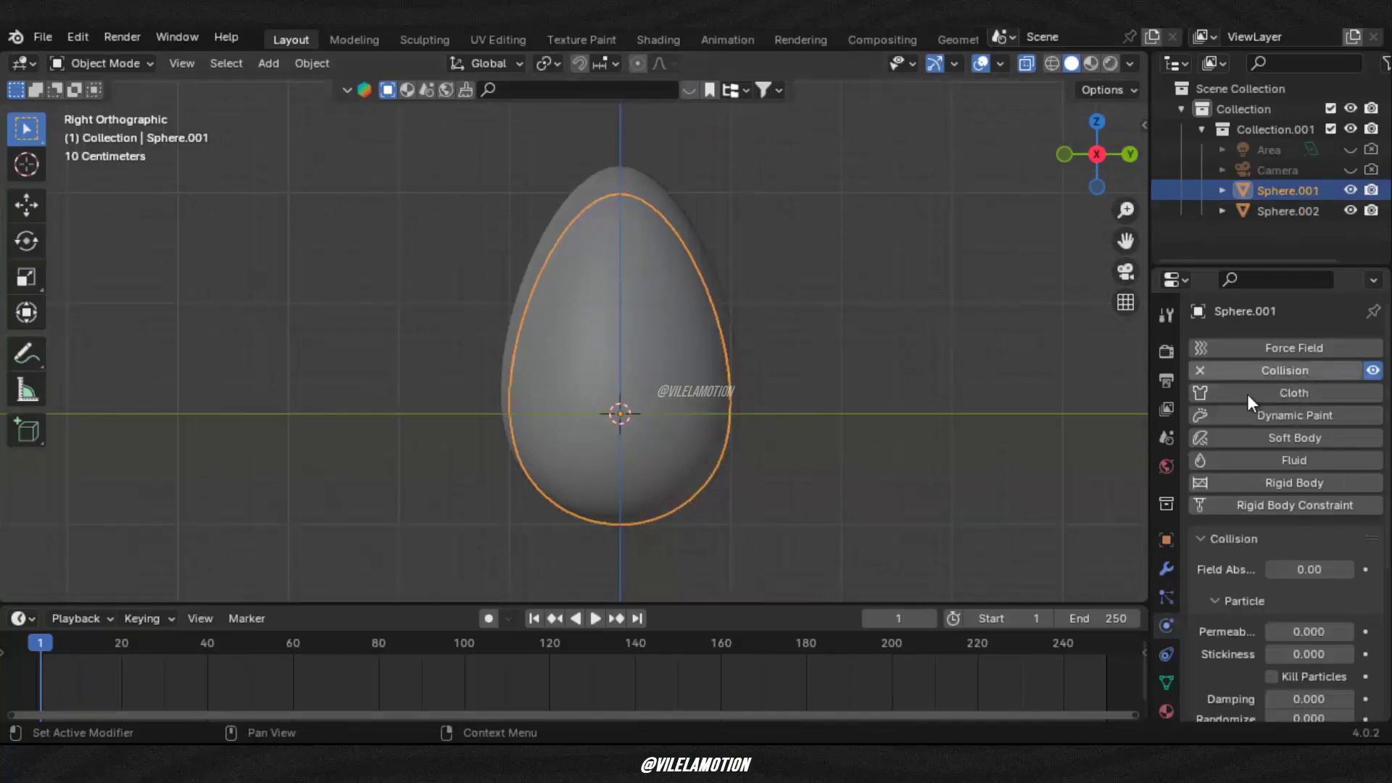
{"action": "left_click", "coordinate": [665, 206]}
{"action": "left_click", "coordinate": [1313, 372]}
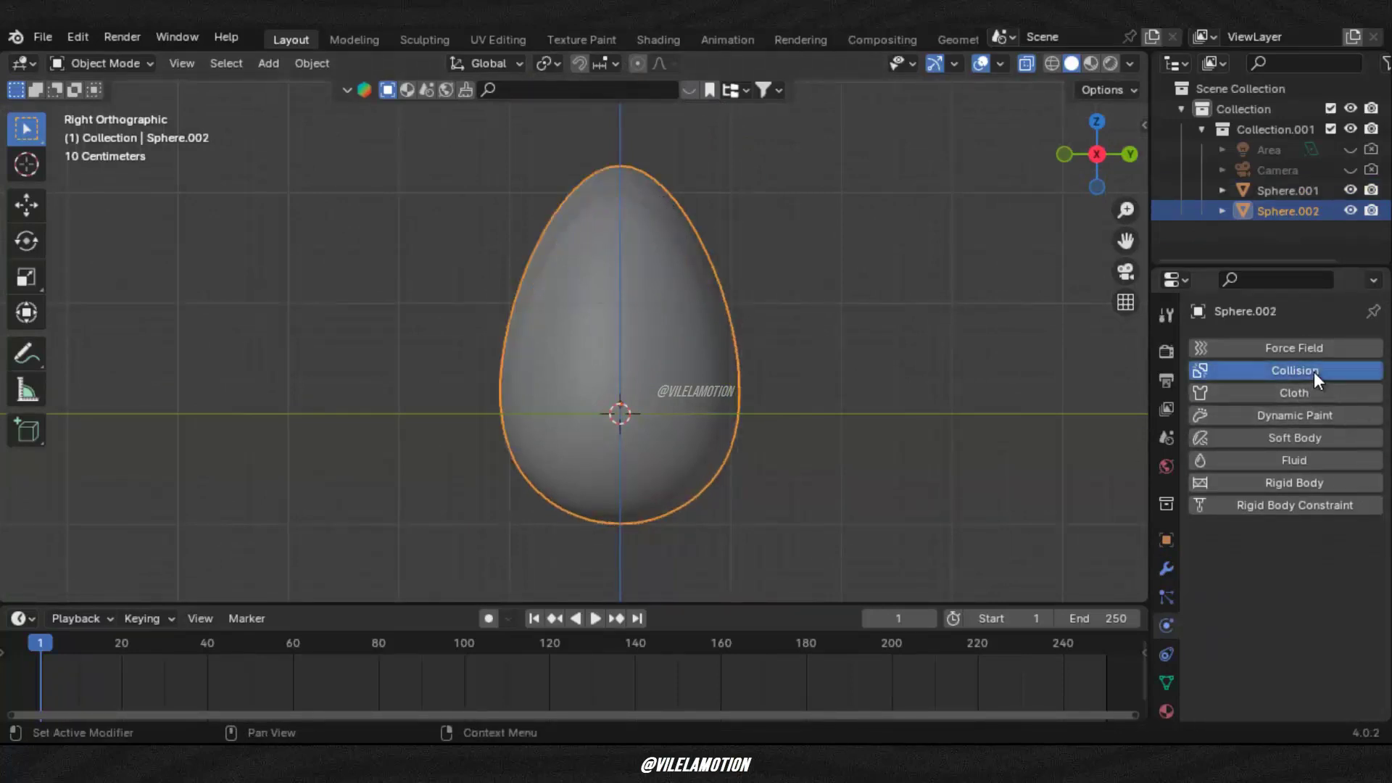
{"action": "left_click", "coordinate": [1296, 395]}
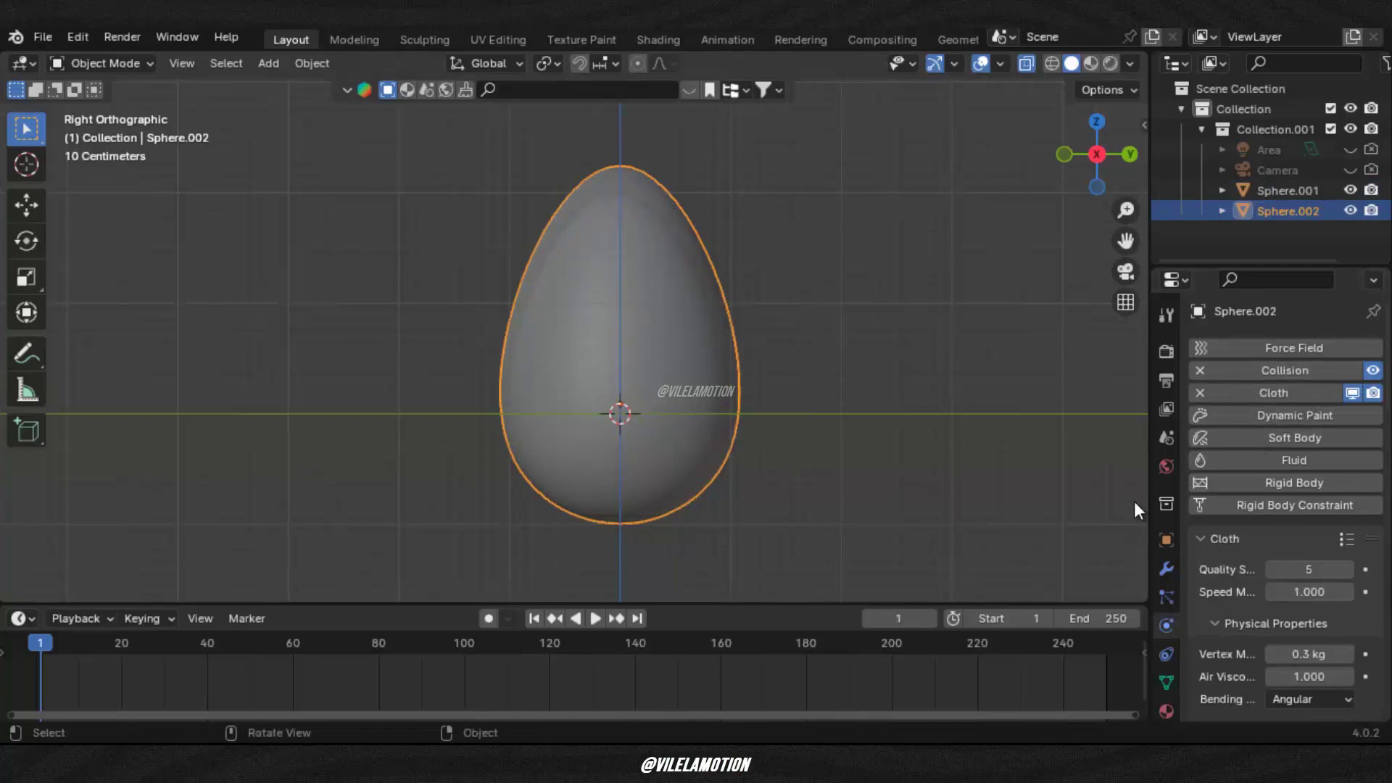
{"action": "scroll", "coordinate": [1228, 449], "scroll_direction": "down", "scroll_amount": 10}
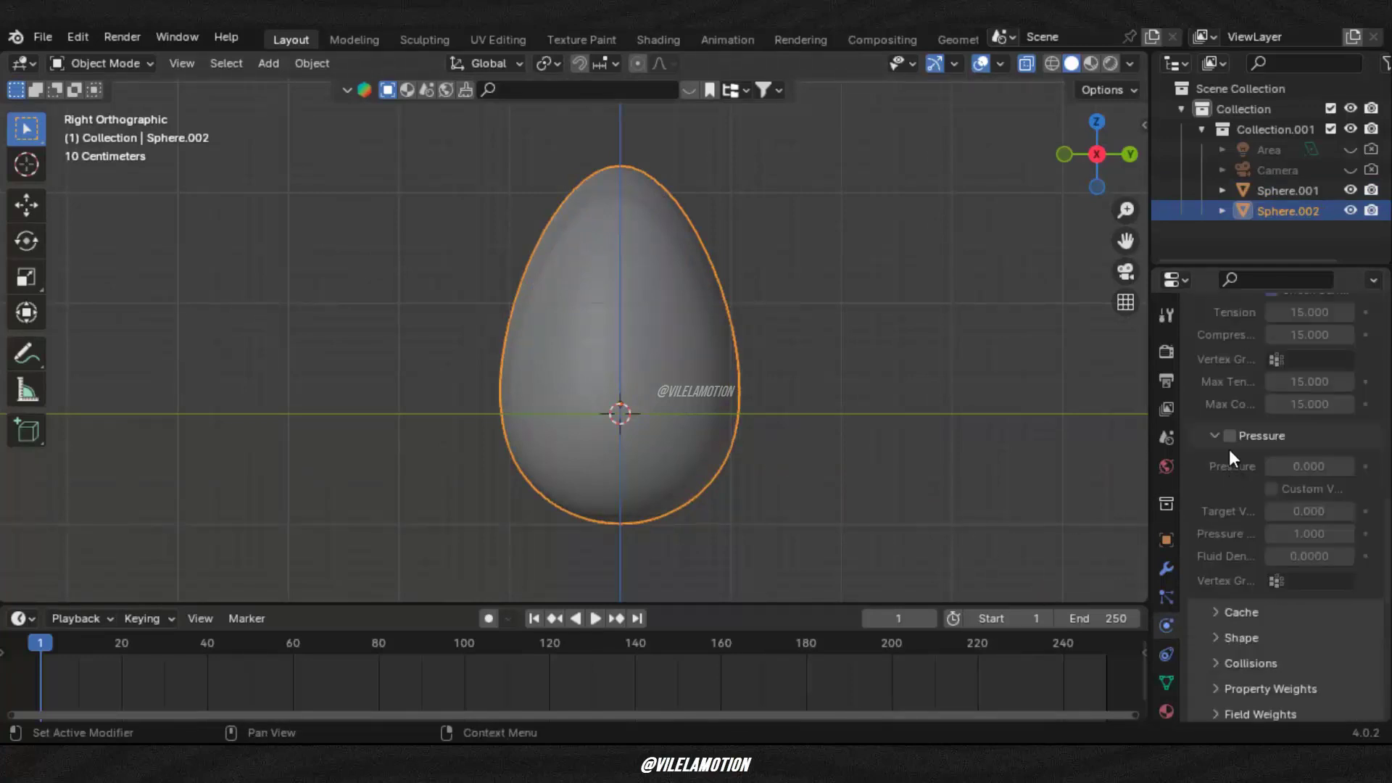
{"action": "left_click", "coordinate": [1230, 435]}
{"action": "left_click_drag", "start_coordinate": [1309, 466], "coordinate": [1088, 470]}
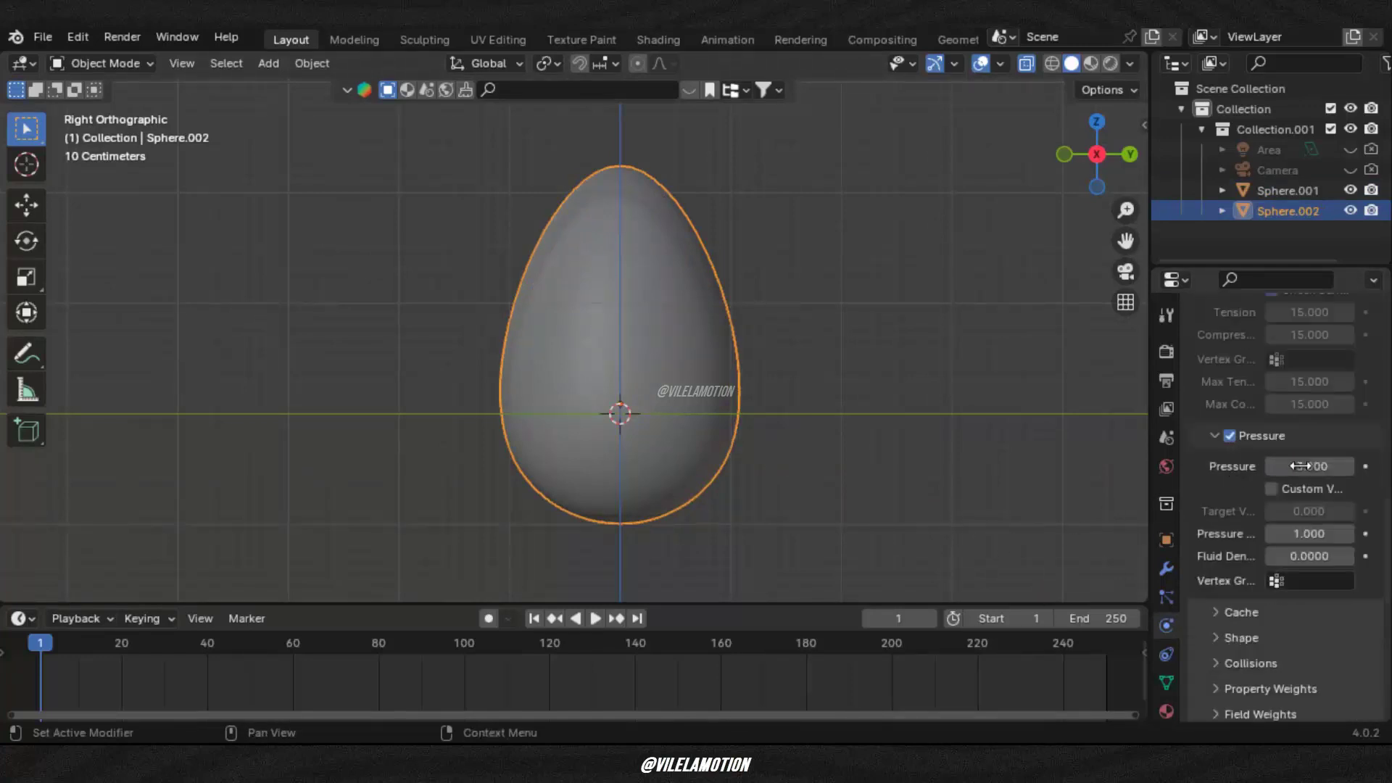
Step: Set cloth collision quality 5, self collisions at 0.01 m distance, and damping 0.5
{"action": "scroll", "coordinate": [1231, 458], "scroll_direction": "down", "scroll_amount": 3}
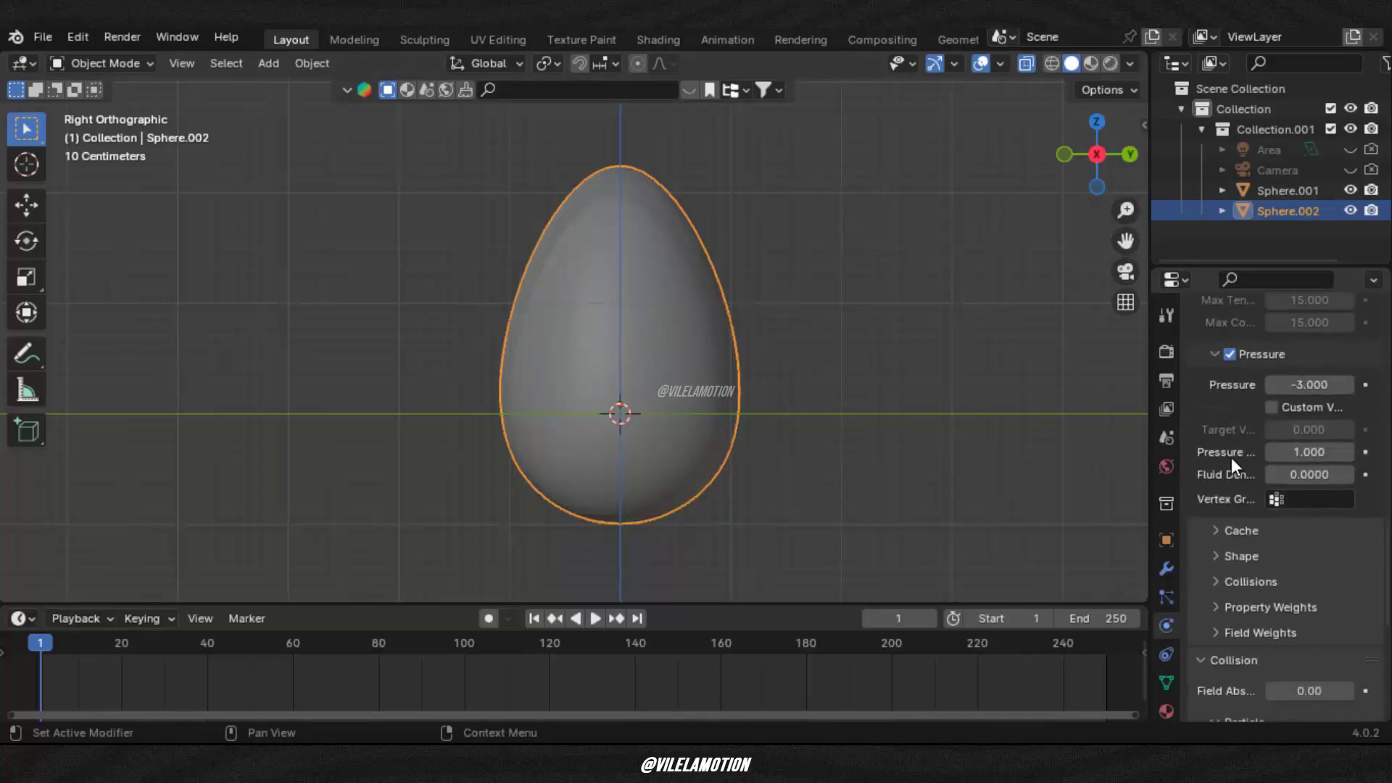
{"action": "scroll", "coordinate": [1261, 445], "scroll_direction": "down", "scroll_amount": 7}
{"action": "left_click", "coordinate": [1218, 377]}
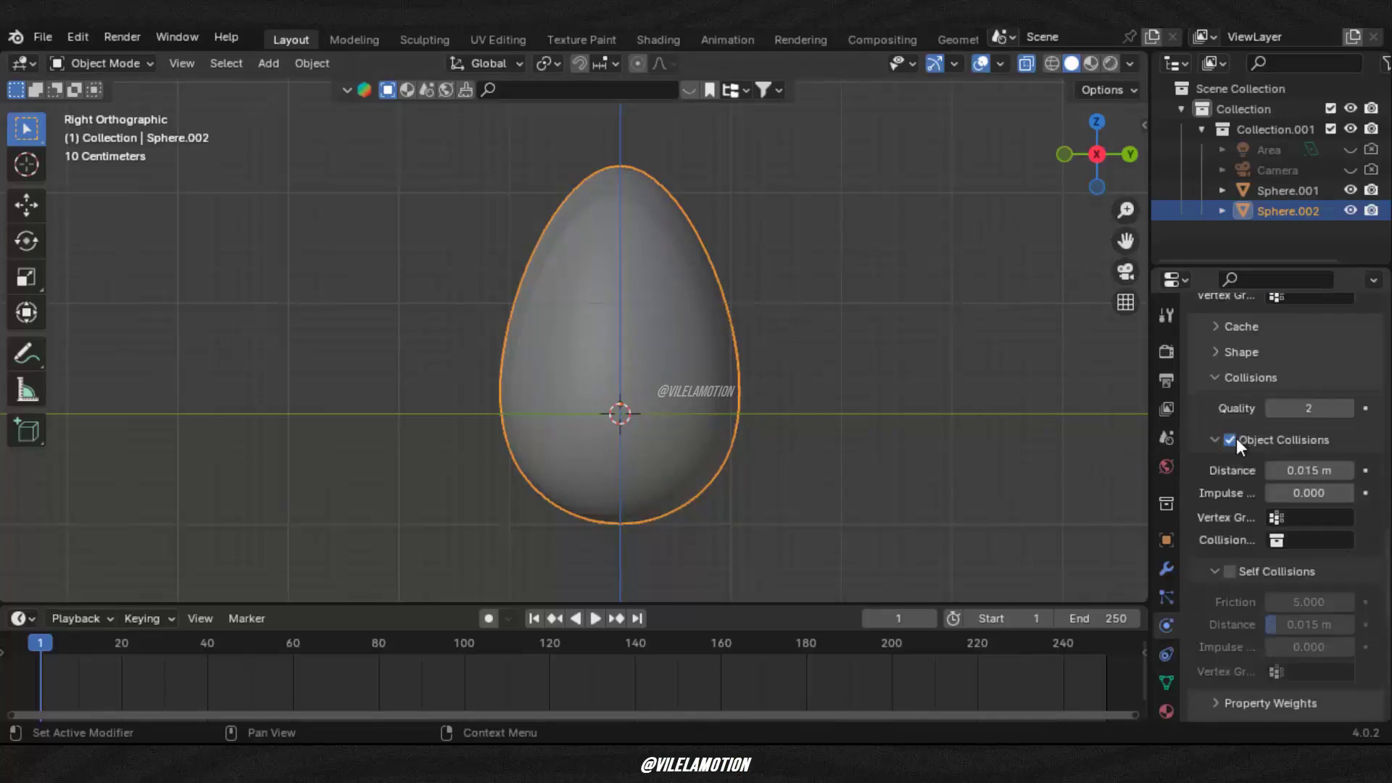
{"action": "left_click_drag", "start_coordinate": [1305, 408], "coordinate": [1338, 408]}
{"action": "scroll", "coordinate": [1229, 408], "scroll_direction": "down", "scroll_amount": 3}
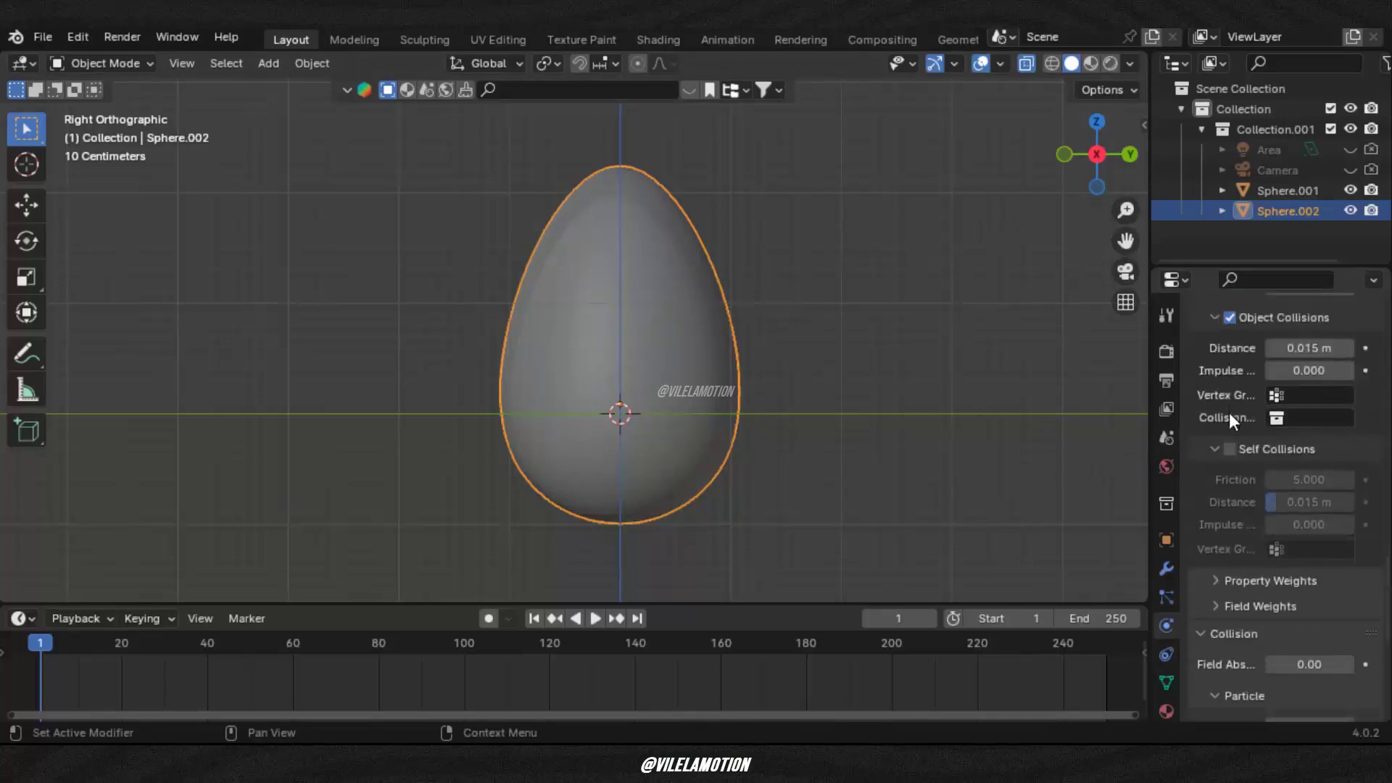
{"action": "left_click", "coordinate": [1230, 449]}
{"action": "double_click", "coordinate": [1305, 502]}
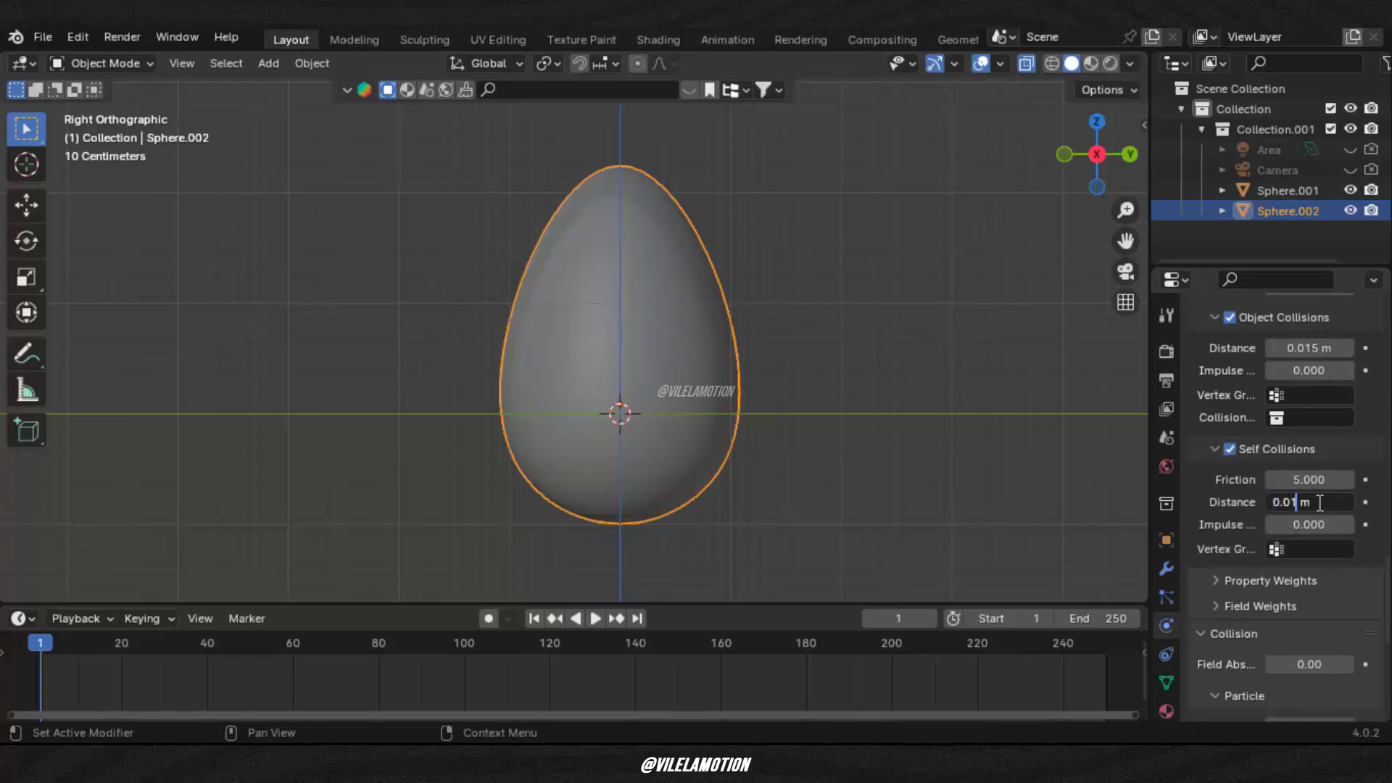
{"action": "key", "text": "Return"}
{"action": "scroll", "coordinate": [1272, 599], "scroll_direction": "down", "scroll_amount": 10}
{"action": "type", "text": "0.5"}
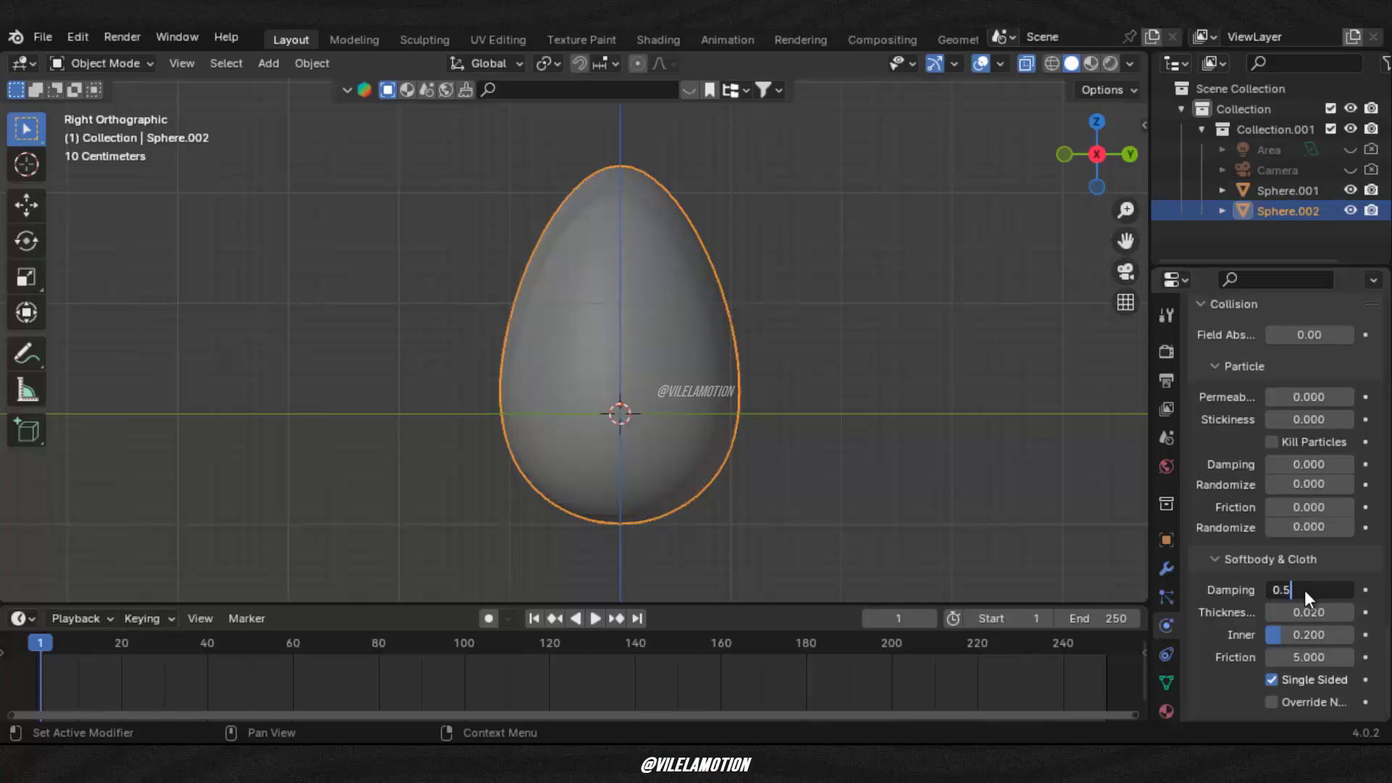
{"action": "key", "text": "Return"}
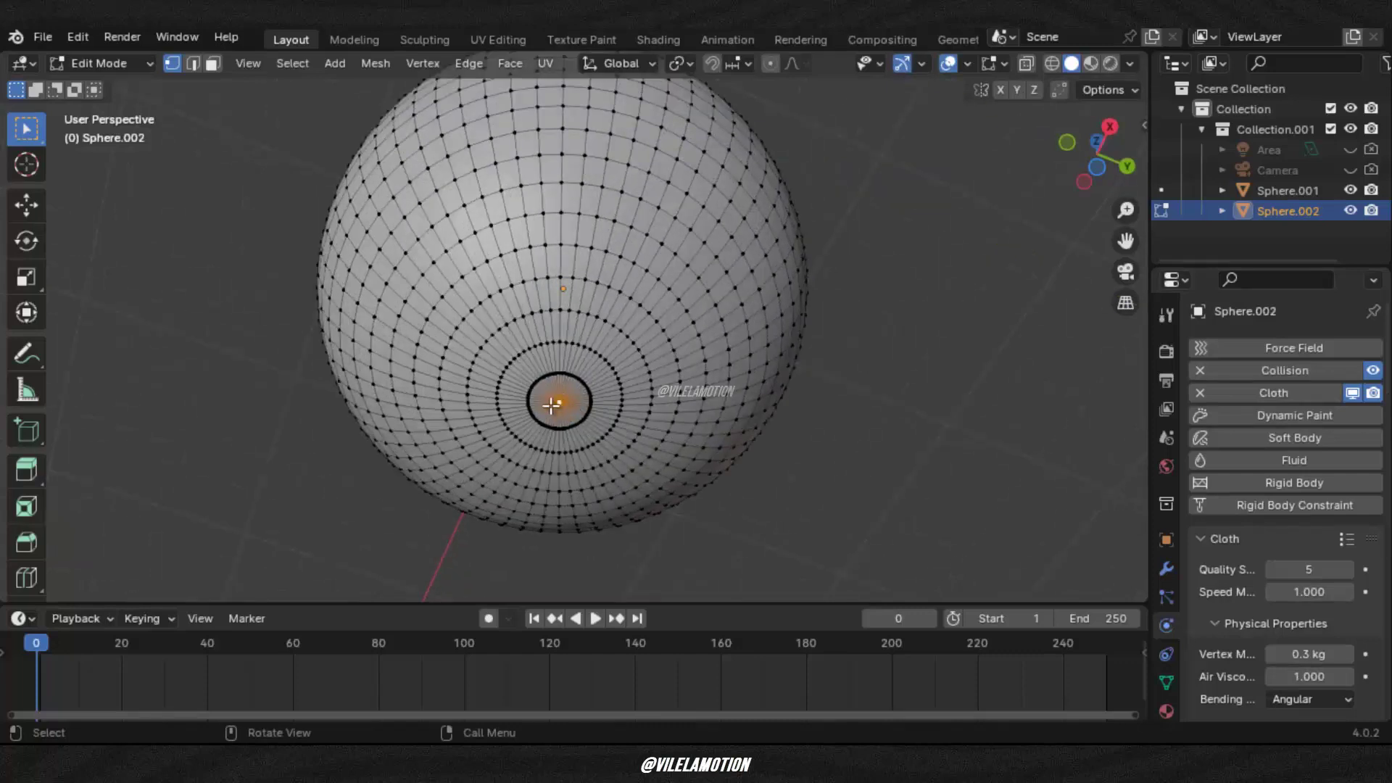
Step: Create vertex group '1' holding the egg's pole vertices, then return to Object Mode in Right view
{"action": "scroll", "coordinate": [550, 405], "scroll_direction": "down", "scroll_amount": 2}
{"action": "left_click", "coordinate": [1166, 682]}
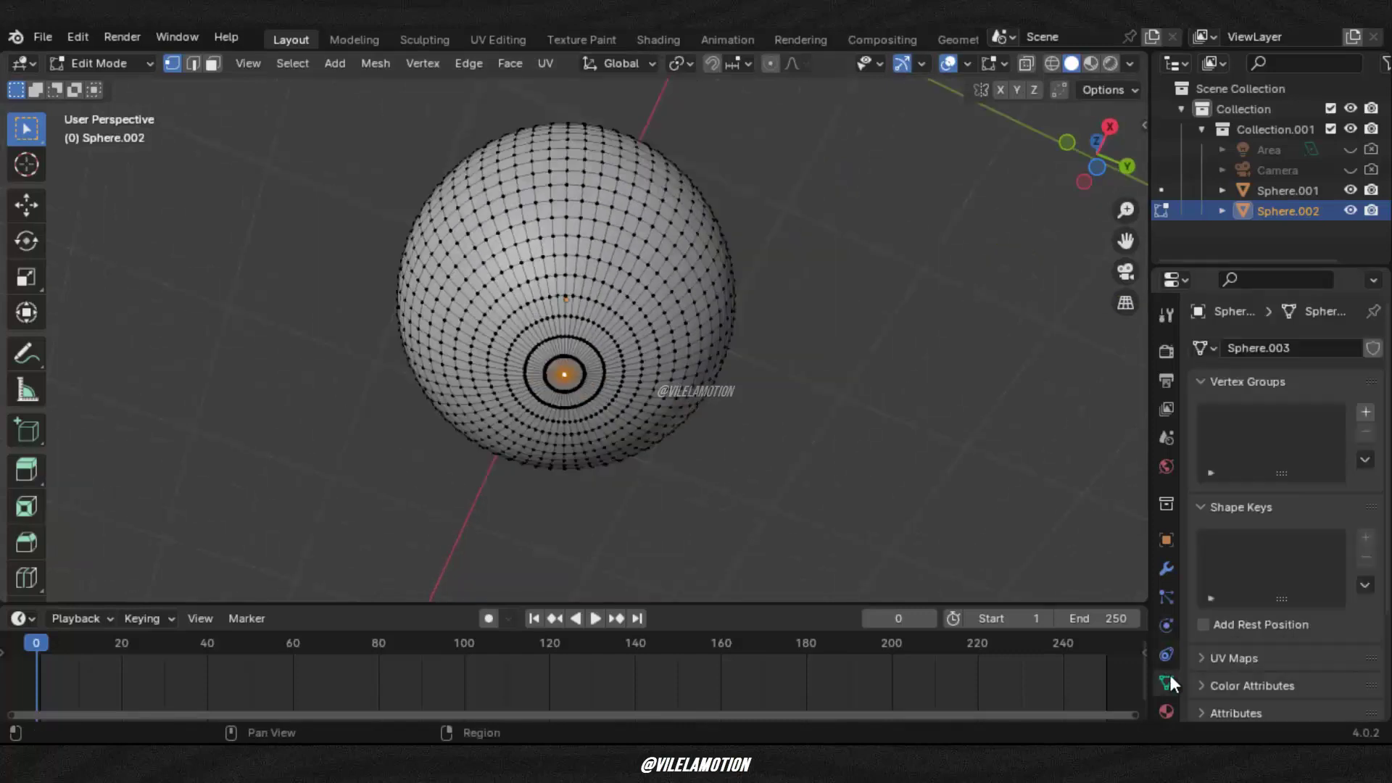
{"action": "left_click", "coordinate": [1366, 411]}
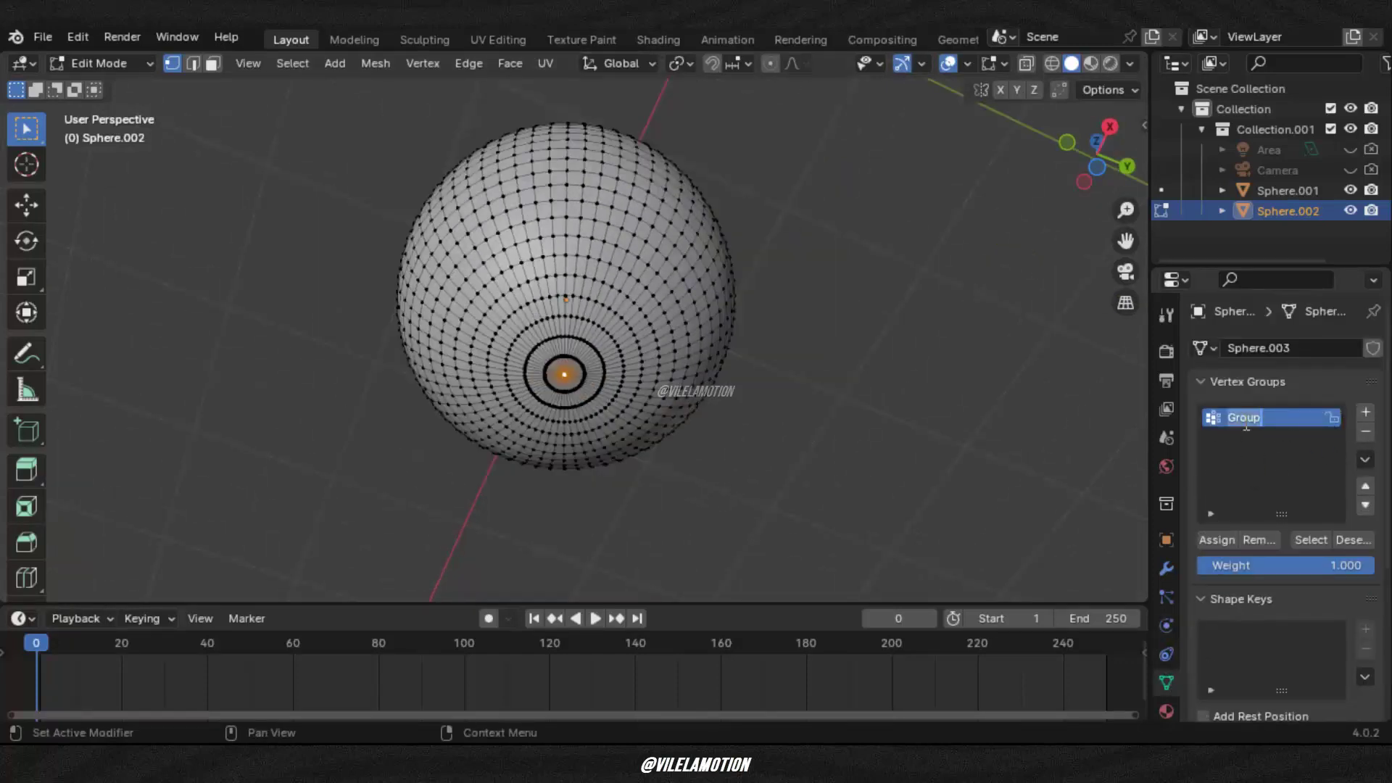
{"action": "type", "text": "1"}
{"action": "left_click", "coordinate": [1211, 540]}
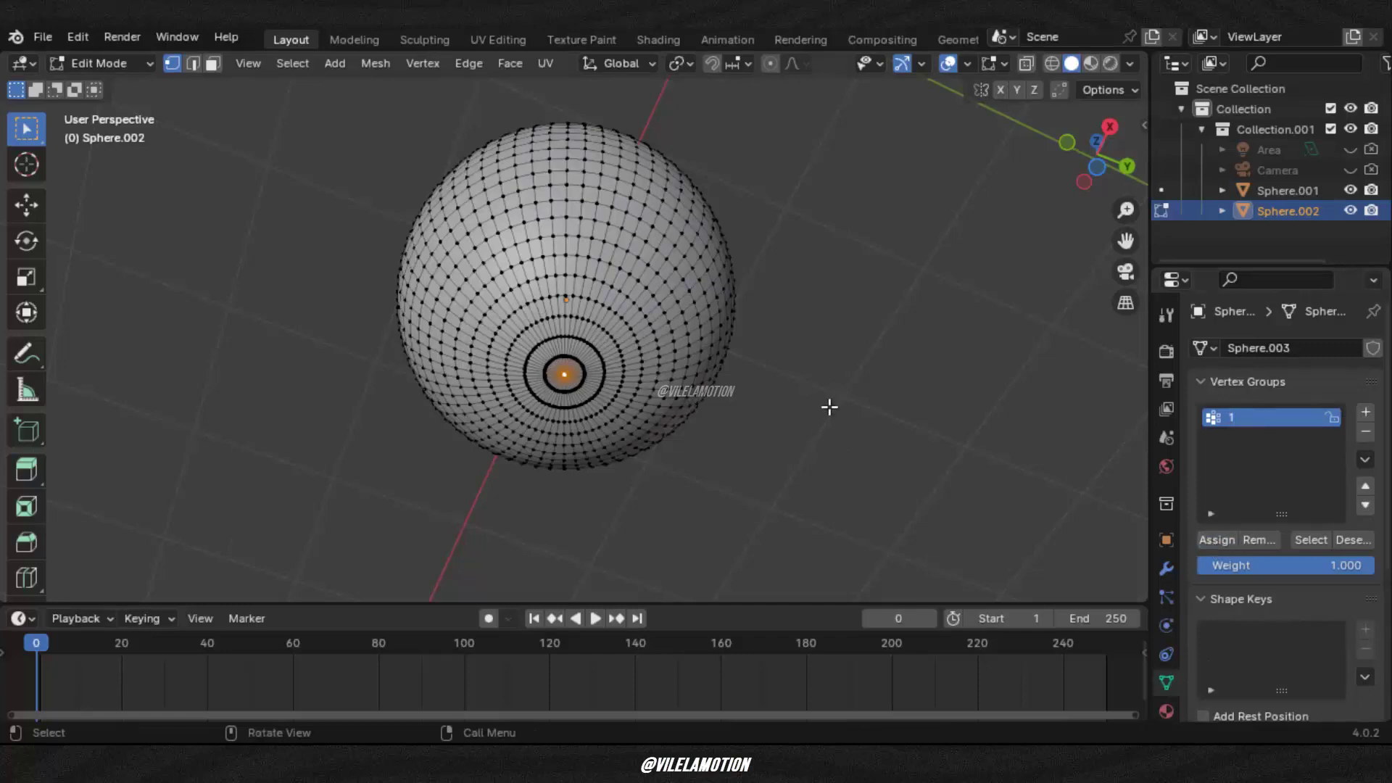
{"action": "key", "text": "Tab"}
{"action": "key", "text": "KP_3"}
Step: Set the cloth's pin group and a gravity field weight of 0
{"action": "left_click", "coordinate": [1166, 624]}
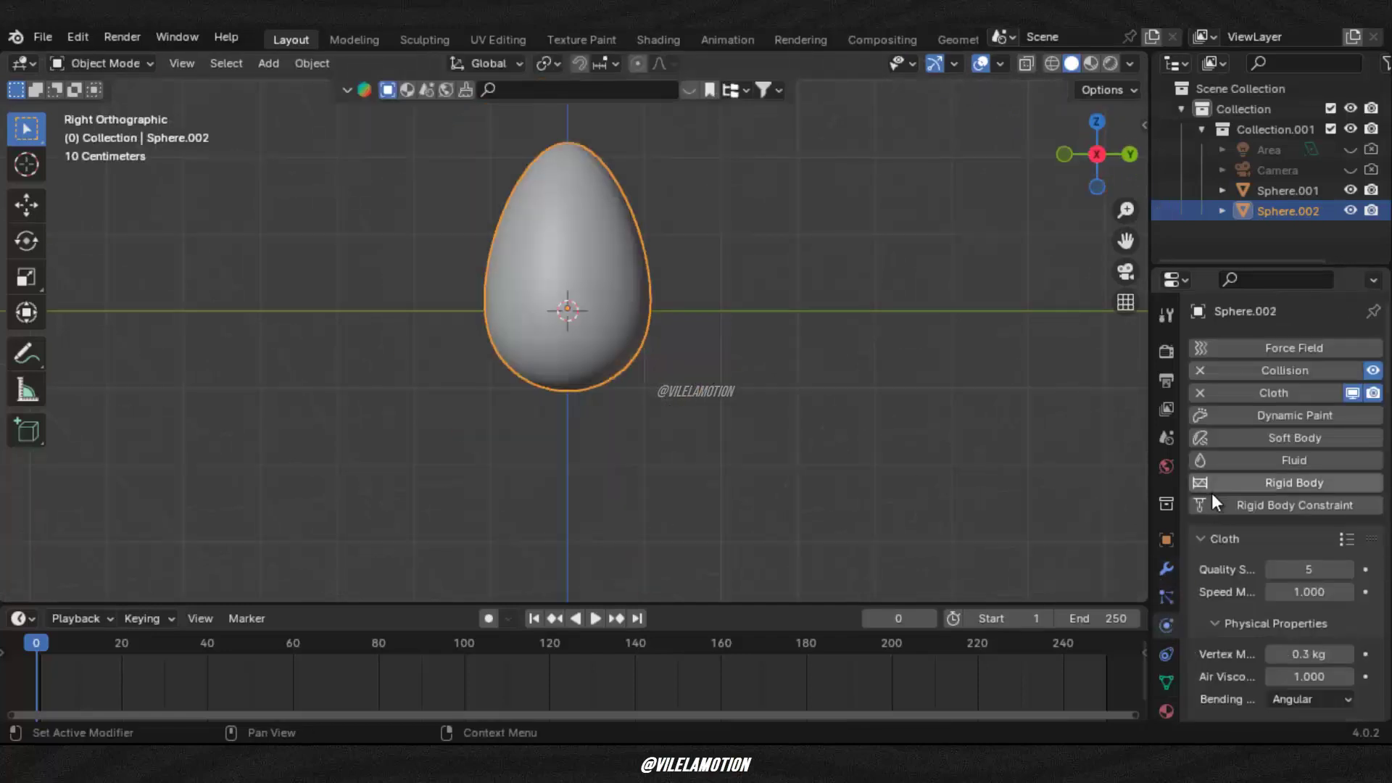
{"action": "scroll", "coordinate": [1218, 464], "scroll_direction": "down", "scroll_amount": 8}
{"action": "left_click", "coordinate": [1225, 434]}
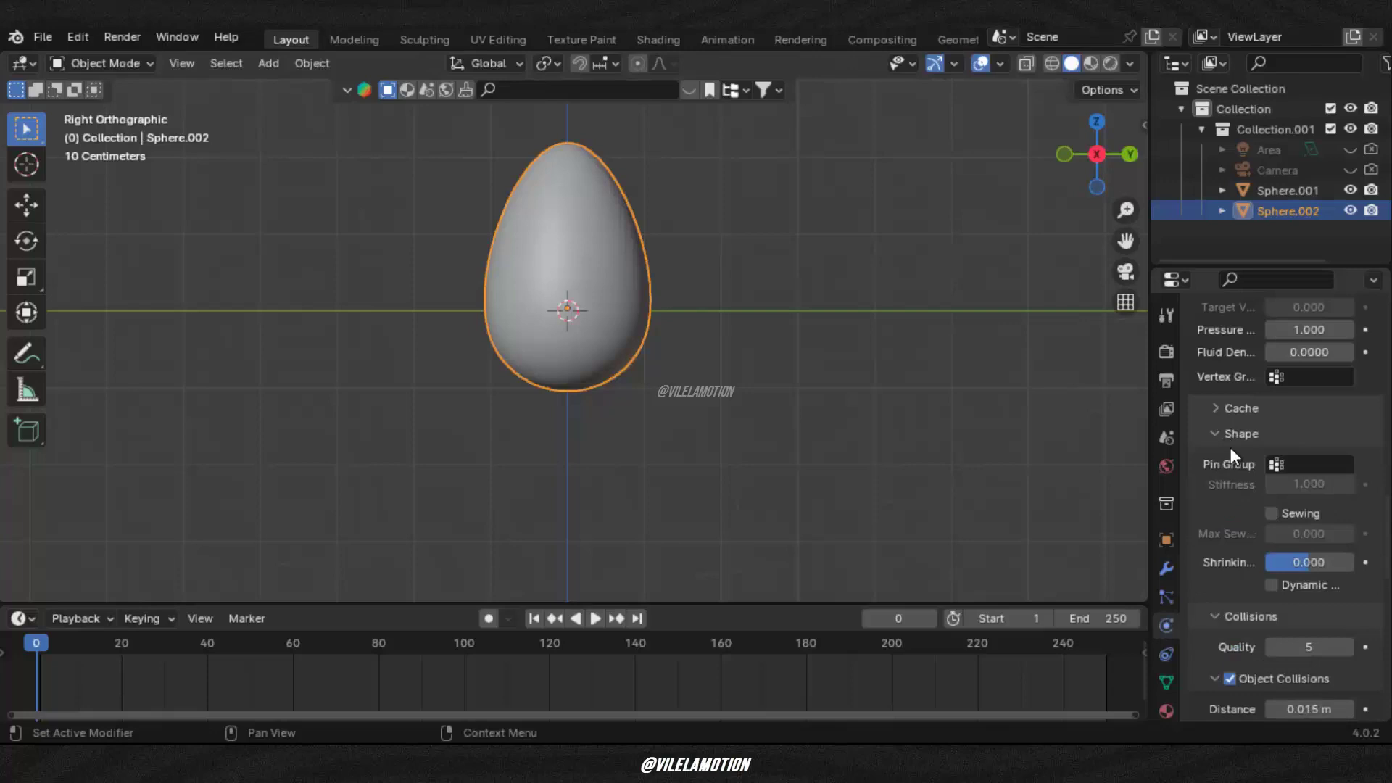
{"action": "left_click", "coordinate": [1278, 464]}
{"action": "scroll", "coordinate": [1203, 493], "scroll_direction": "down", "scroll_amount": 10}
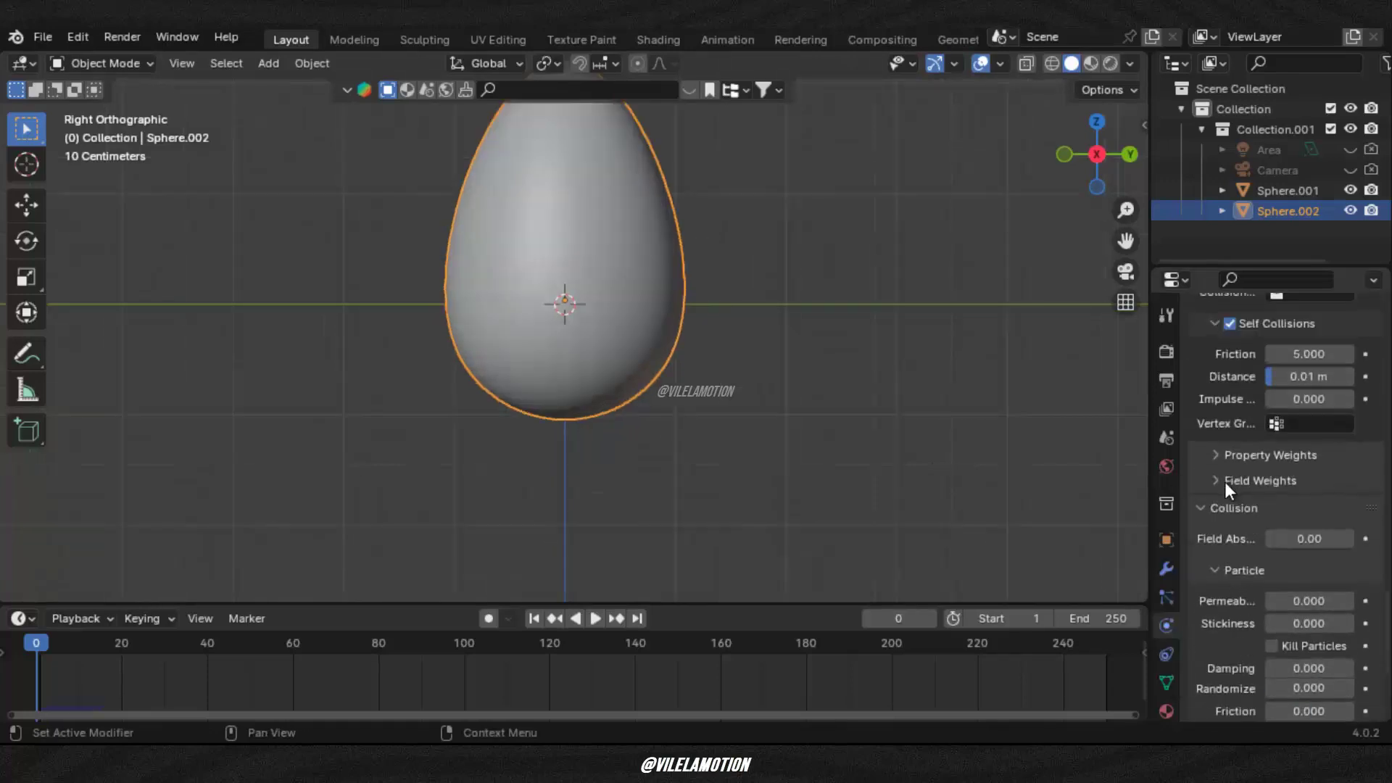
{"action": "left_click", "coordinate": [1225, 481]}
{"action": "scroll", "coordinate": [1221, 489], "scroll_direction": "down", "scroll_amount": 5}
{"action": "left_click", "coordinate": [1318, 414]}
{"action": "type", "text": "0"}
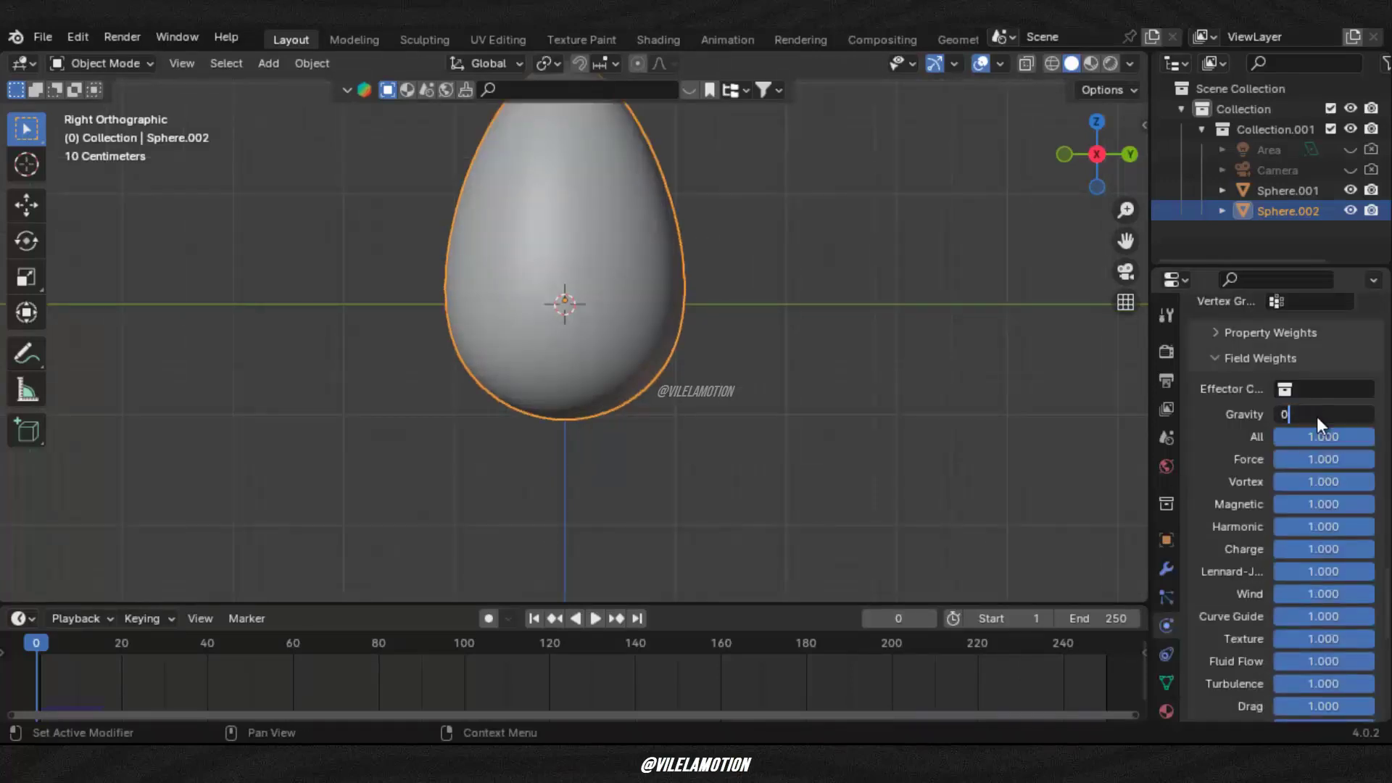
{"action": "key", "text": "Return"}
Step: Play the cloth simulation, then stop it to inspect the deformed egg
{"action": "left_click", "coordinate": [594, 620]}
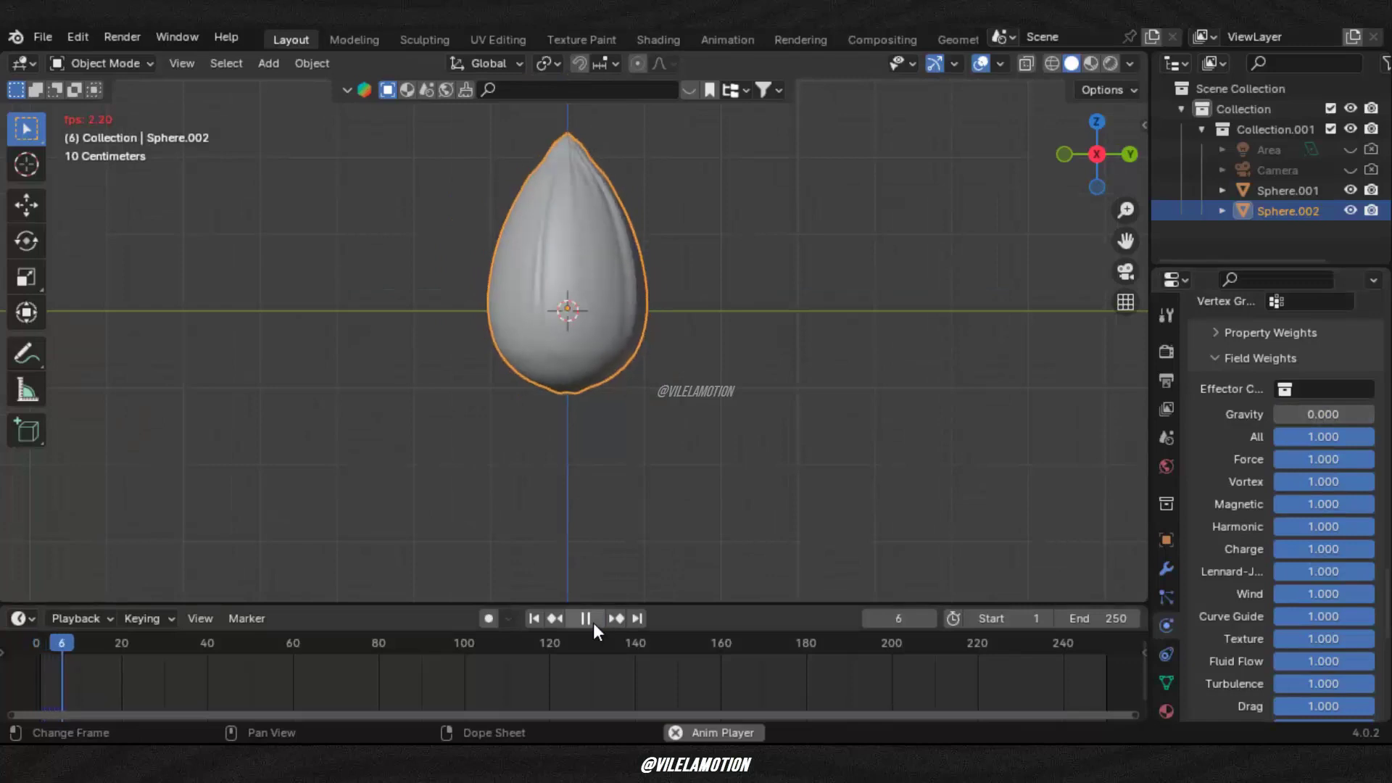
{"action": "left_click", "coordinate": [593, 619]}
{"action": "mouse_move", "coordinate": [721, 352]}
{"action": "middle_mouse_down"}
{"action": "mouse_move", "coordinate": [428, 435]}
{"action": "mouse_move", "coordinate": [811, 368]}
{"action": "mouse_move", "coordinate": [703, 419]}
{"action": "middle_mouse_up"}
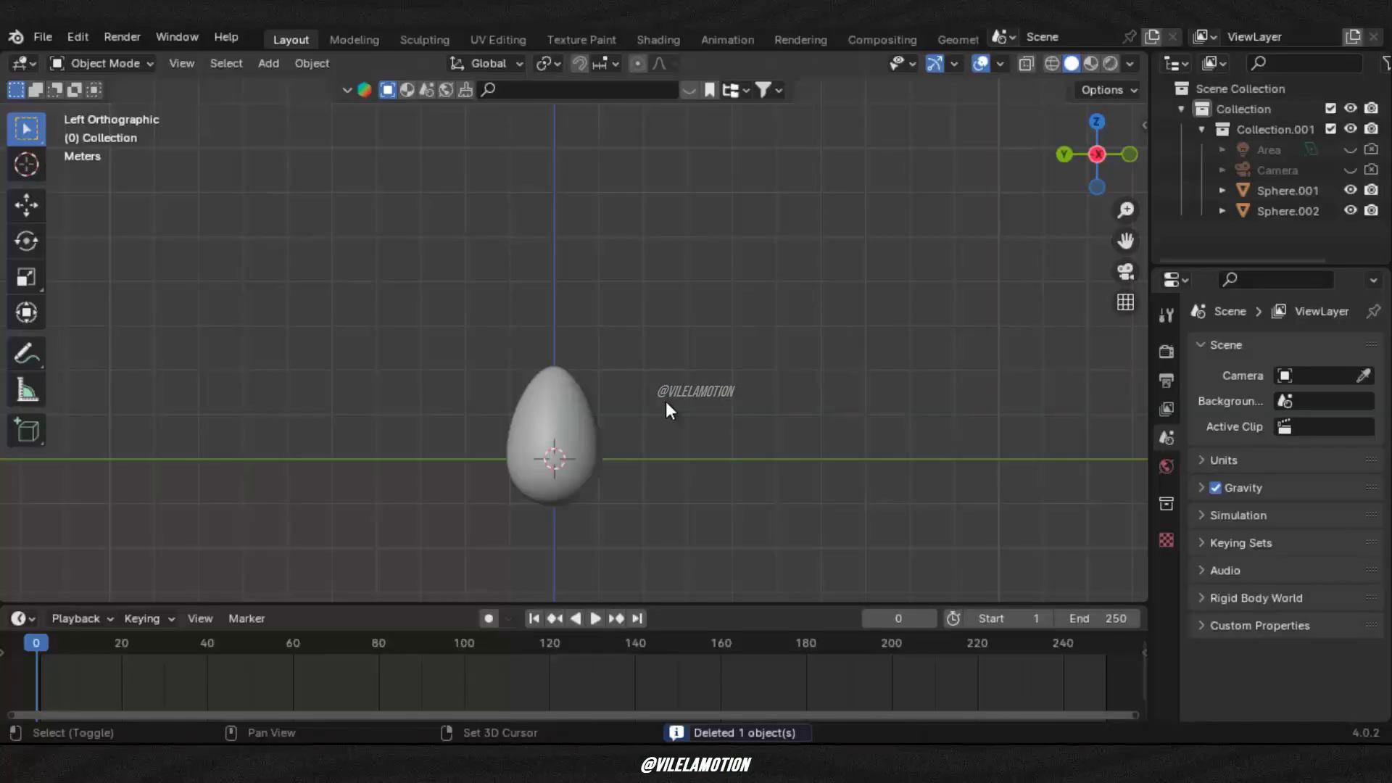
Step: Add a cube and raise it along Z above the egg
{"action": "key", "text": "shift+a"}
{"action": "left_click", "coordinate": [768, 360]}
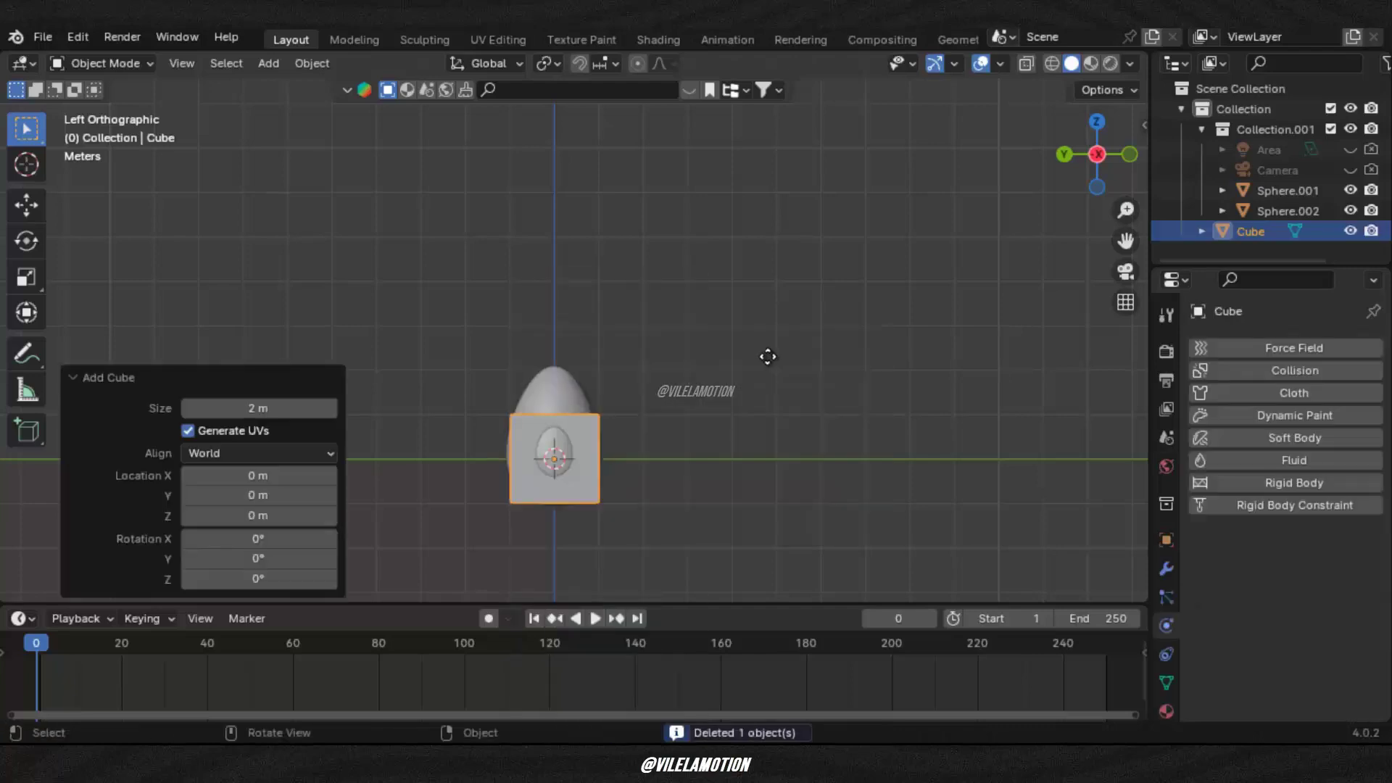
{"action": "key", "text": "g"}
{"action": "key", "text": "z"}
{"action": "left_click", "coordinate": [767, 211]}
{"action": "scroll", "coordinate": [696, 331], "scroll_direction": "up", "scroll_amount": 4}
Step: Pinch the cube's bottom vertices together into a point
{"action": "key", "text": "Tab"}
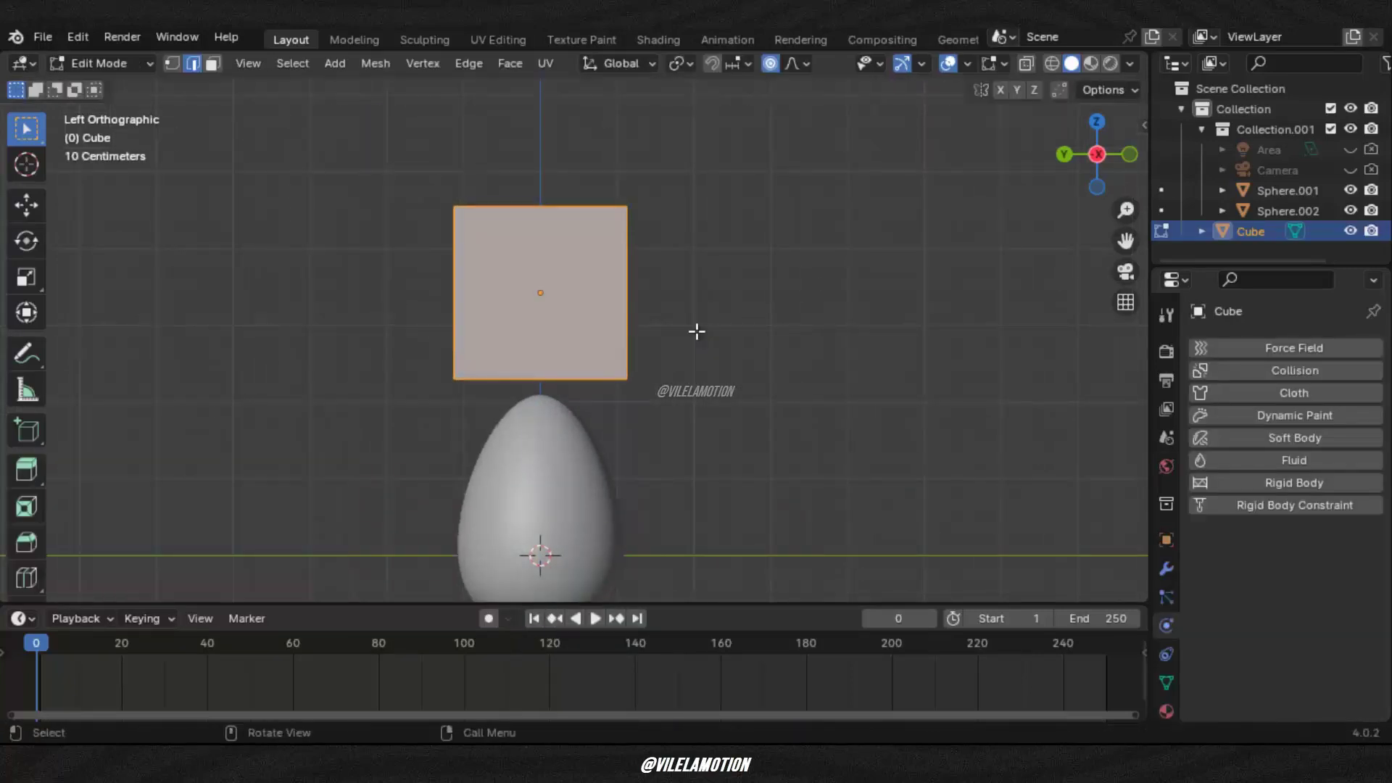
{"action": "scroll", "coordinate": [569, 330], "scroll_direction": "up", "scroll_amount": 2}
{"action": "key", "text": "alt+a"}
{"action": "key", "text": "alt+z"}
{"action": "key", "text": "1"}
{"action": "left_click_drag", "start_coordinate": [768, 338], "coordinate": [258, 421]}
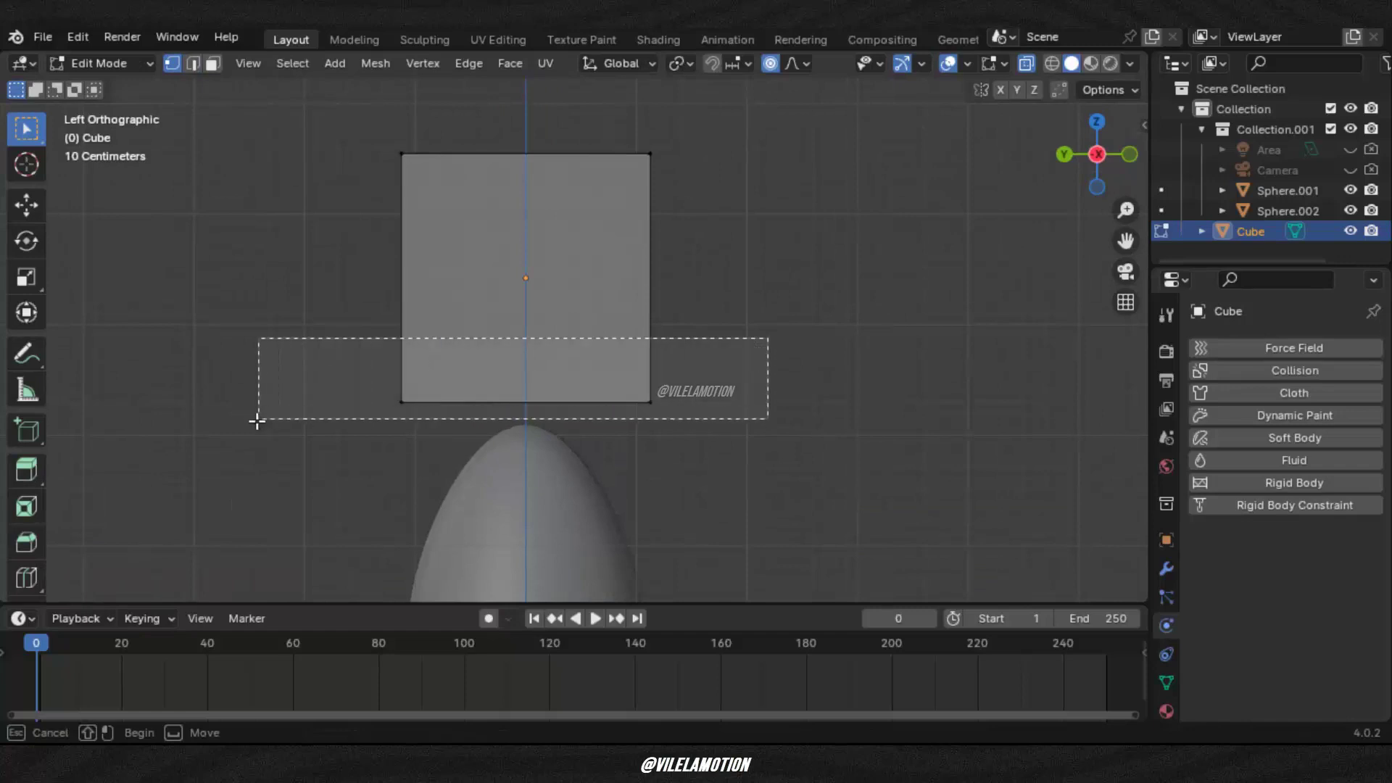
{"action": "key", "text": "s"}
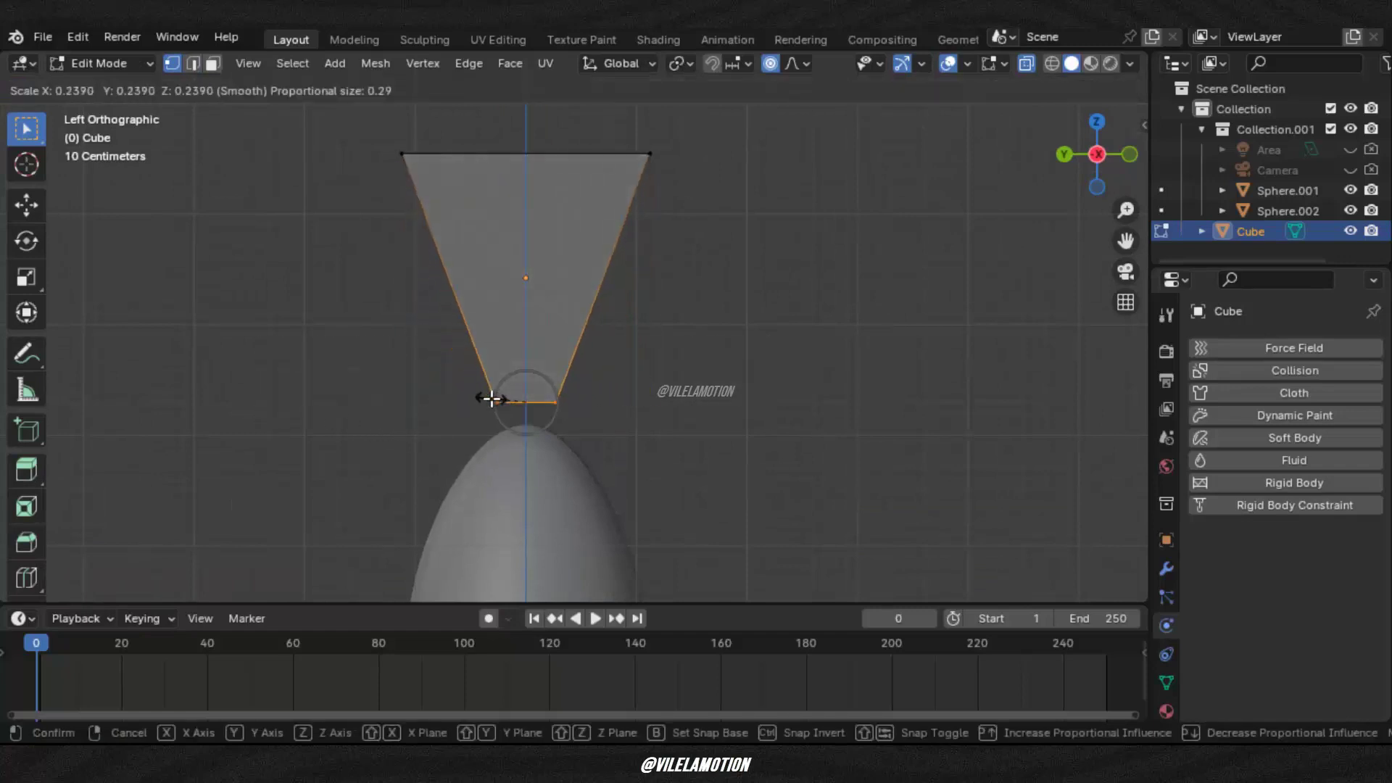
{"action": "left_click", "coordinate": [492, 398]}
Step: Subdivide the whole cube once and lift its top along Z
{"action": "key", "text": "a"}
{"action": "middle_click_drag", "start_coordinate": [507, 391], "coordinate": [628, 302]}
{"action": "right_click", "coordinate": [638, 267]}
{"action": "left_click", "coordinate": [638, 267]}
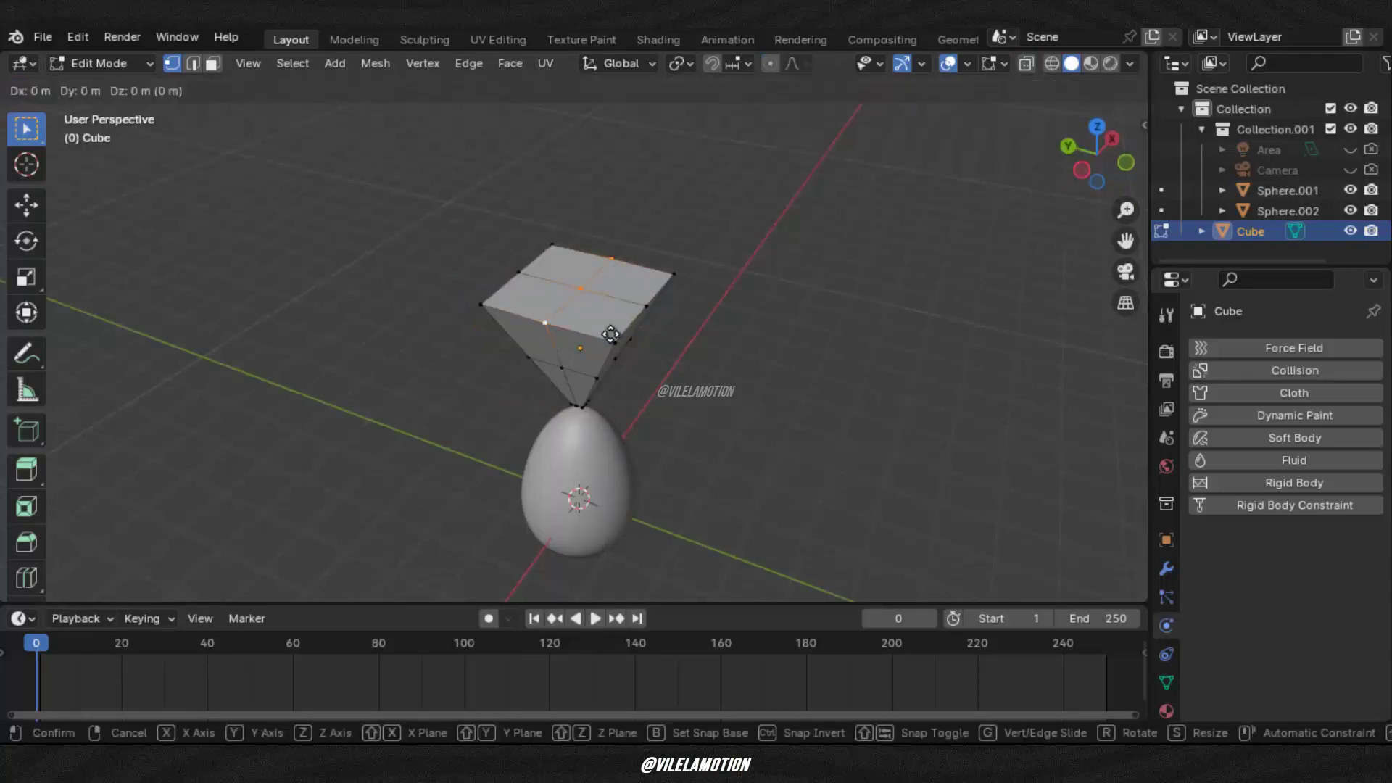
{"action": "key", "text": "g"}
{"action": "key", "text": "z"}
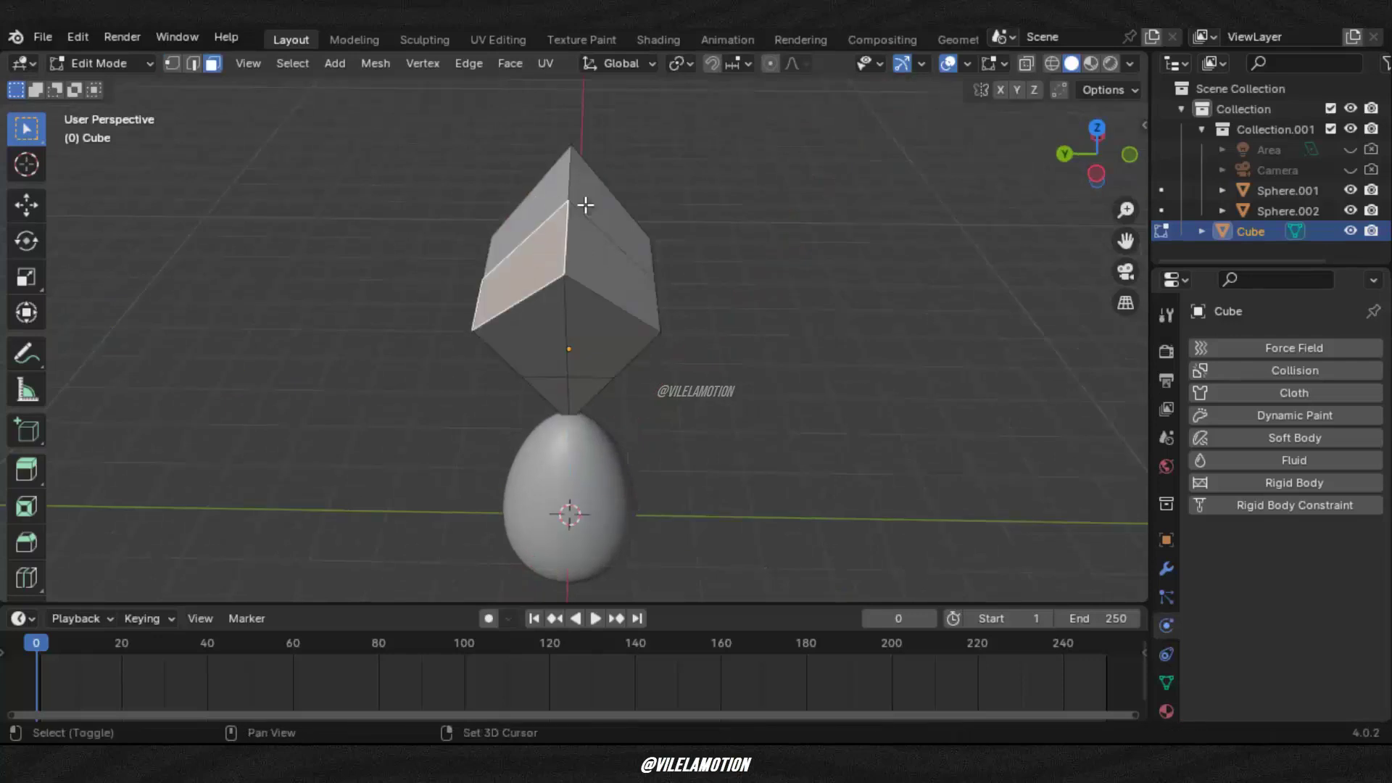
Step: Subdivide the cube's faces with 30 cuts
{"action": "key", "text": "a"}
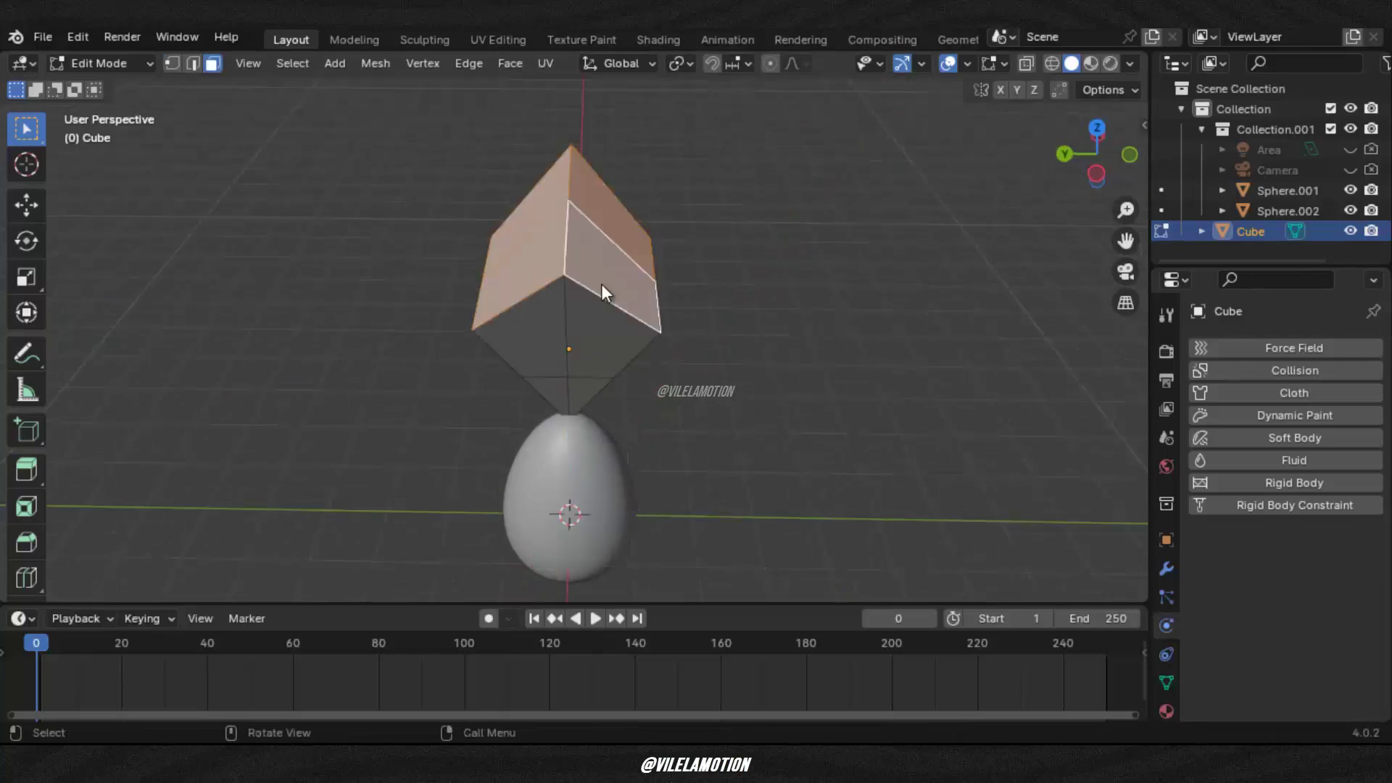
{"action": "key", "text": "x"}
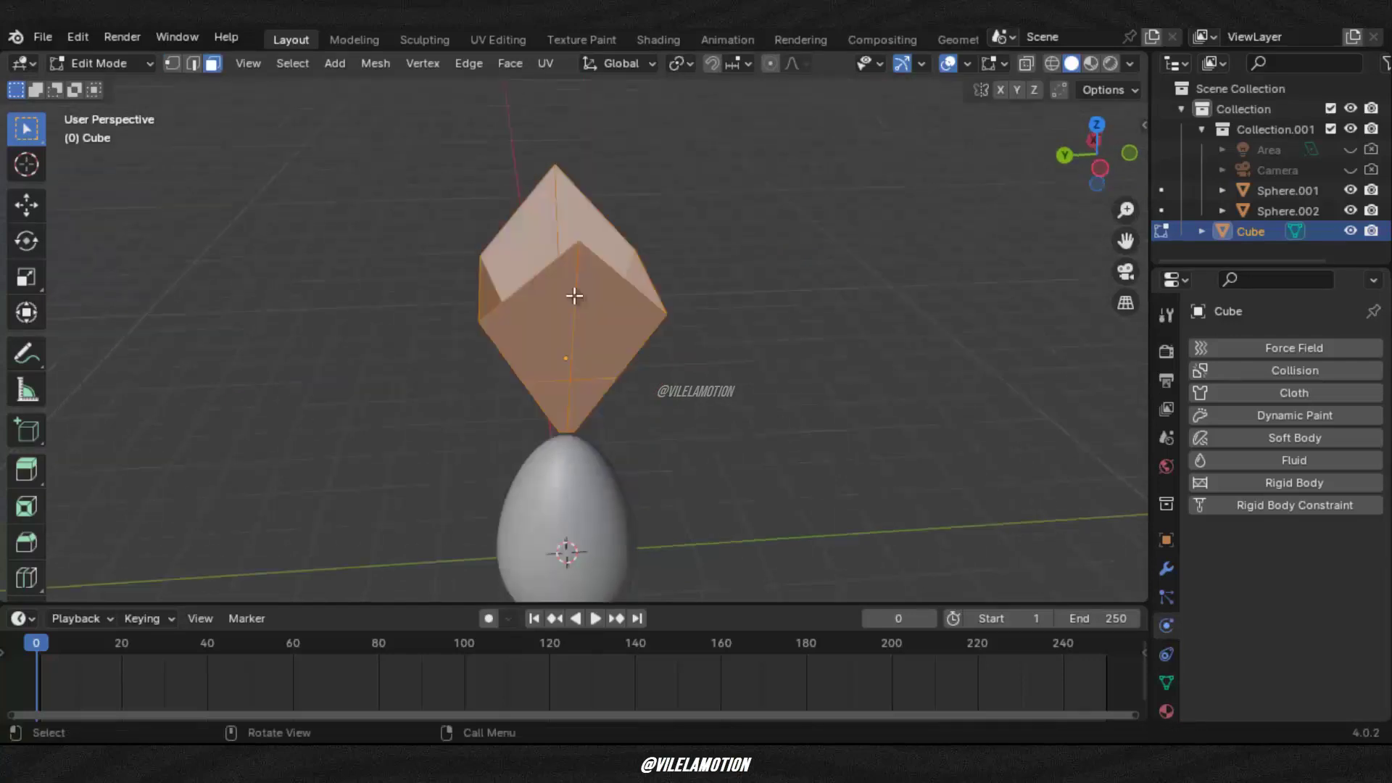
{"action": "right_click", "coordinate": [574, 296]}
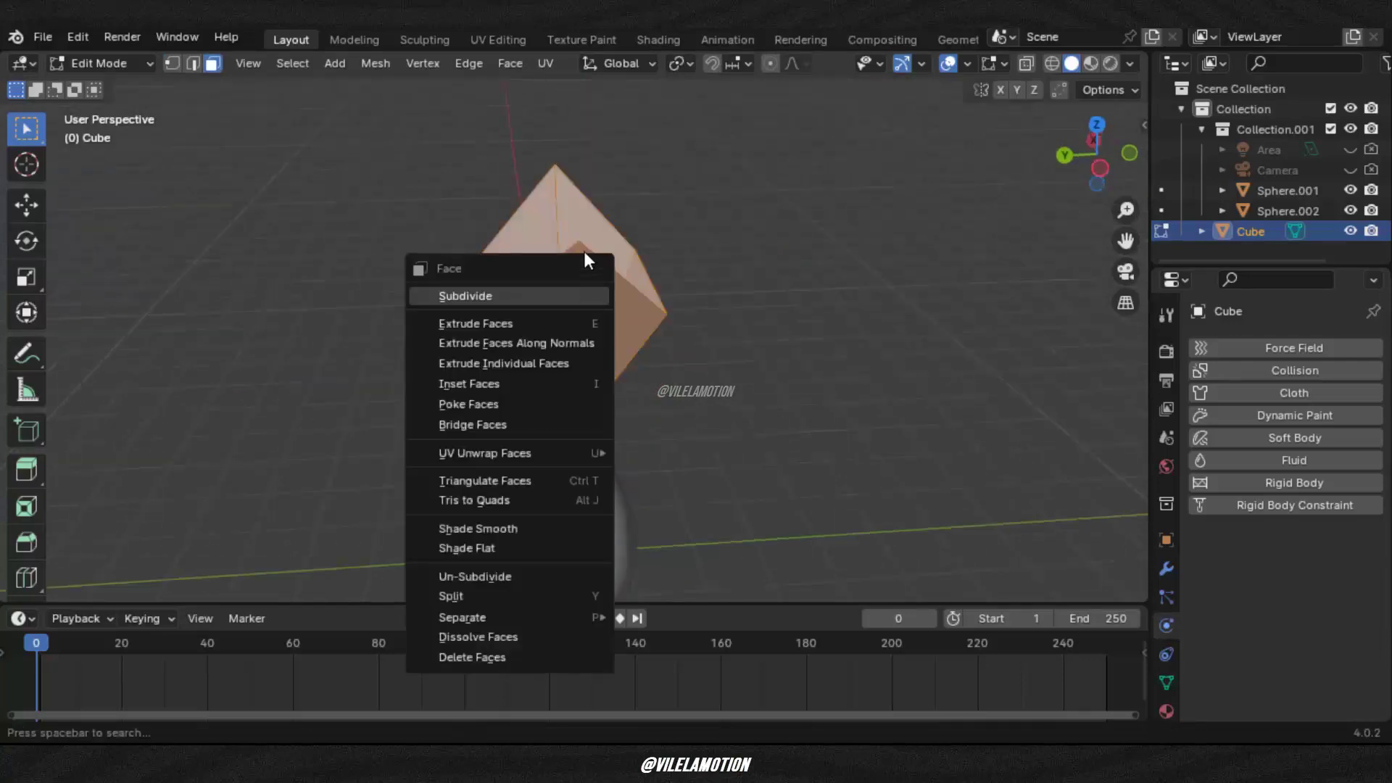
{"action": "left_click", "coordinate": [567, 294]}
{"action": "left_click", "coordinate": [296, 446]}
{"action": "type", "text": "30"}
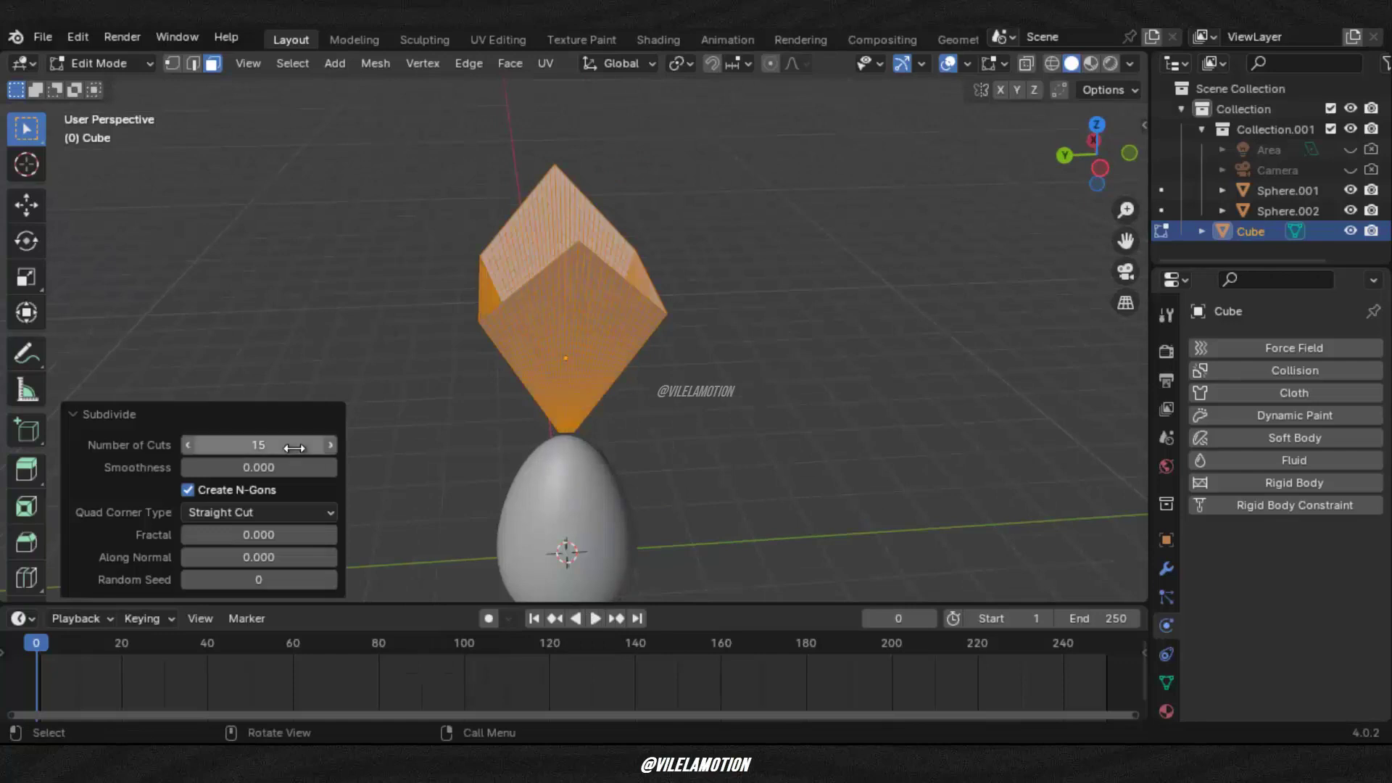
{"action": "key", "text": "Return"}
Step: Add a new vertex group named '2' to the cube's mesh
{"action": "left_click", "coordinate": [803, 234]}
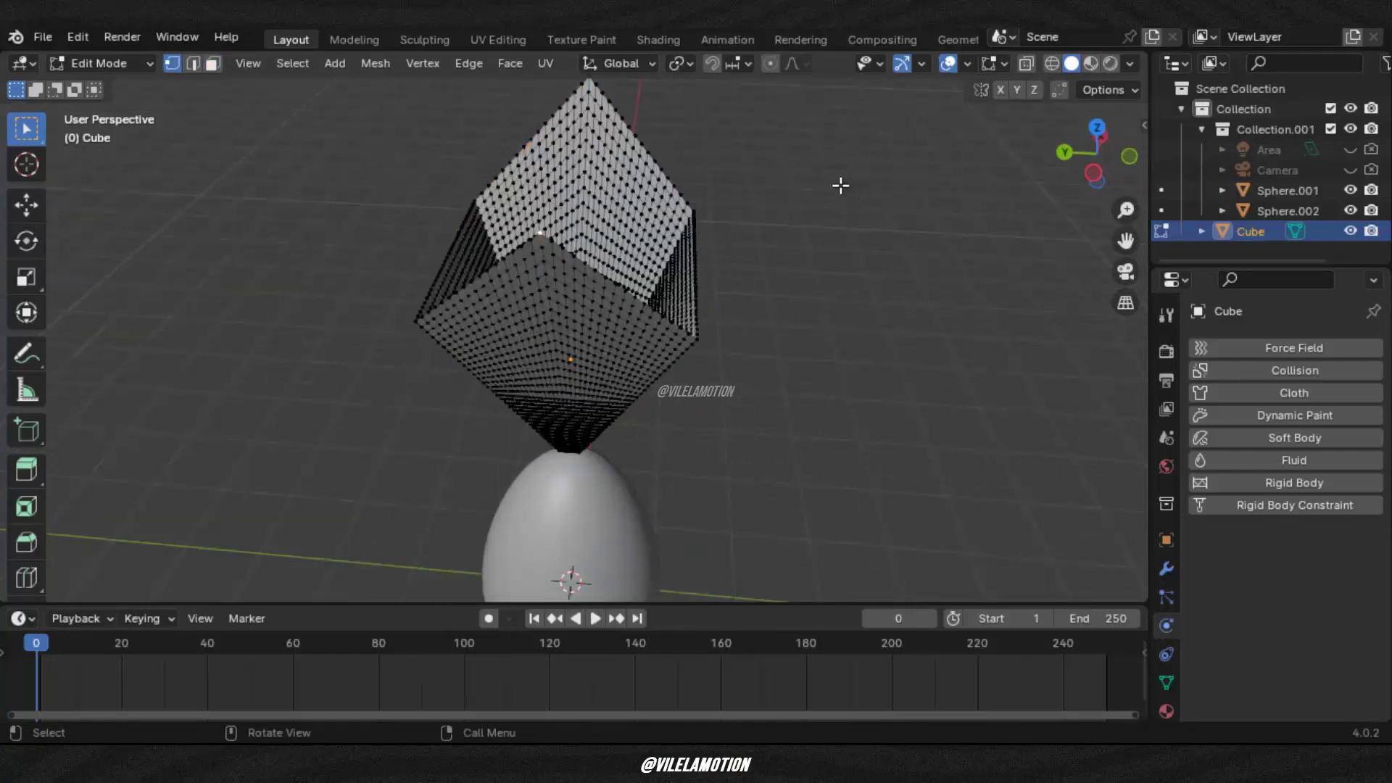
{"action": "mouse_move", "coordinate": [793, 302]}
{"action": "middle_mouse_down", "text": "shift"}
{"action": "mouse_move", "coordinate": [588, 179]}
{"action": "mouse_move", "coordinate": [1167, 656]}
{"action": "middle_mouse_up", "text": "shift"}
{"action": "left_click", "coordinate": [1167, 683]}
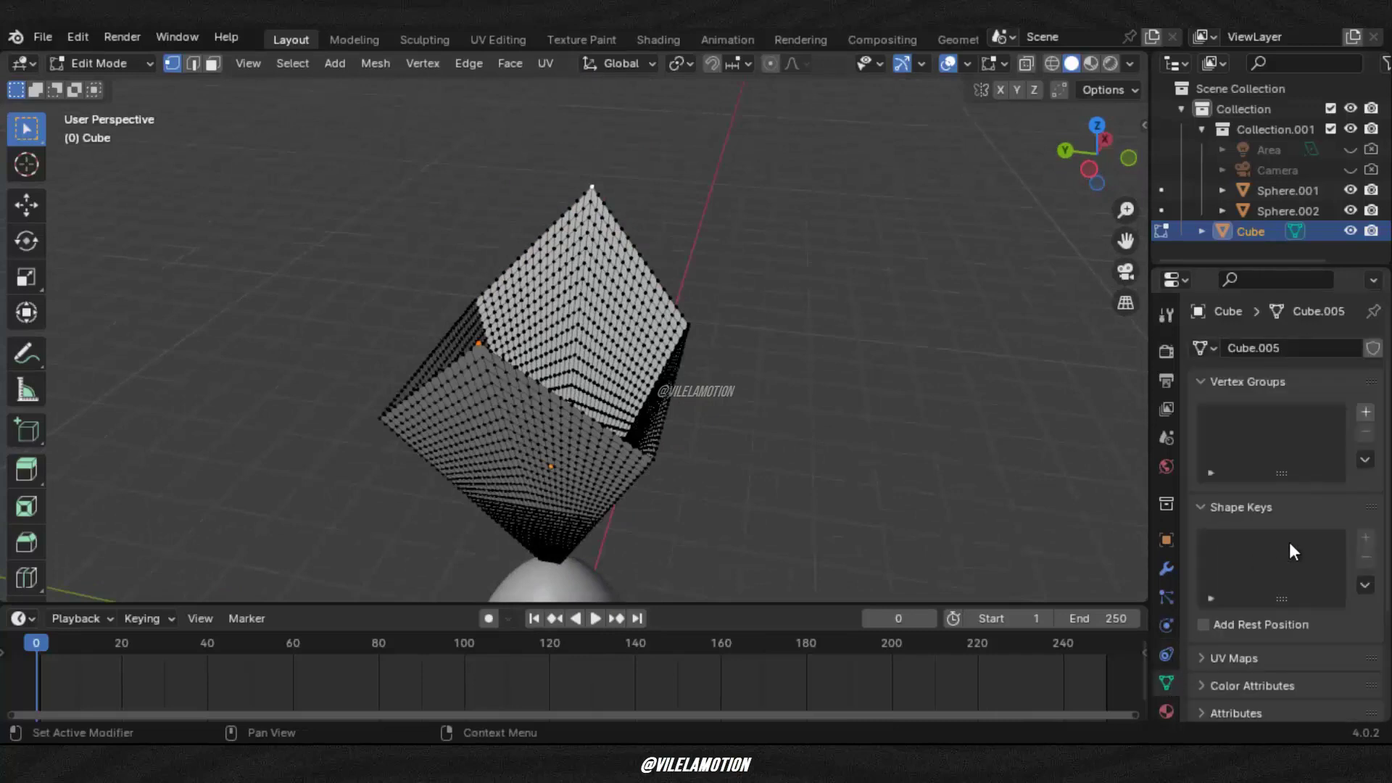
{"action": "left_click", "coordinate": [1366, 413]}
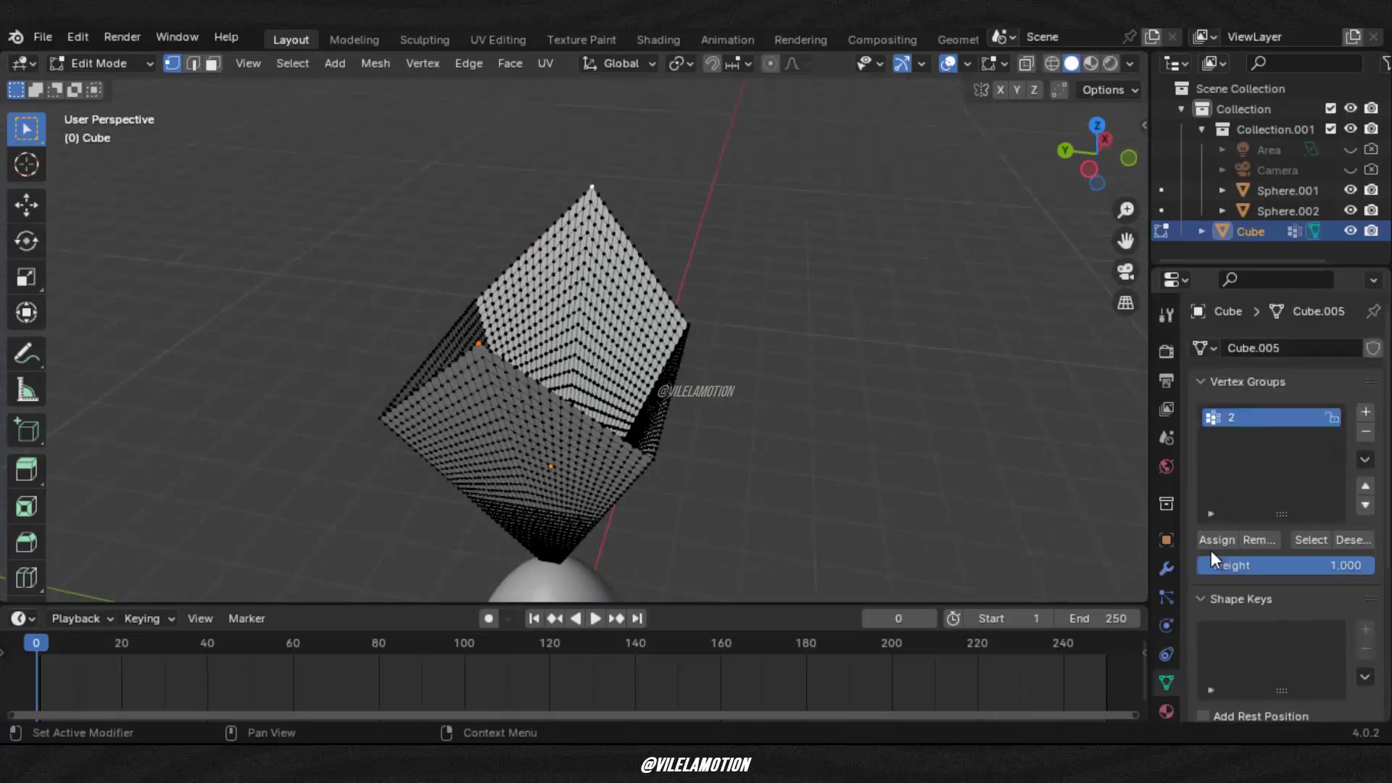
Step: Give the cube cloth physics and turn on cloth pressure
{"action": "left_click", "coordinate": [1296, 394]}
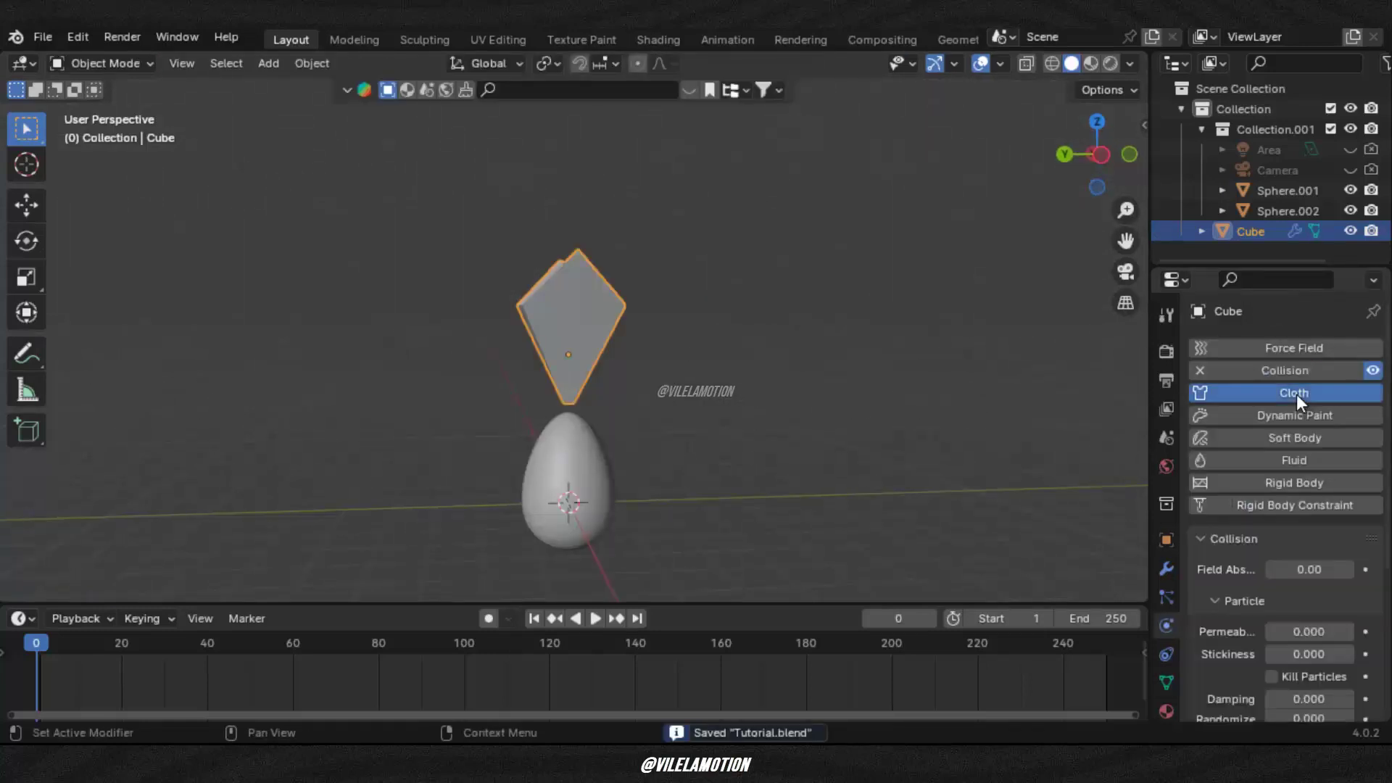
{"action": "scroll", "coordinate": [1206, 606], "scroll_direction": "down", "scroll_amount": 3}
{"action": "scroll", "coordinate": [1219, 566], "scroll_direction": "down", "scroll_amount": 8}
{"action": "scroll", "coordinate": [1224, 519], "scroll_direction": "down", "scroll_amount": 8}
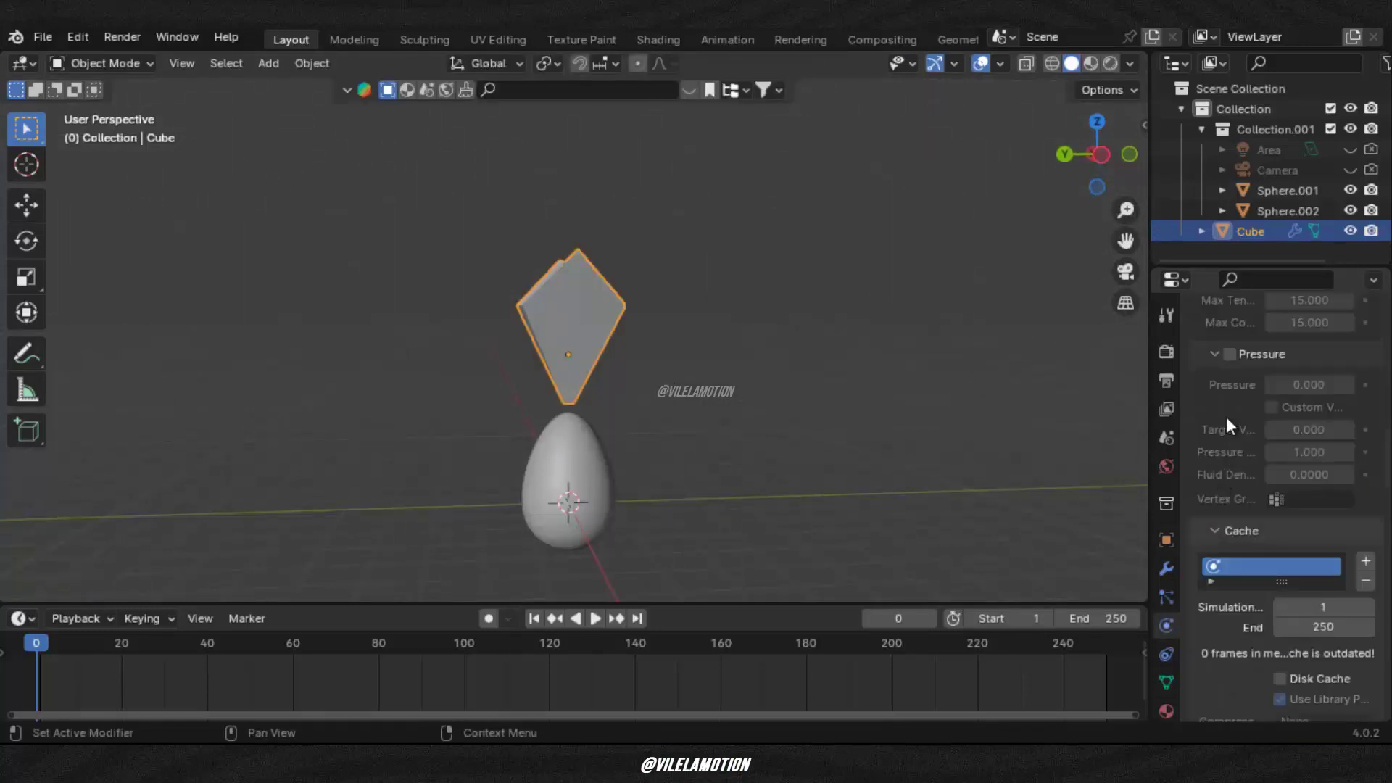
{"action": "left_click", "coordinate": [1230, 353]}
{"action": "left_click", "coordinate": [1304, 384]}
{"action": "type", "text": "-"}
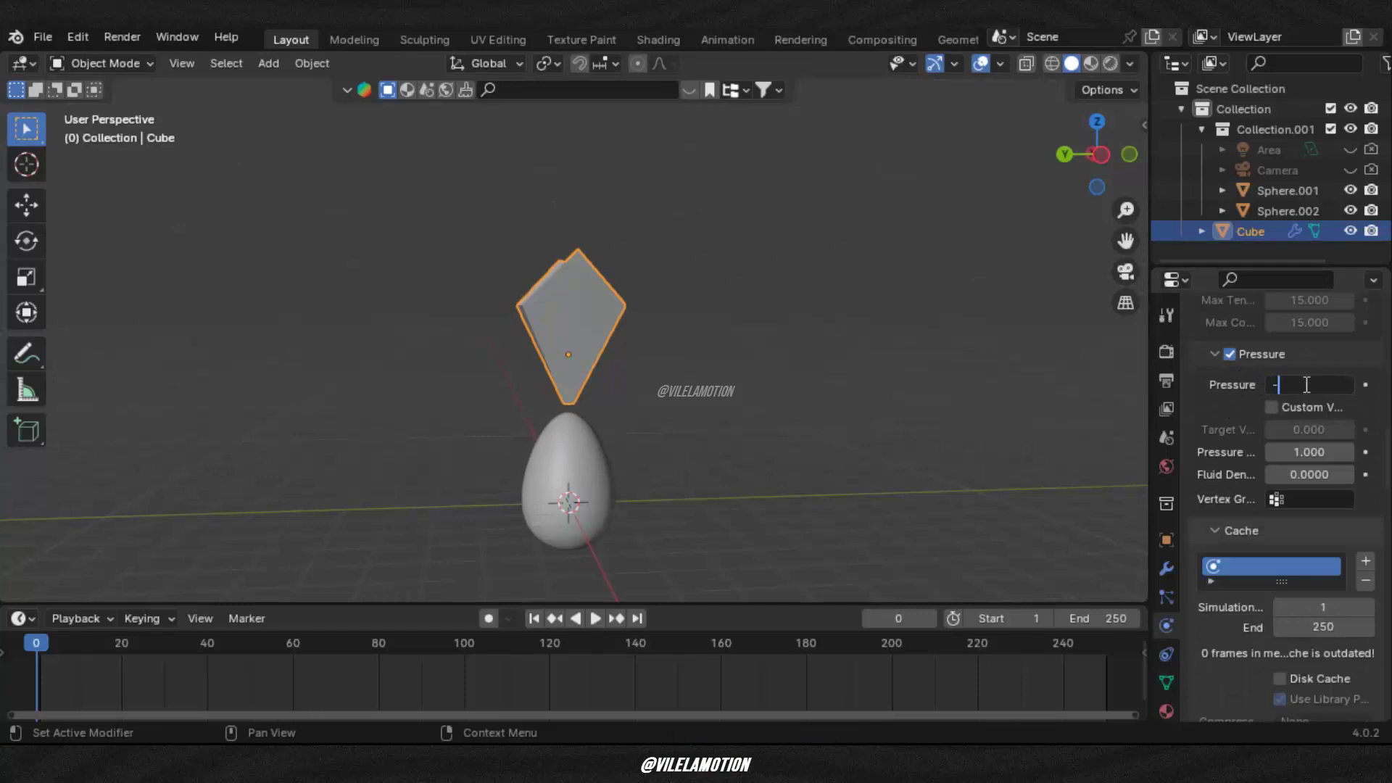
{"action": "key", "text": "Return"}
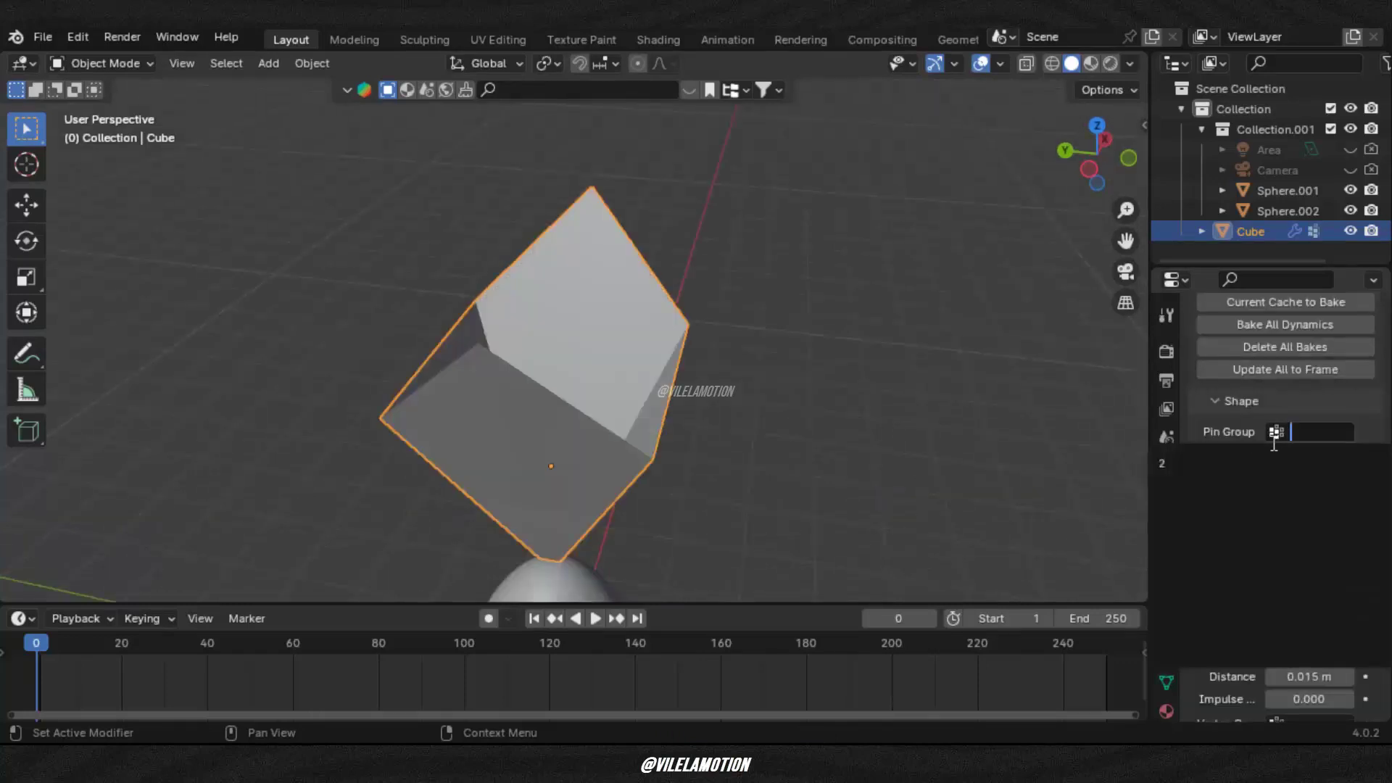
Step: Confirm the collision quality and enable cloth self collisions with their distance value
{"action": "scroll", "coordinate": [1262, 407], "scroll_direction": "down", "scroll_amount": 6}
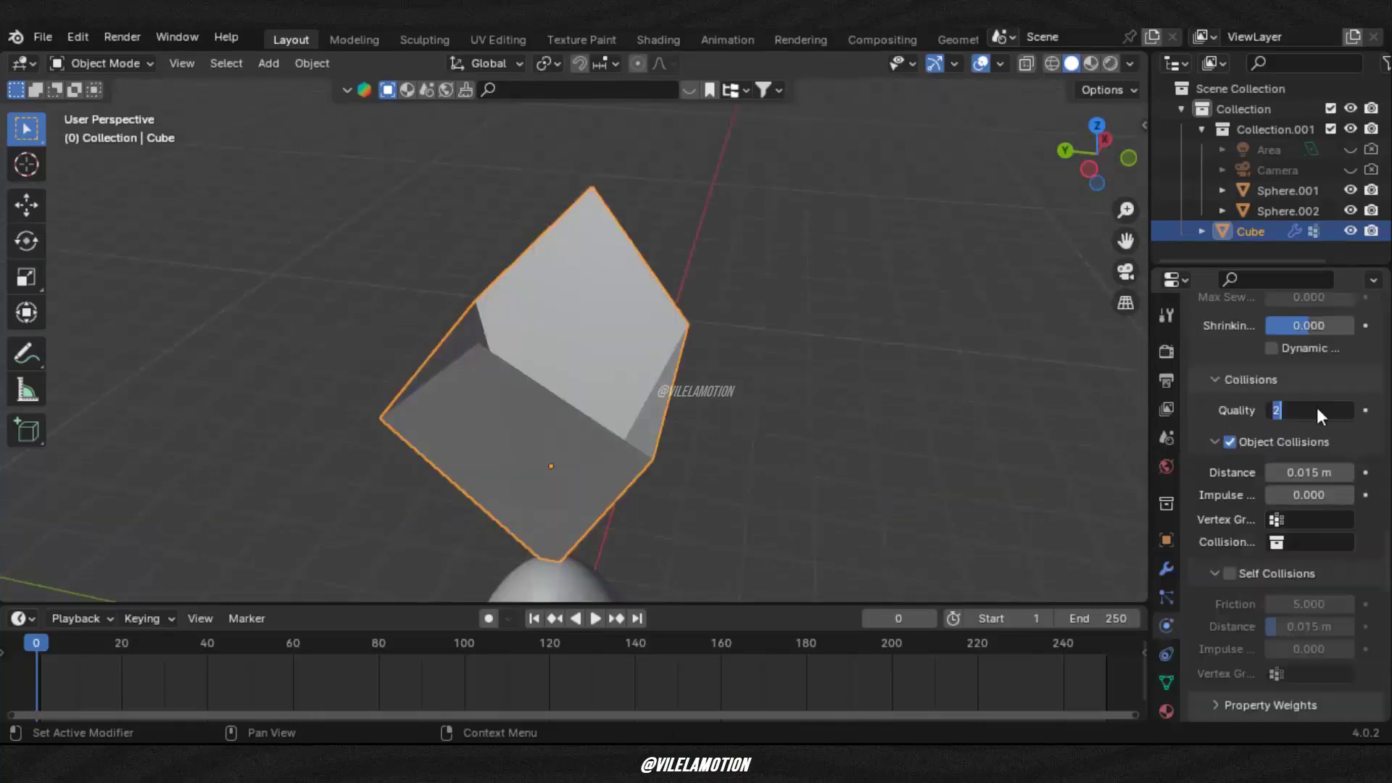
{"action": "left_click", "coordinate": [1317, 408]}
{"action": "key", "text": "Return"}
{"action": "scroll", "coordinate": [1229, 484], "scroll_direction": "down", "scroll_amount": 6}
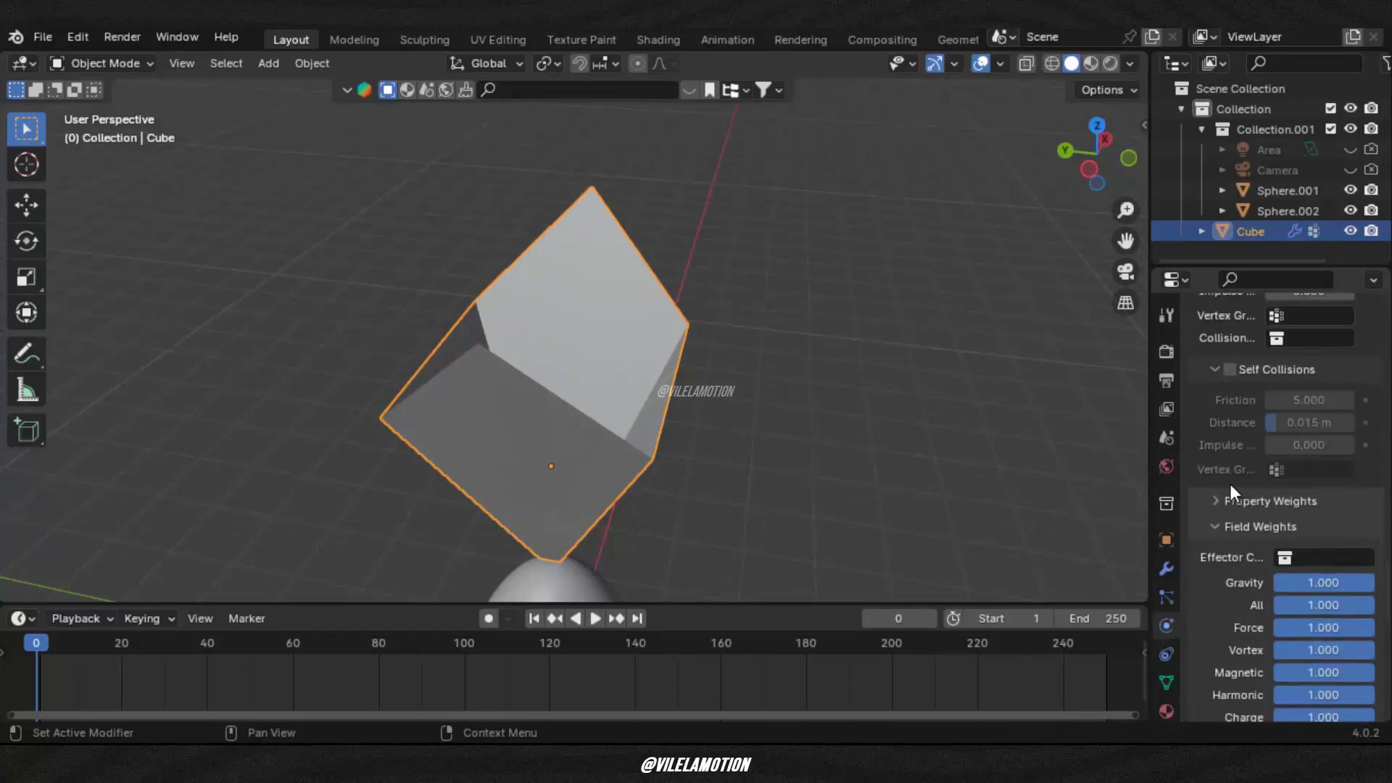
{"action": "left_click", "coordinate": [1227, 369]}
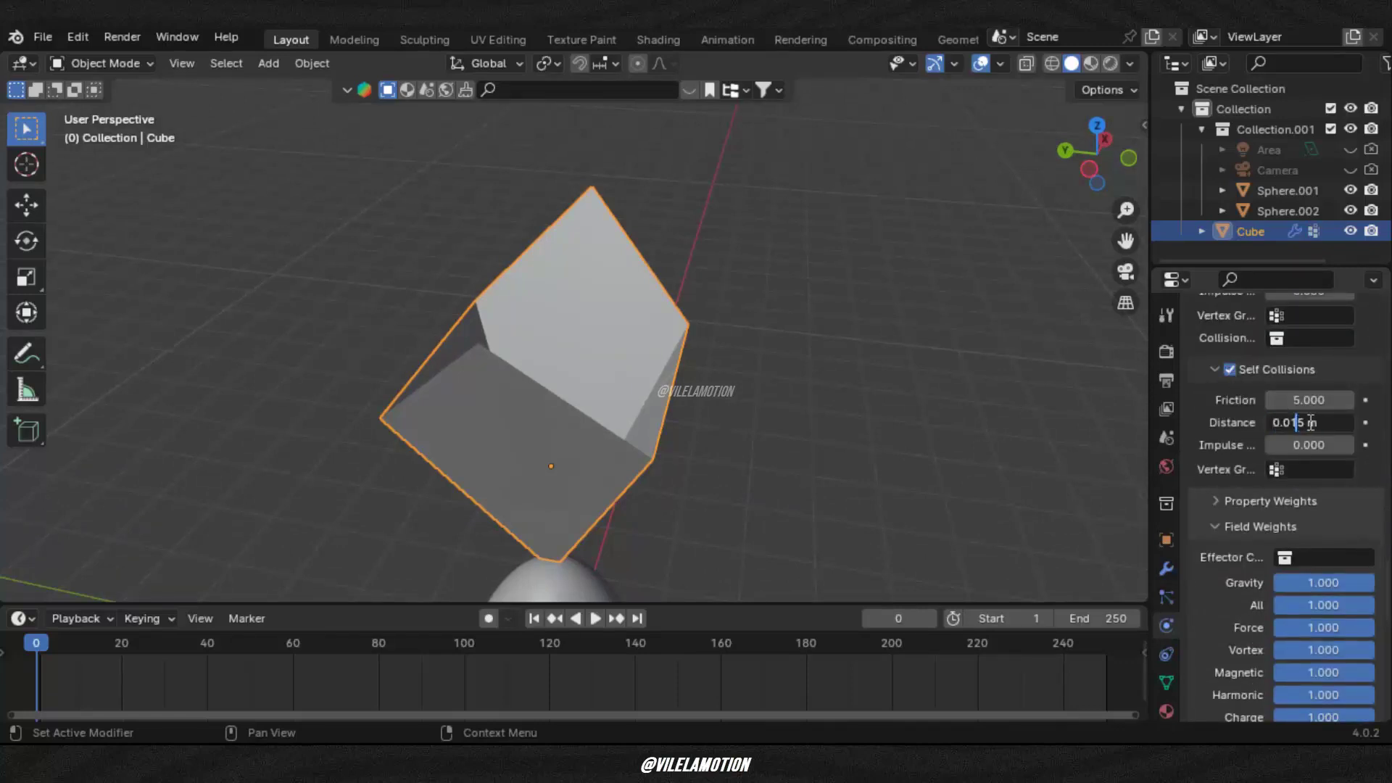
{"action": "key", "text": "Return"}
Step: Set the cloth's softbody damping to 0.5 and friction to 7, then enter Edit Mode
{"action": "scroll", "coordinate": [1298, 421], "scroll_direction": "down", "scroll_amount": 6}
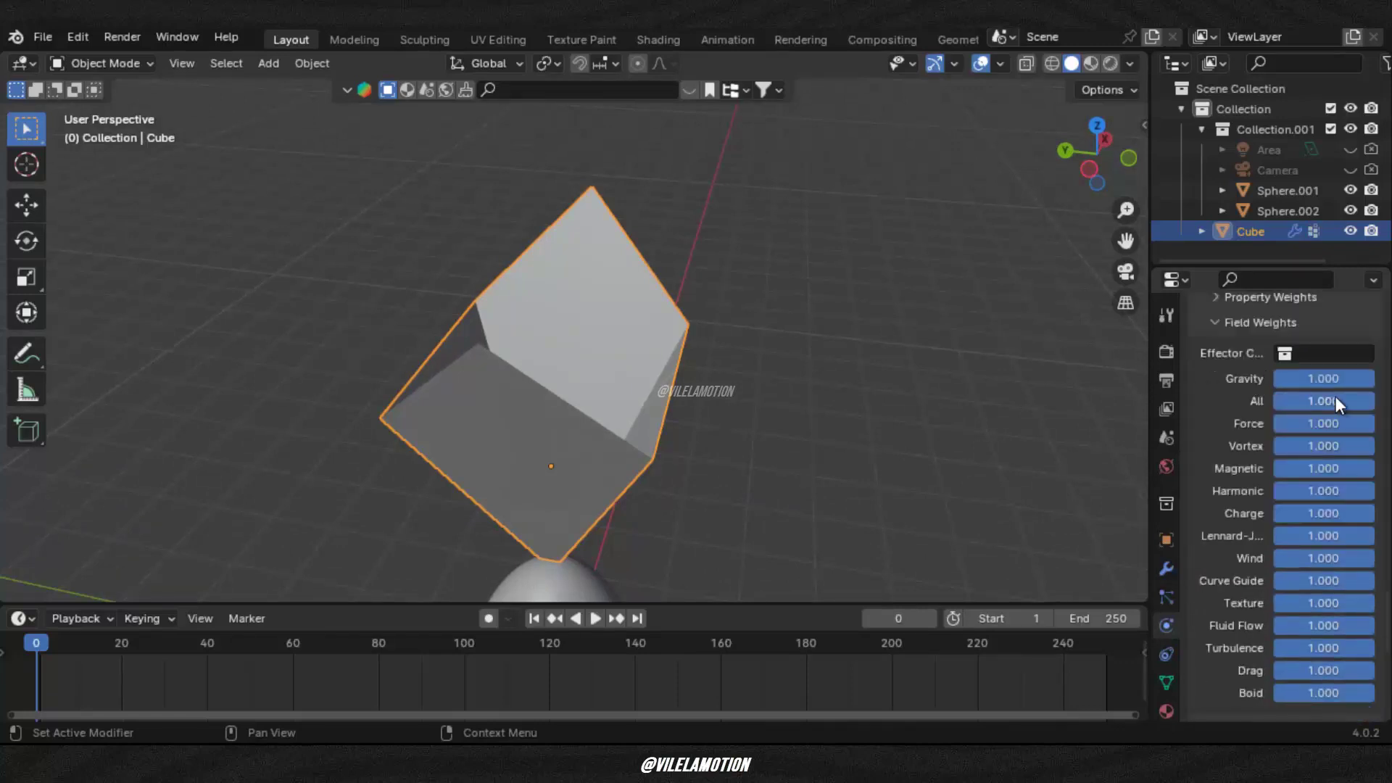
{"action": "scroll", "coordinate": [1232, 429], "scroll_direction": "down", "scroll_amount": 3}
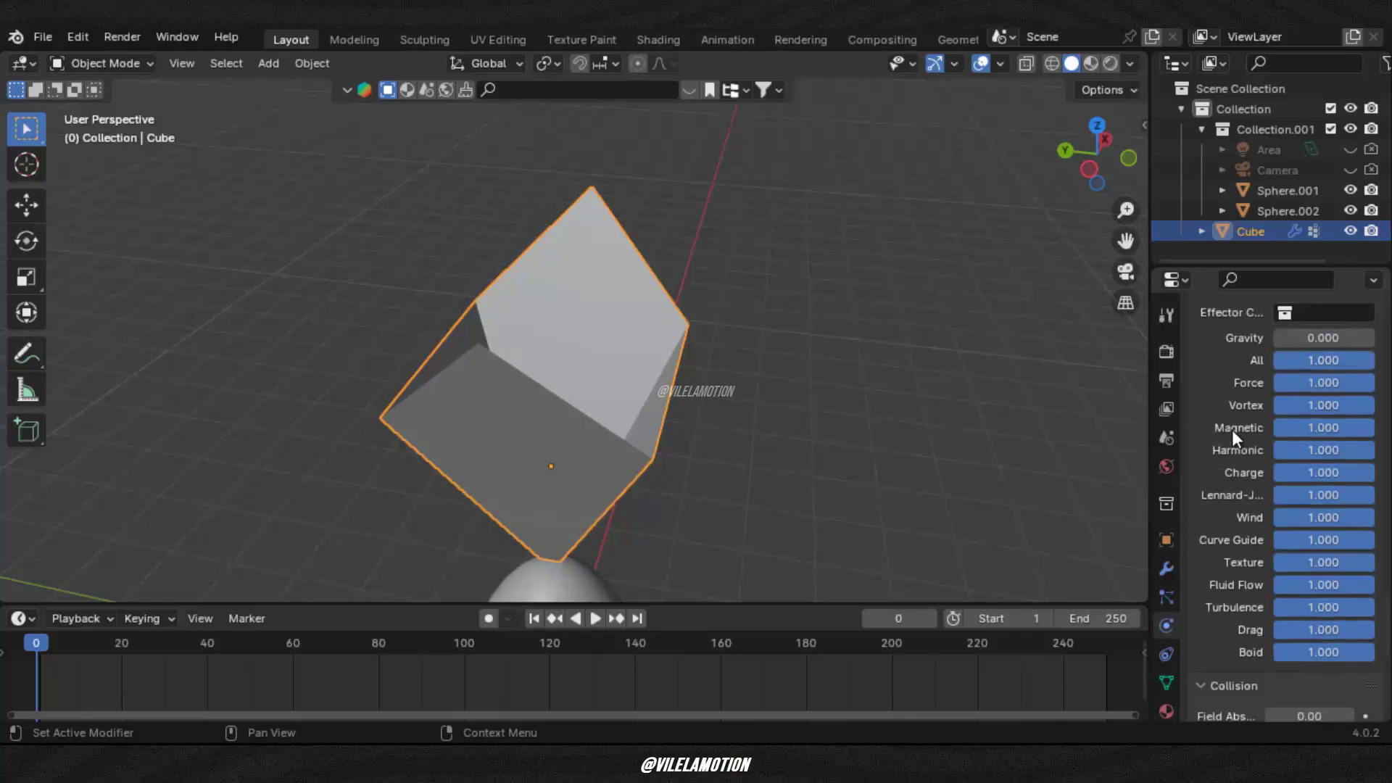
{"action": "scroll", "coordinate": [1233, 430], "scroll_direction": "down", "scroll_amount": 6}
{"action": "double_click", "coordinate": [1292, 589]}
{"action": "type", "text": "0."}
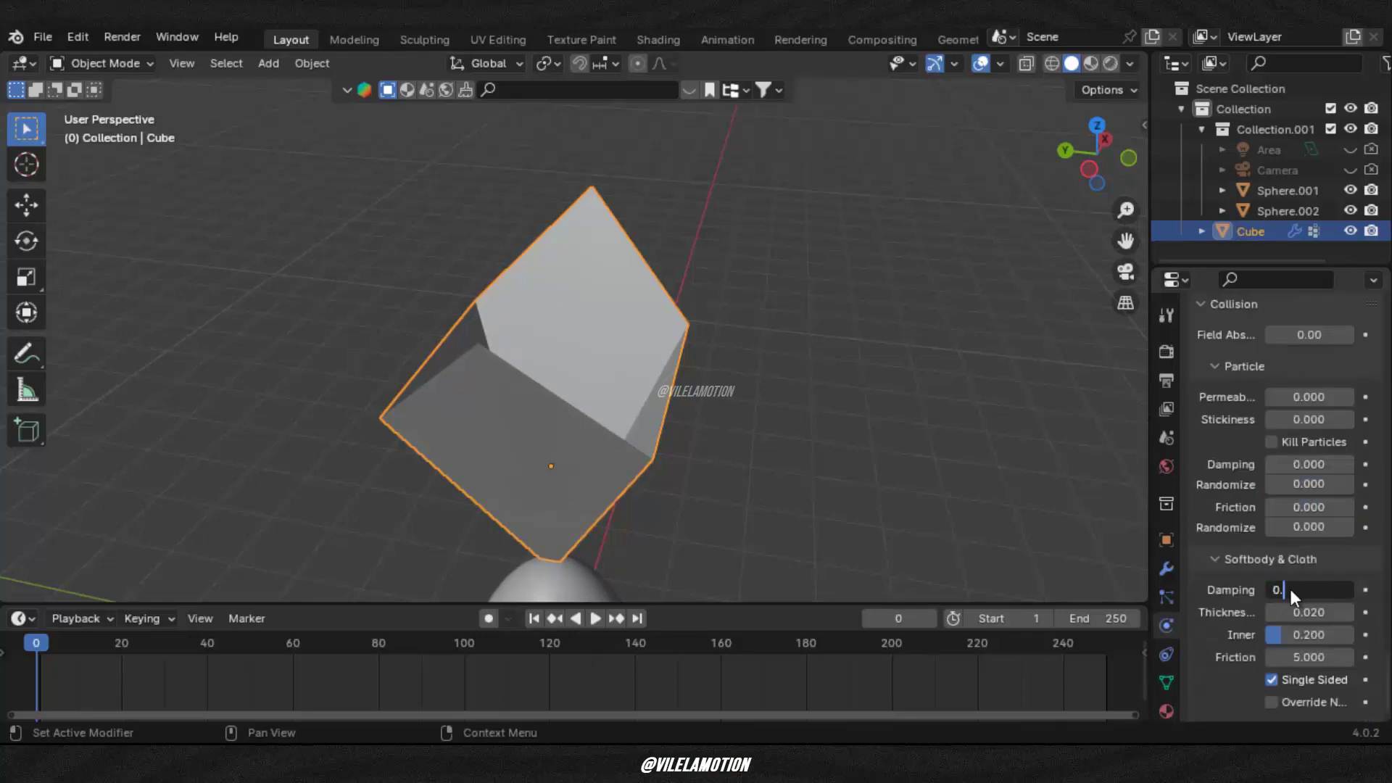
{"action": "type", "text": "5"}
{"action": "key", "text": "Return"}
{"action": "double_click", "coordinate": [1311, 657]}
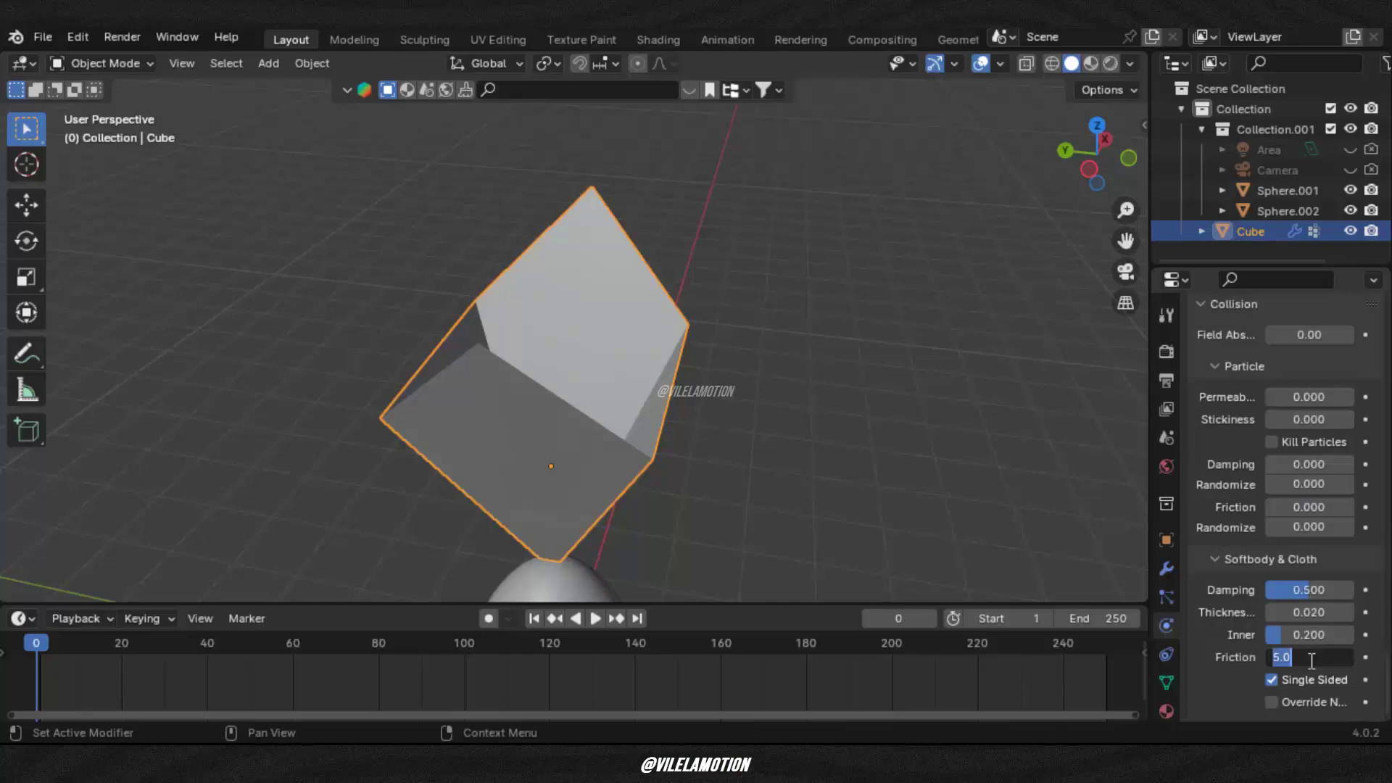
{"action": "type", "text": "7"}
{"action": "key", "text": "Return"}
{"action": "key", "text": "Tab"}
Step: Widen the sheet mesh along X and return to Object Mode
{"action": "key", "text": "s"}
{"action": "key", "text": "x"}
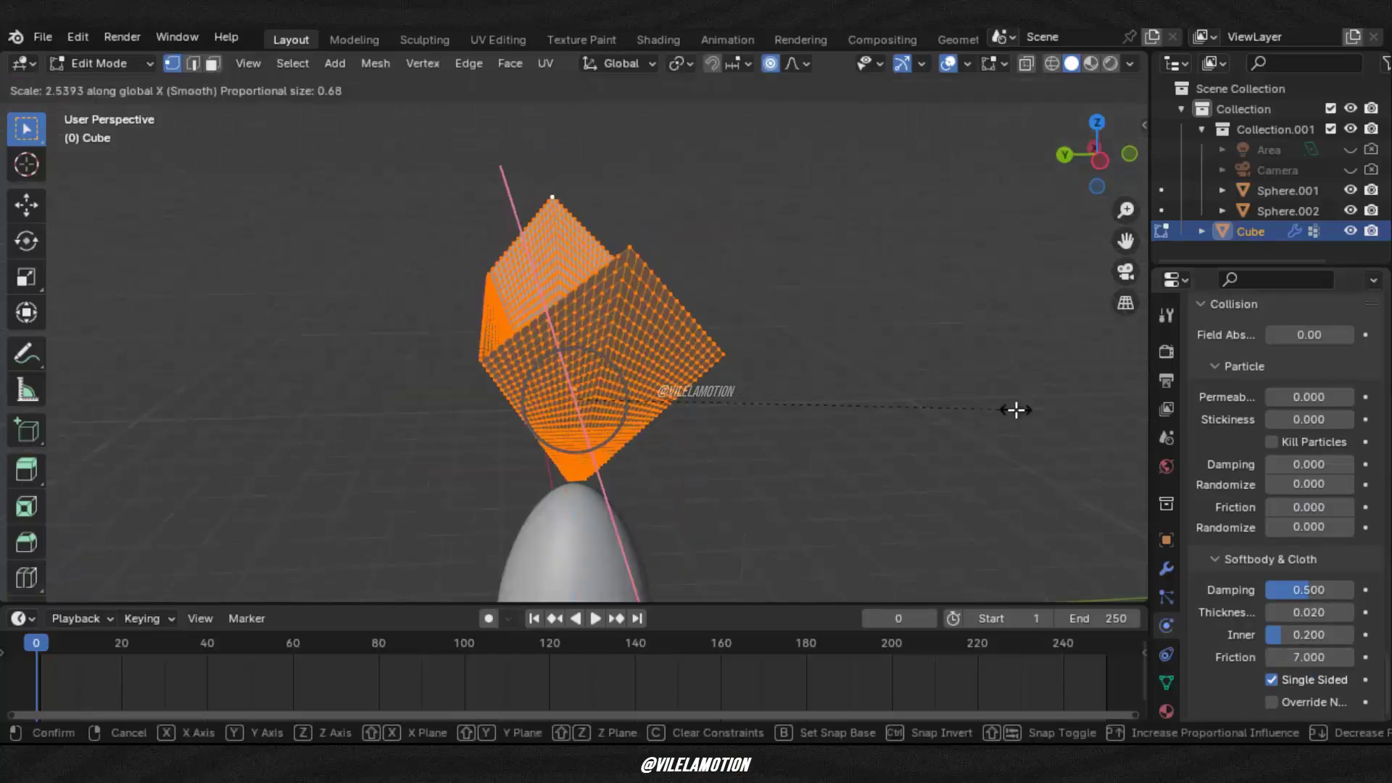
{"action": "key", "text": "KP_3"}
{"action": "key", "text": "Return"}
{"action": "key", "text": "Tab"}
Step: Preview the cloth draping, rewind to frame 0, and start a proportional scale in Edit Mode
{"action": "left_click", "coordinate": [593, 617]}
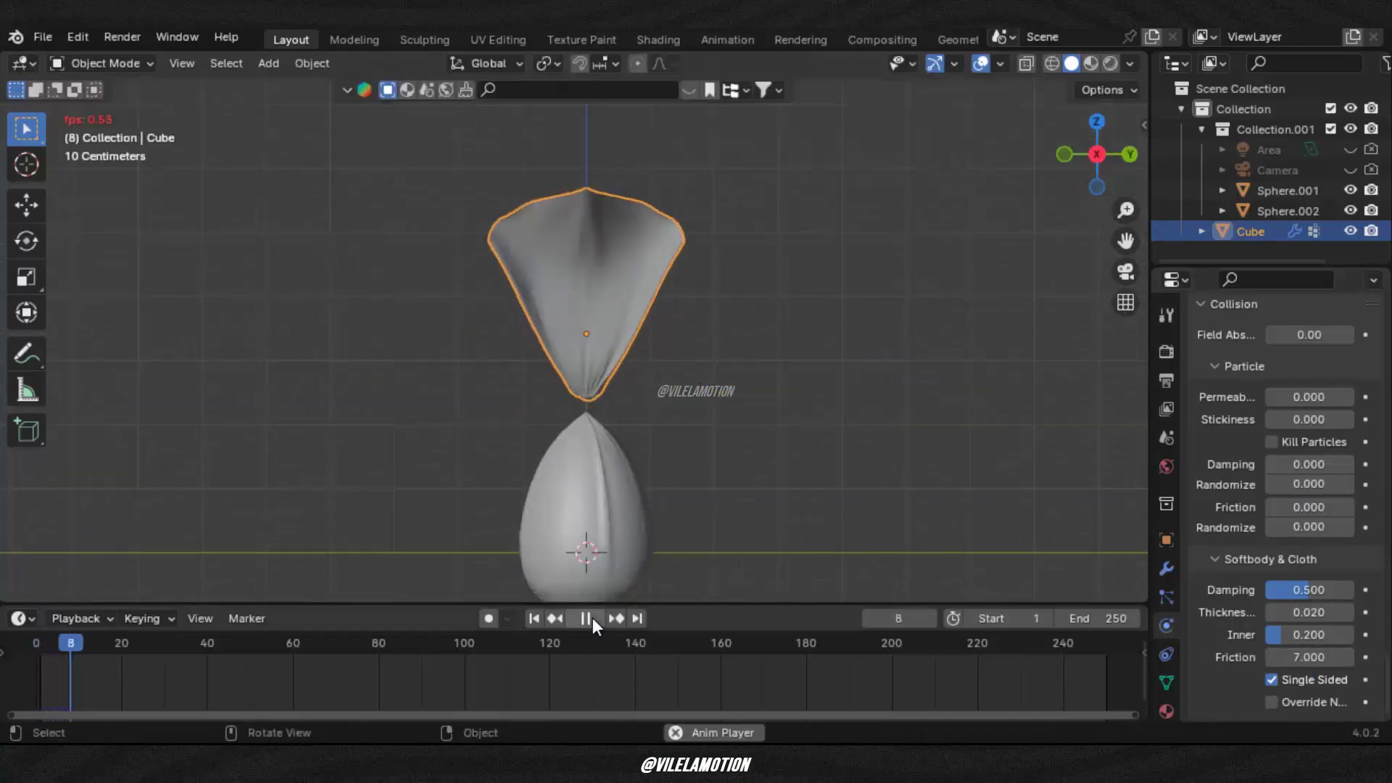
{"action": "mouse_move", "coordinate": [678, 367]}
{"action": "middle_mouse_down"}
{"action": "mouse_move", "coordinate": [800, 350]}
{"action": "mouse_move", "coordinate": [689, 367]}
{"action": "middle_mouse_up"}
{"action": "key", "text": "space"}
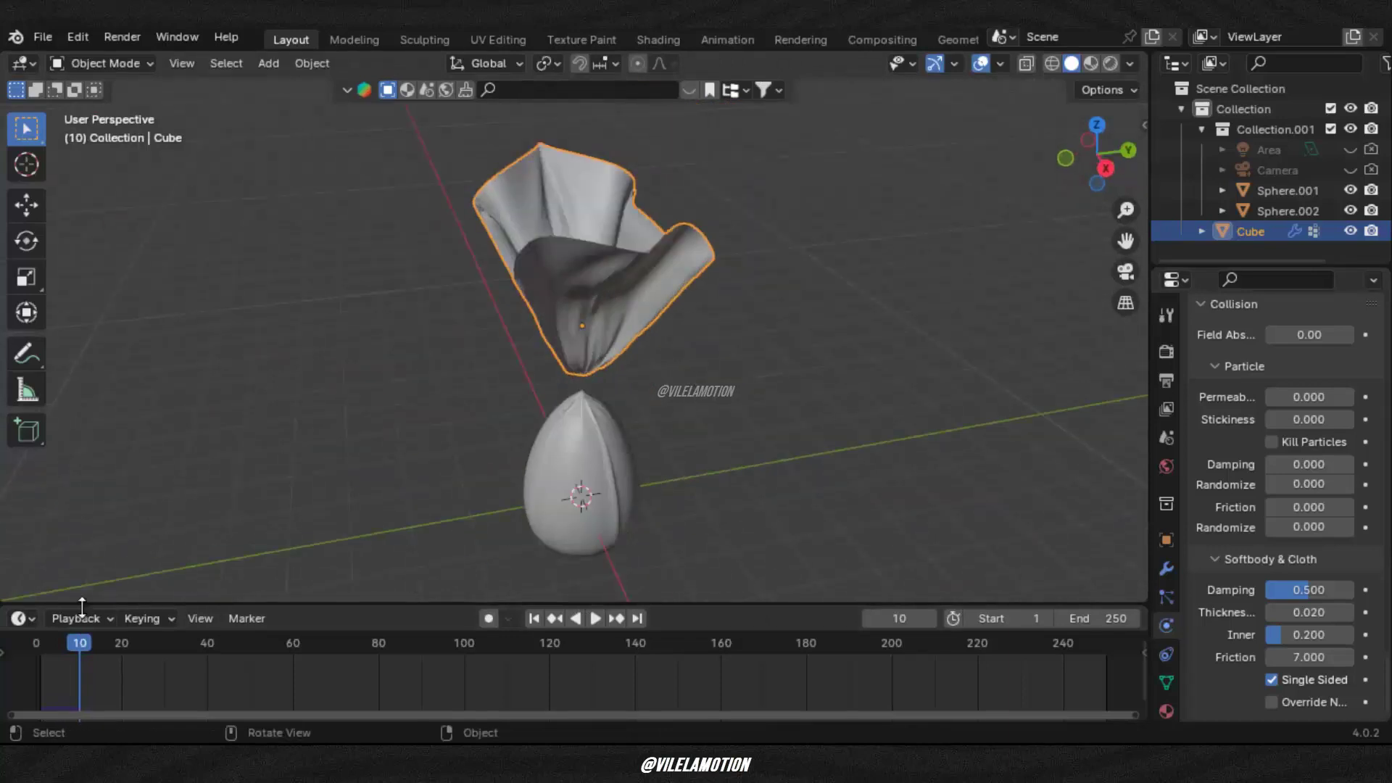
{"action": "left_click_drag", "start_coordinate": [80, 650], "coordinate": [36, 647]}
{"action": "key", "text": "Tab"}
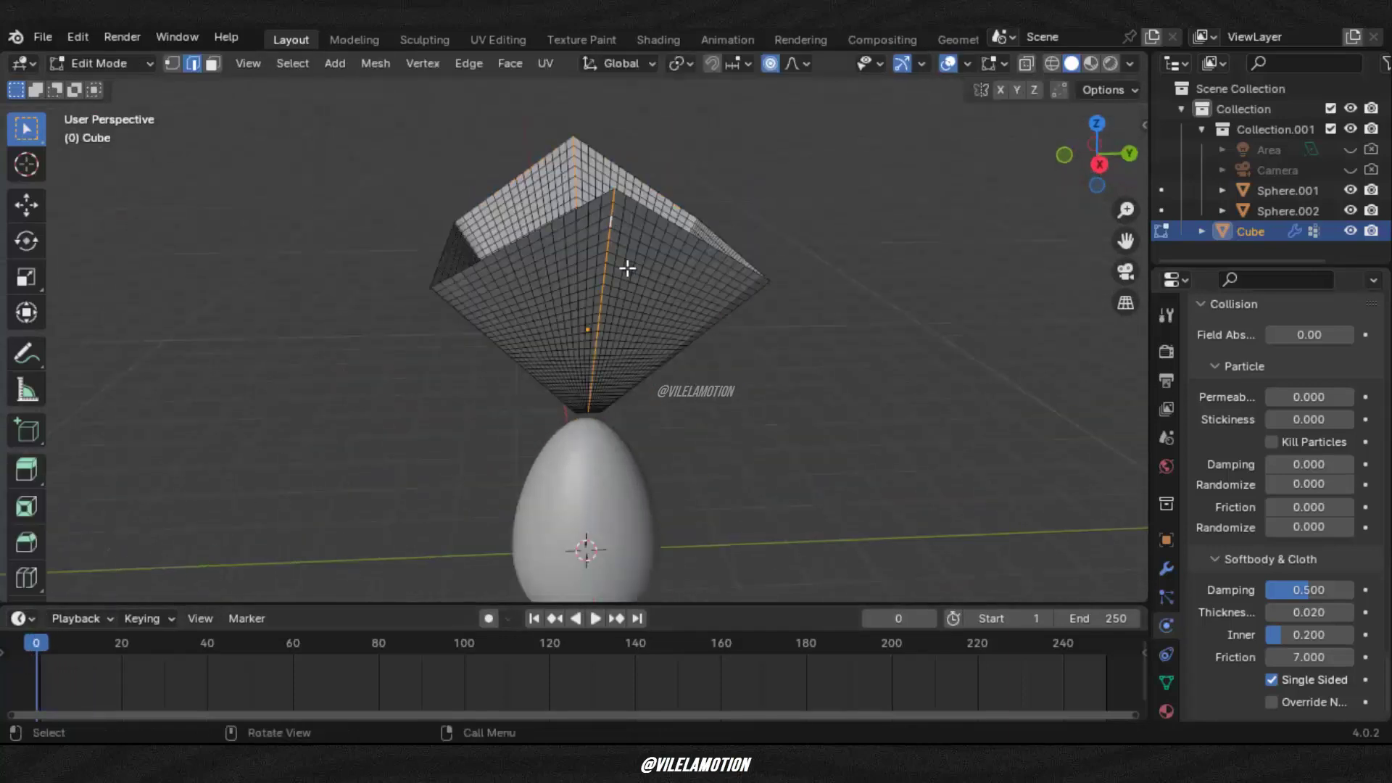
{"action": "middle_click_drag", "start_coordinate": [621, 268], "coordinate": [599, 392]}
{"action": "key", "text": "s"}
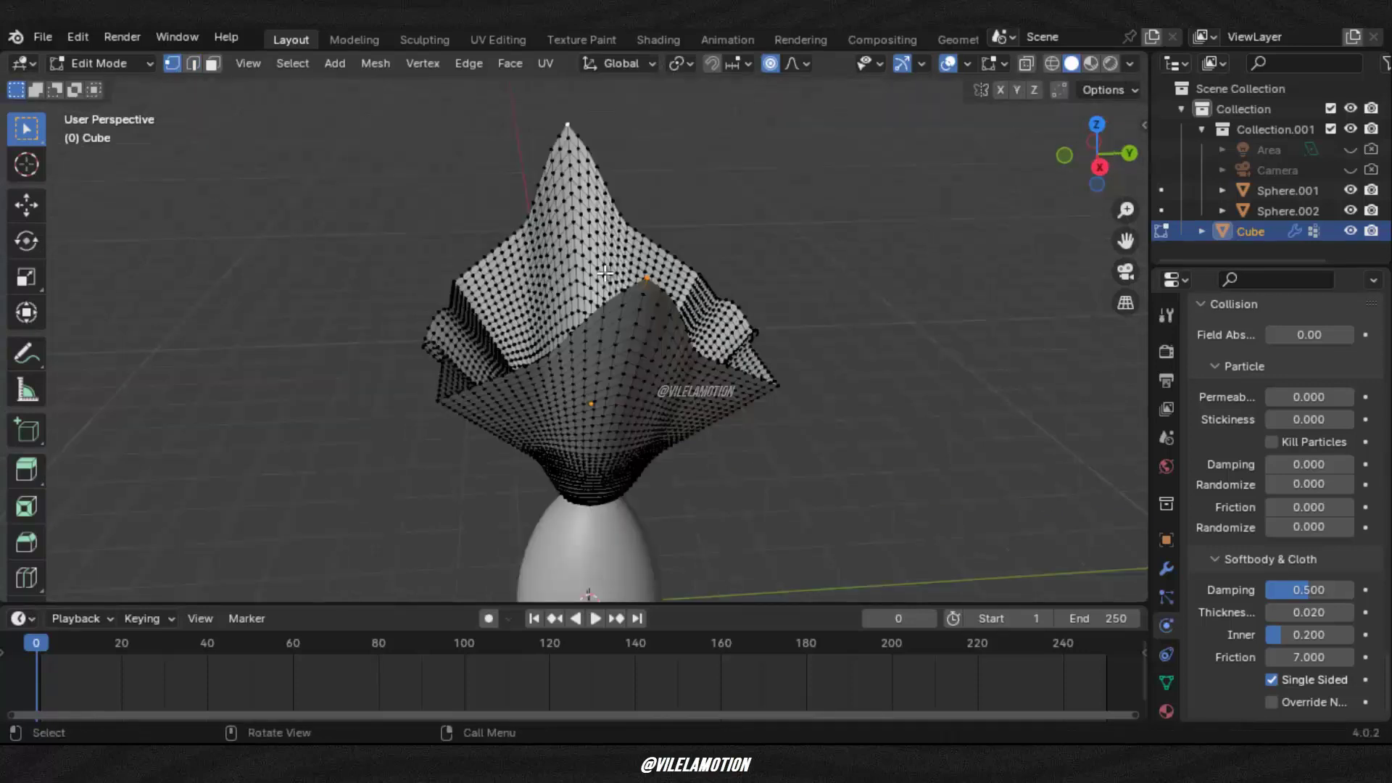
Step: Soft-scale the sheet along Y to narrow it, then return to Object Mode
{"action": "key", "text": "s"}
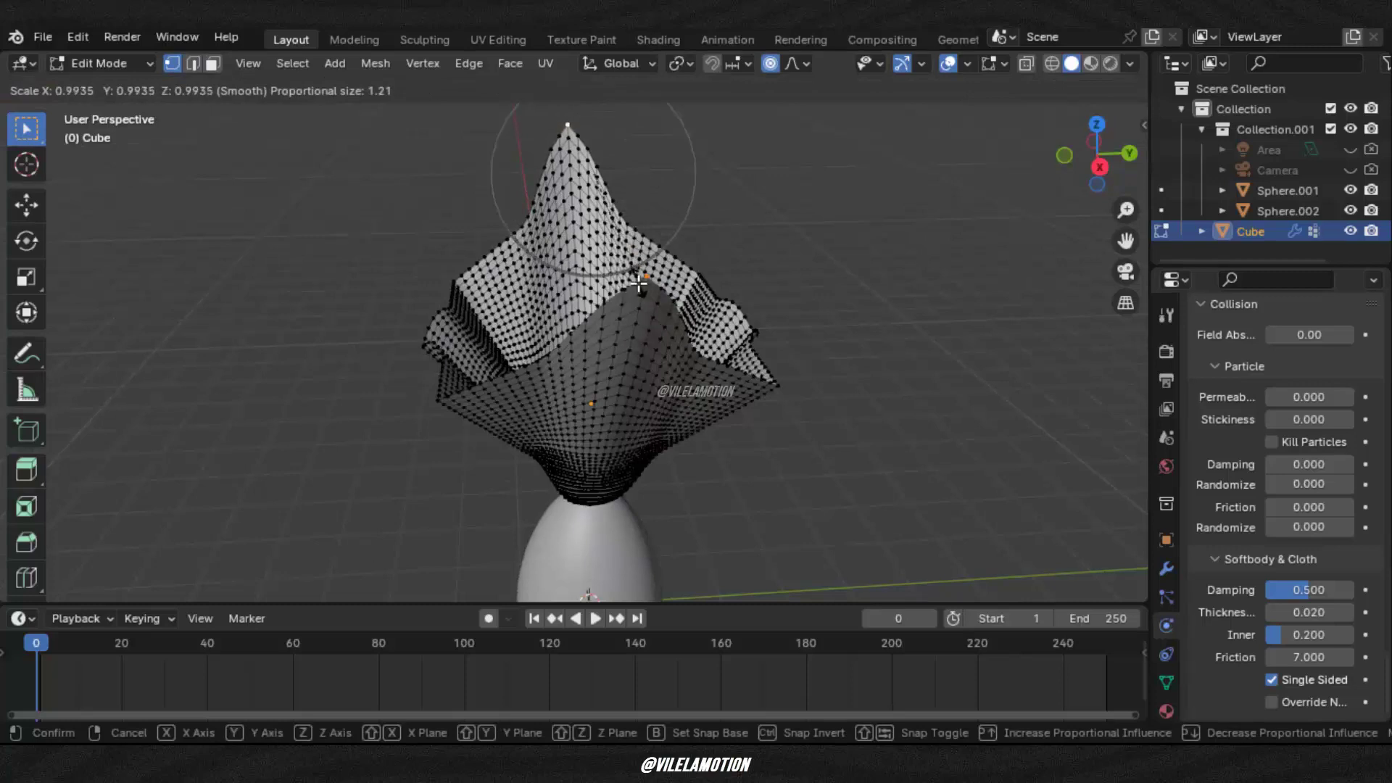
{"action": "key", "text": "z"}
{"action": "key", "text": "y"}
{"action": "scroll", "coordinate": [631, 269], "scroll_direction": "down", "scroll_amount": 3}
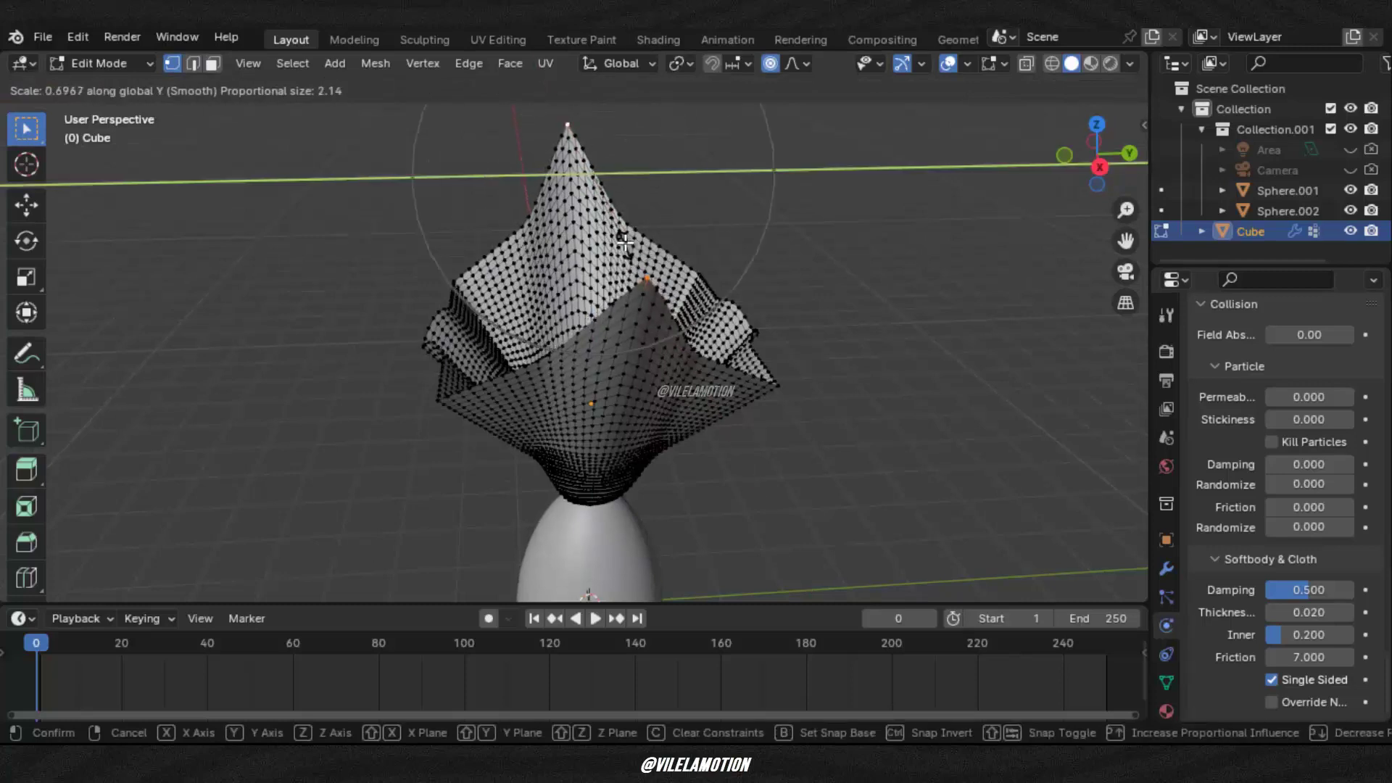
{"action": "left_click", "coordinate": [624, 241]}
{"action": "key", "text": "Tab"}
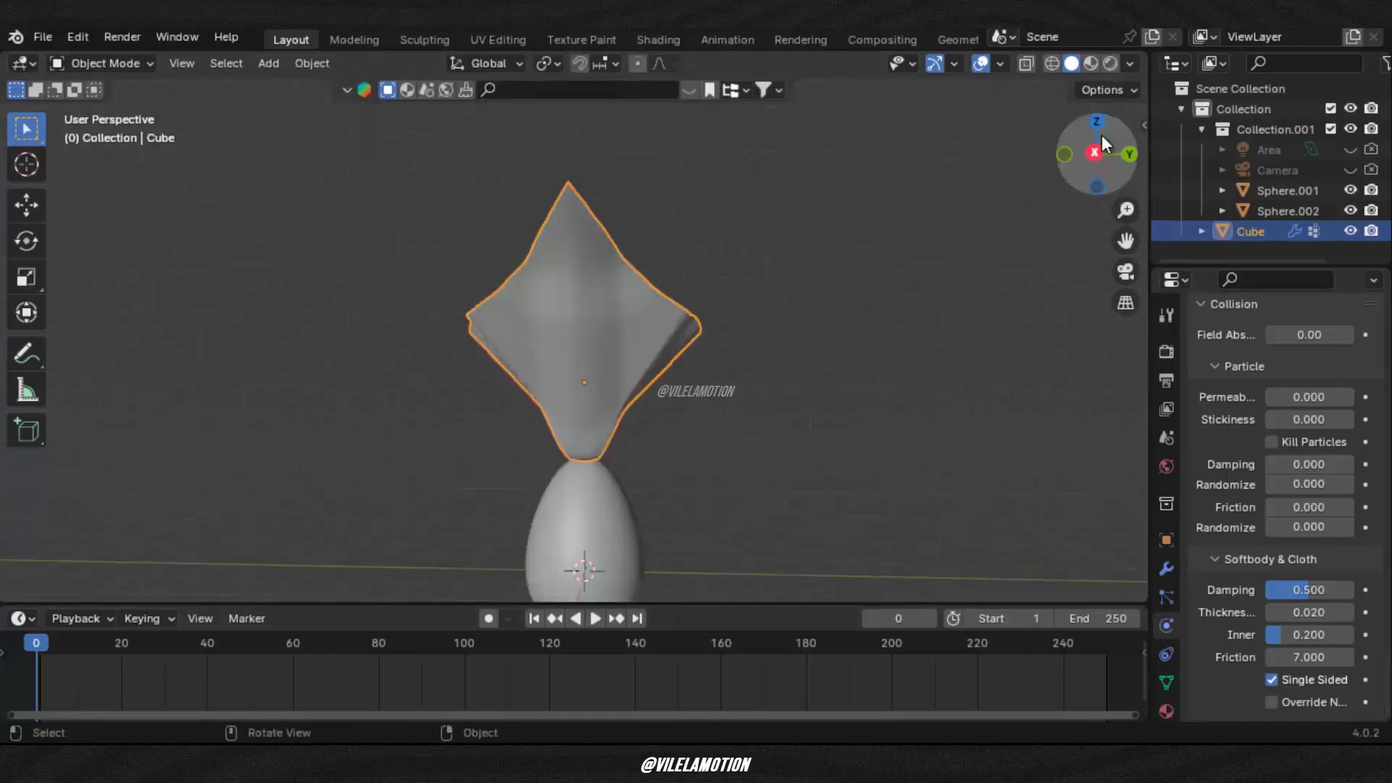
Step: Run the cloth simulation, then replay it from frame 6 to wrap the egg
{"action": "key", "text": "space"}
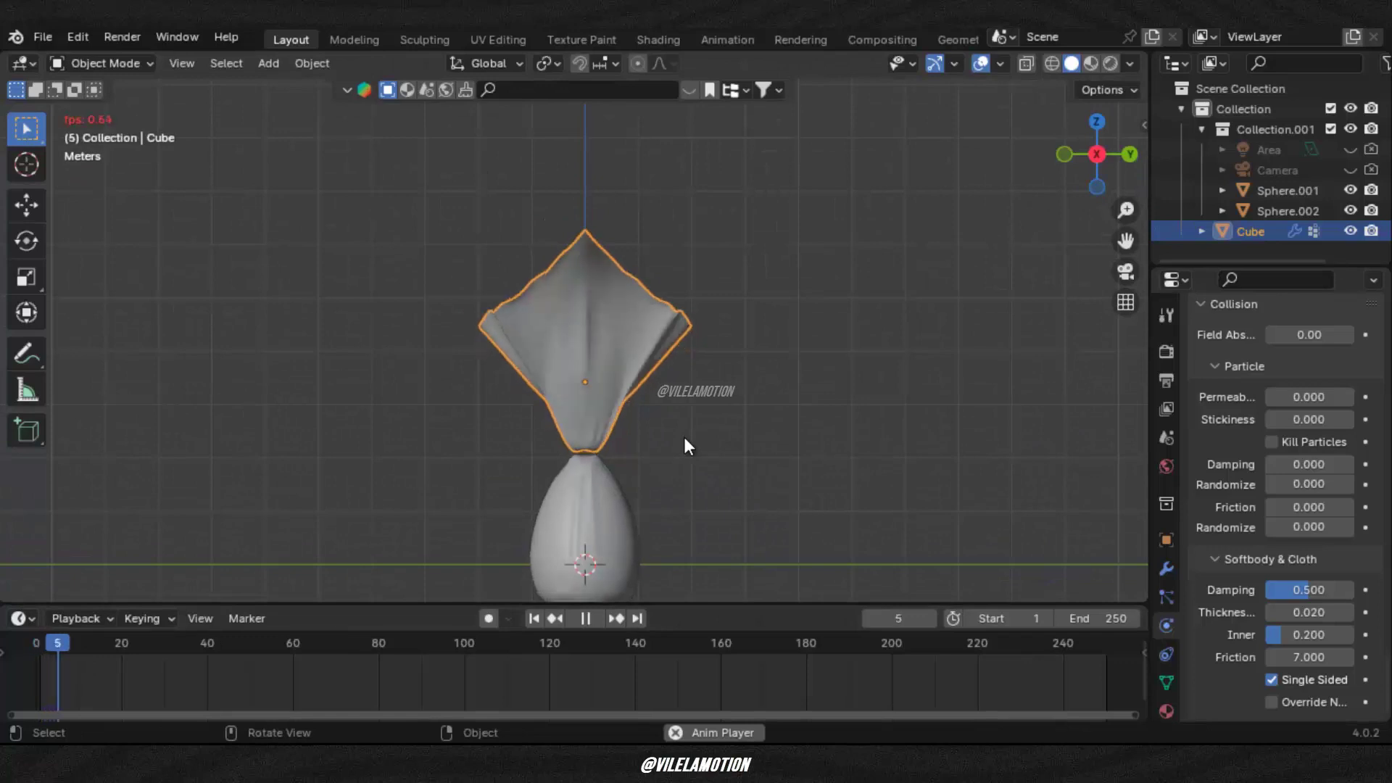
{"action": "key", "text": "space"}
{"action": "scroll", "coordinate": [692, 424], "scroll_direction": "up", "scroll_amount": 2}
{"action": "left_click", "coordinate": [63, 642]}
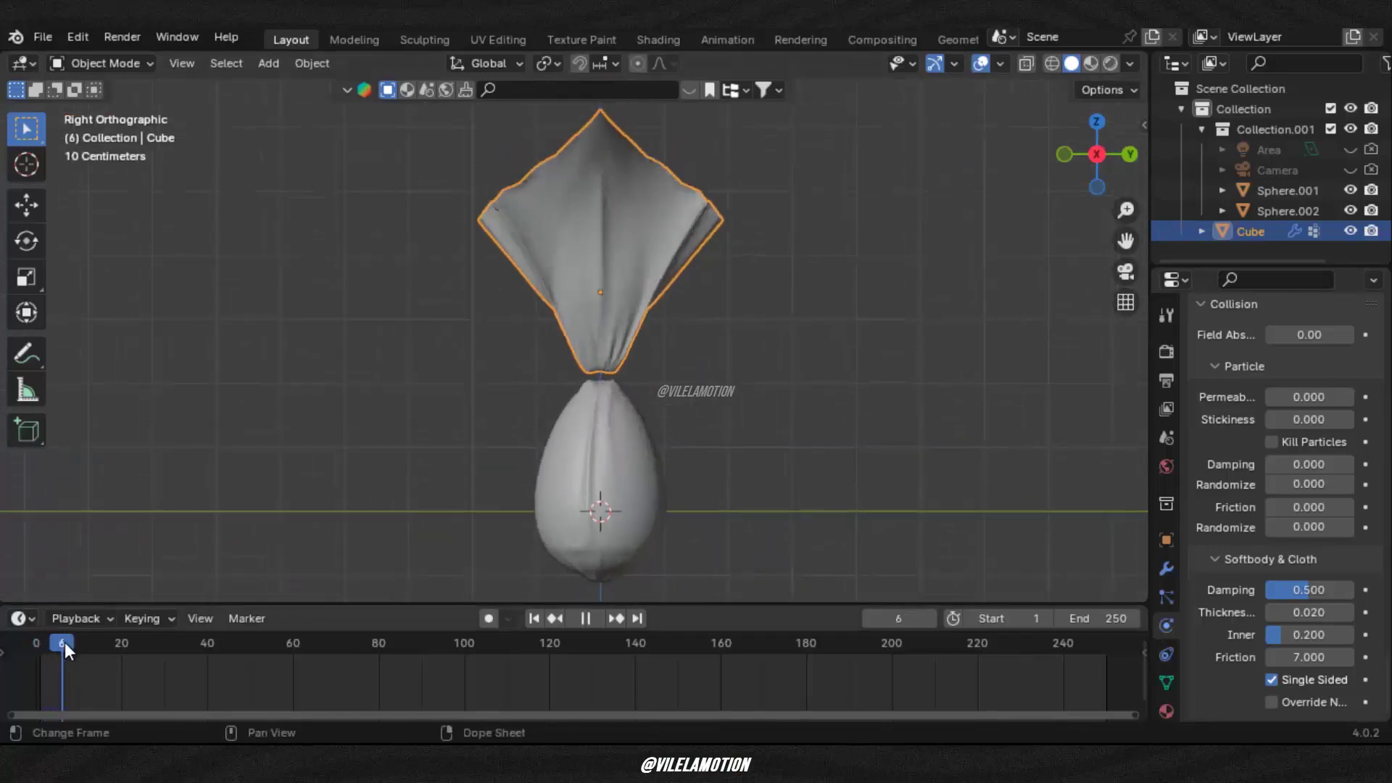
{"action": "key", "text": "space"}
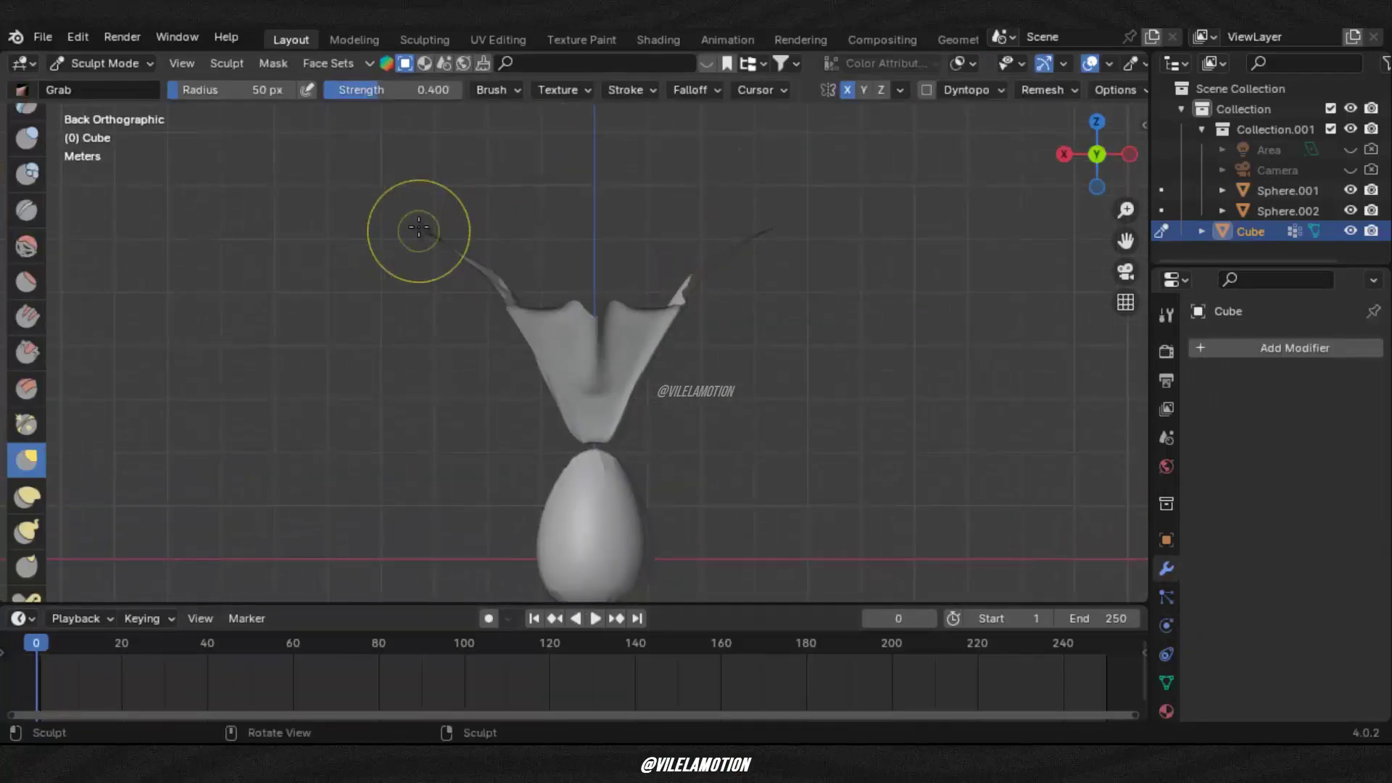
Step: Pull the left cloth wing into a strand with Grab, then select the Cloth brush at strength 0.855
{"action": "scroll", "coordinate": [420, 230], "scroll_direction": "up", "scroll_amount": 2}
{"action": "mouse_move", "coordinate": [406, 243]}
{"action": "left_mouse_down"}
{"action": "mouse_move", "coordinate": [310, 211]}
{"action": "mouse_move", "coordinate": [413, 234]}
{"action": "mouse_move", "coordinate": [391, 217]}
{"action": "mouse_move", "coordinate": [554, 317]}
{"action": "left_mouse_up"}
{"action": "key", "text": "f"}
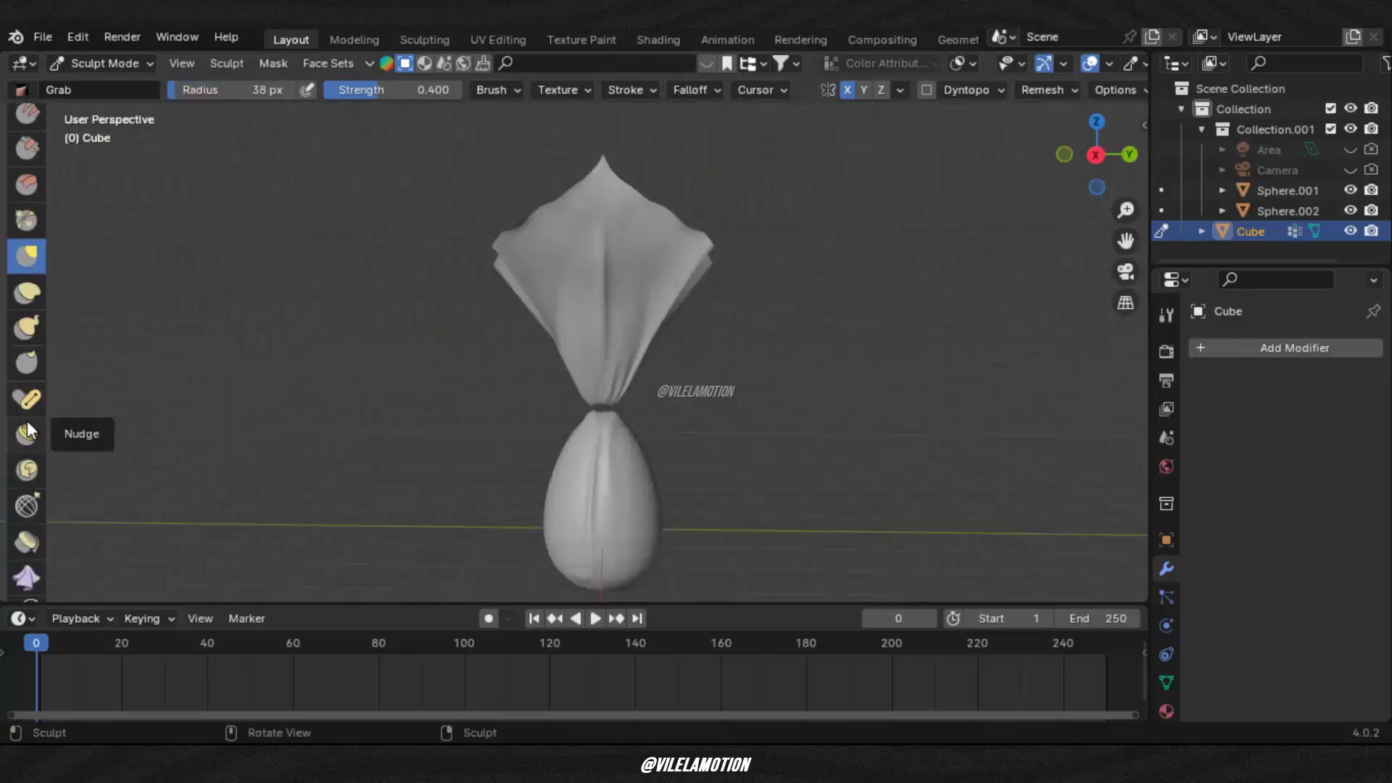
{"action": "scroll", "coordinate": [28, 434], "scroll_direction": "down", "scroll_amount": 2}
{"action": "left_click", "coordinate": [27, 495]}
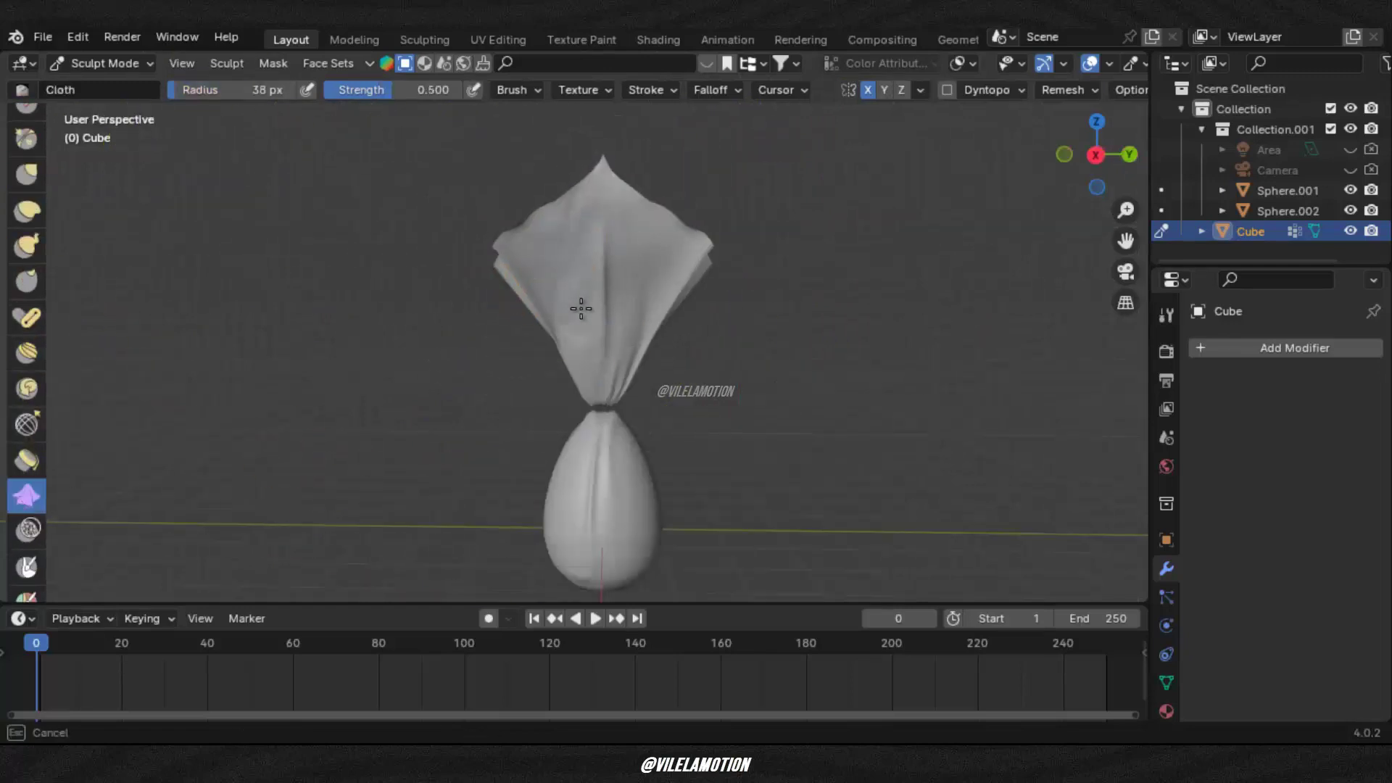
{"action": "left_click_drag", "start_coordinate": [406, 90], "coordinate": [435, 89]}
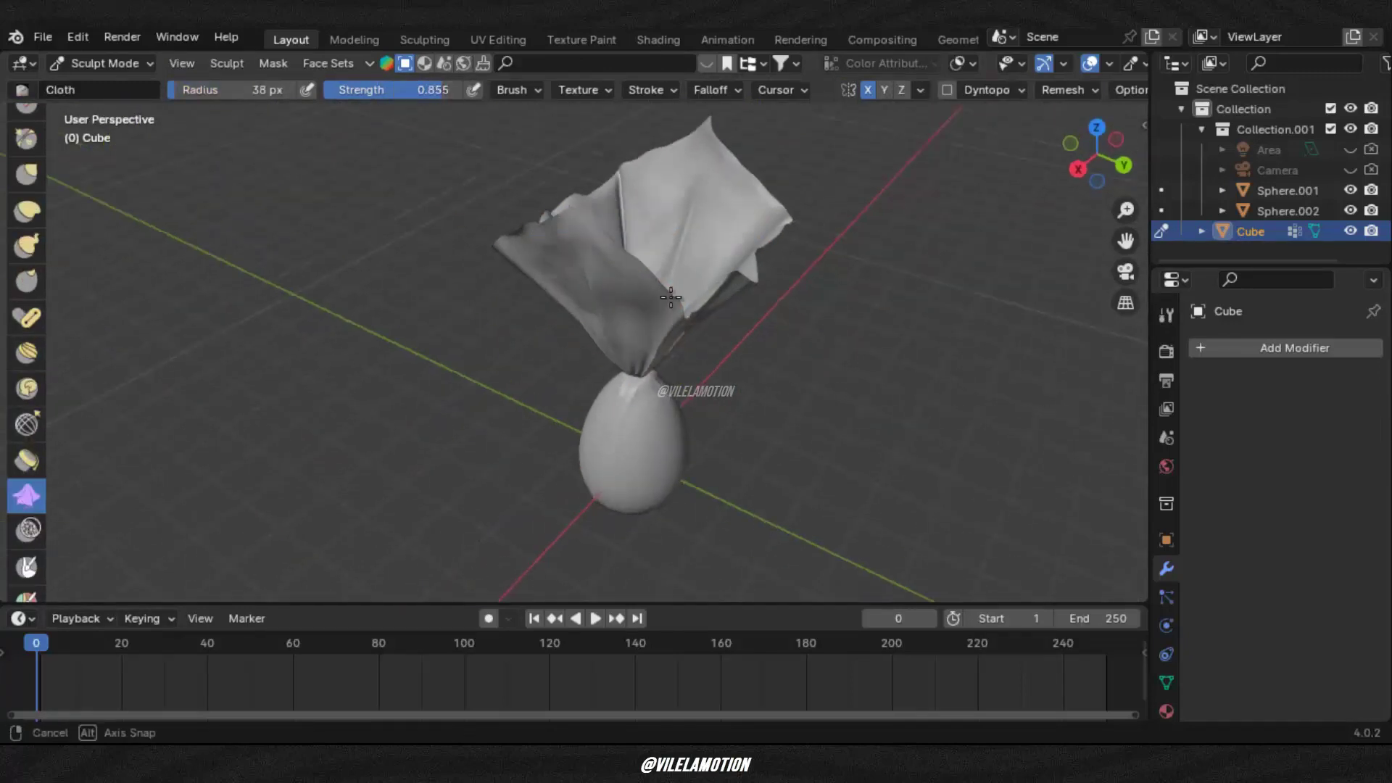
{"action": "key", "text": "KP_3"}
{"action": "scroll", "coordinate": [643, 372], "scroll_direction": "down", "scroll_amount": 4}
Step: Subdivide the whole wrapper mesh and return to Sculpt Mode
{"action": "key", "text": "Tab"}
{"action": "key", "text": "l"}
{"action": "key", "text": "ctrl+v"}
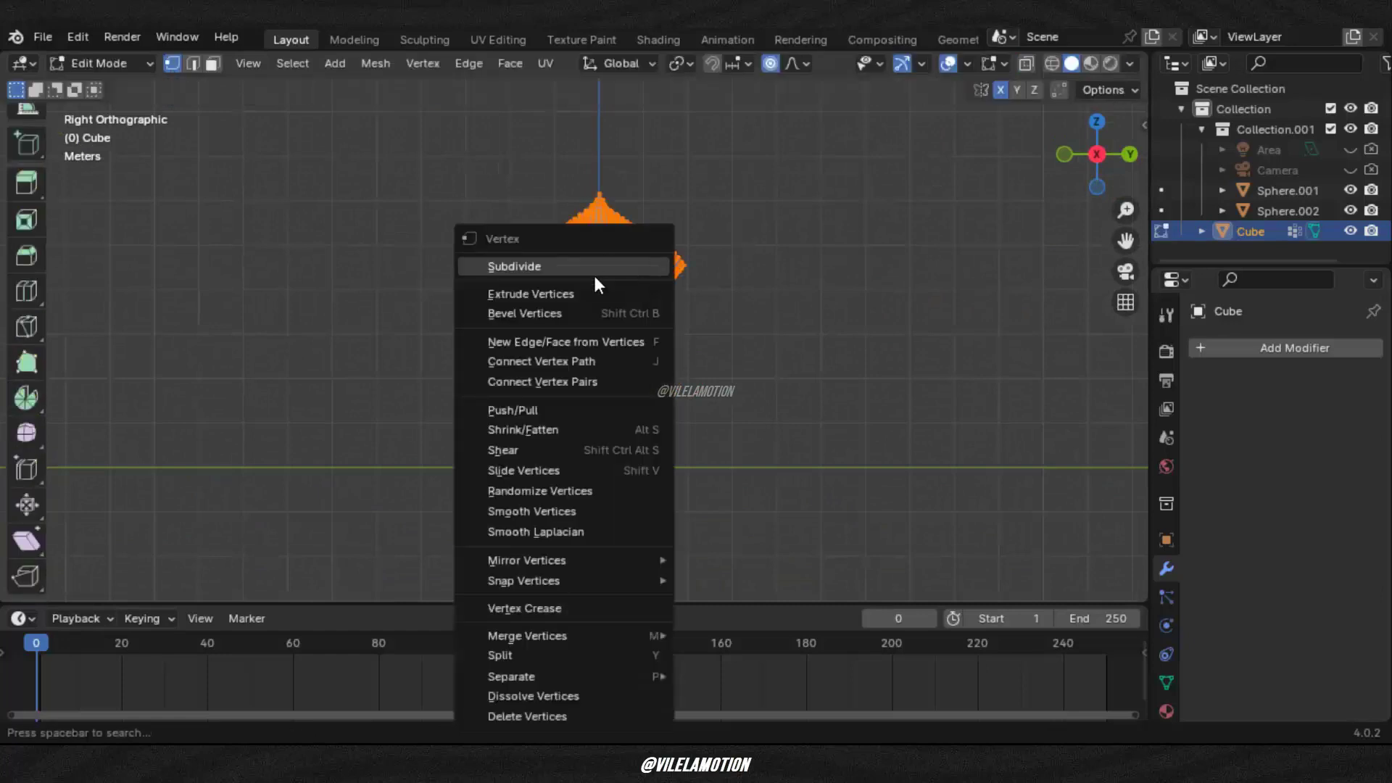
{"action": "left_click", "coordinate": [593, 266]}
{"action": "left_click", "coordinate": [119, 139]}
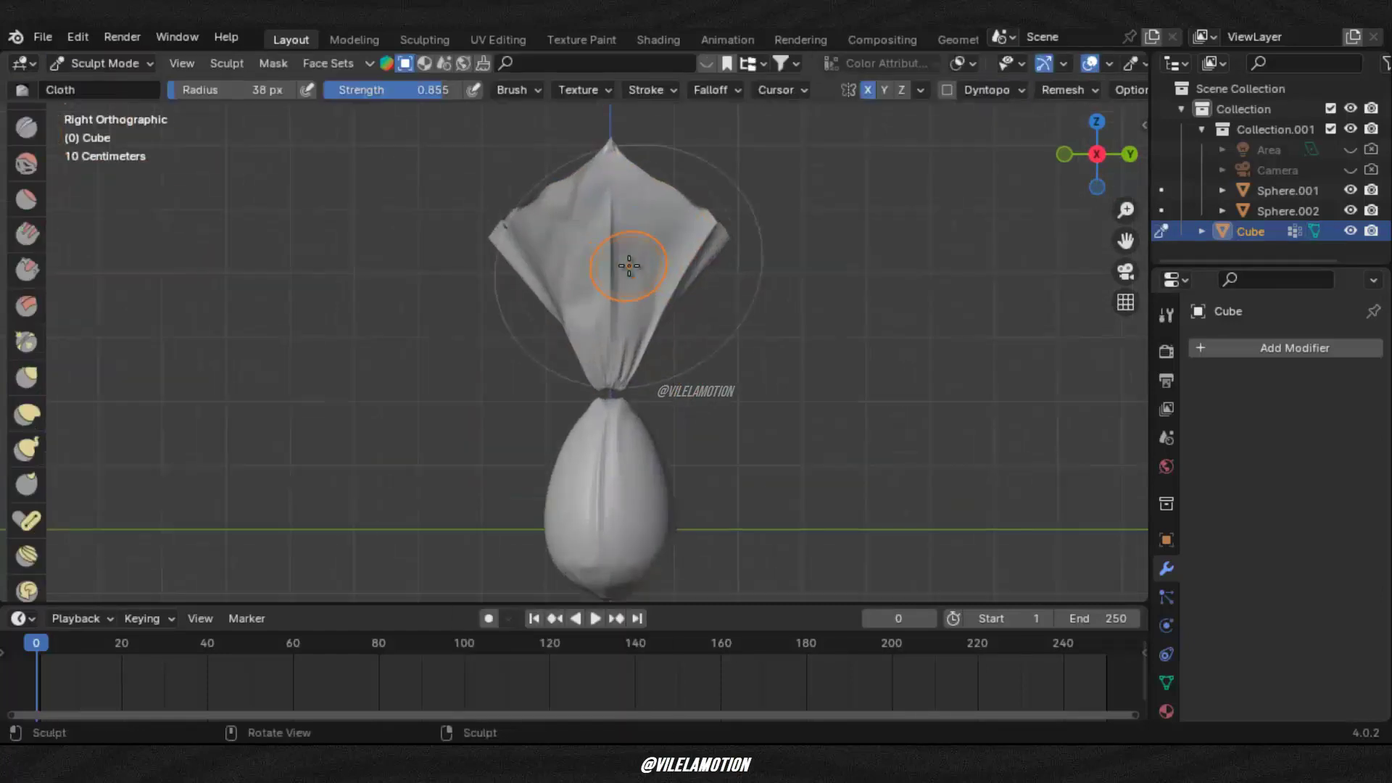
Step: Adjust the sculpt brush radius larger then smaller while orbiting around the wrapper's top
{"action": "scroll", "coordinate": [654, 276], "scroll_direction": "up", "scroll_amount": 3}
{"action": "key", "text": "f"}
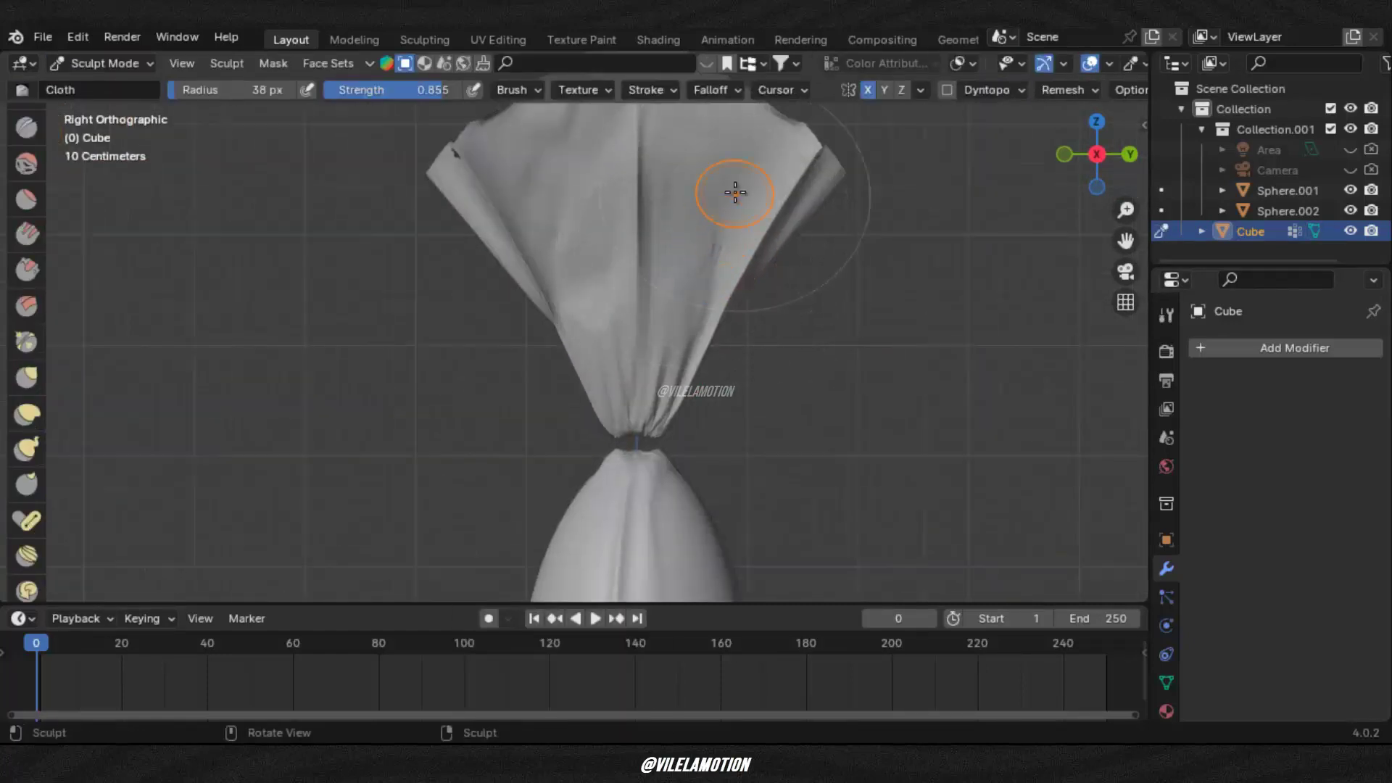
{"action": "left_click", "coordinate": [725, 276]}
{"action": "middle_click_drag", "start_coordinate": [670, 285], "coordinate": [656, 234]}
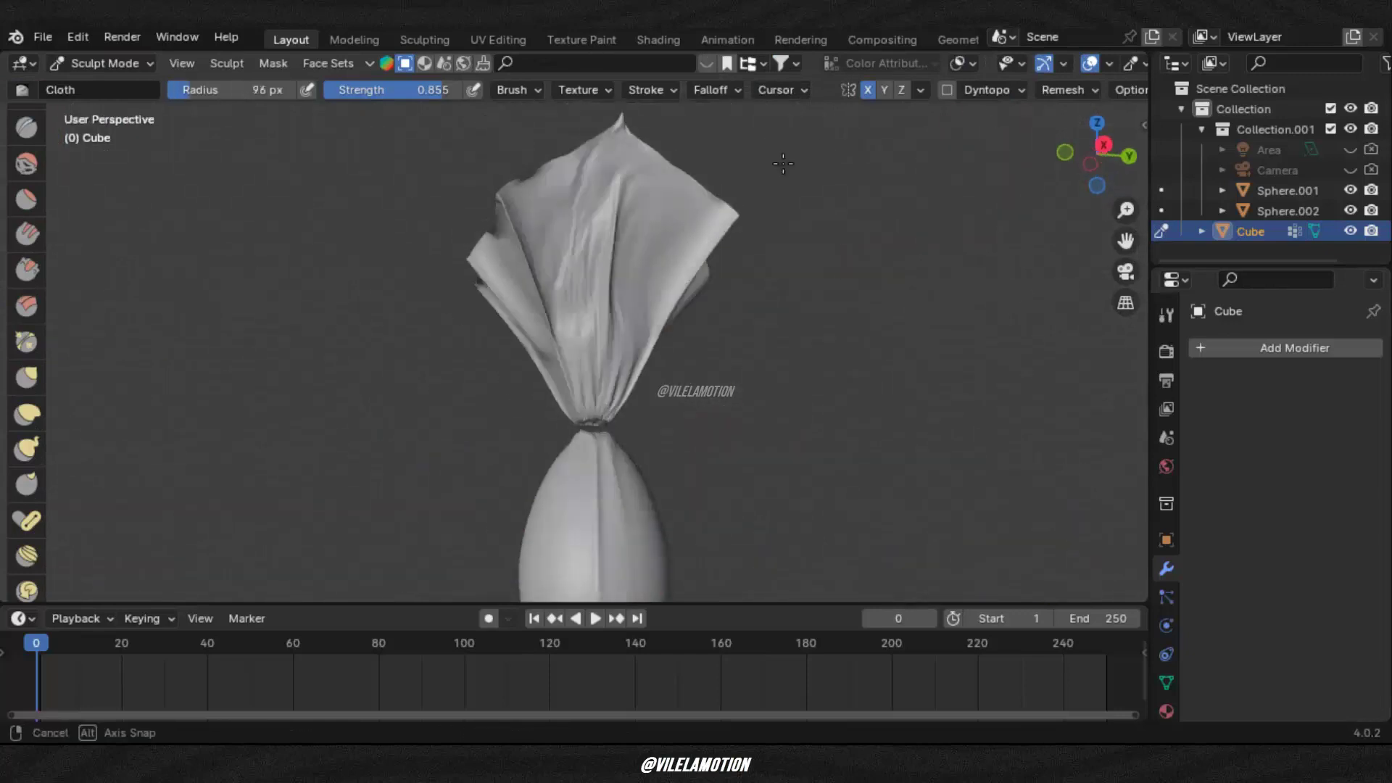
{"action": "key", "text": "f"}
{"action": "left_click", "coordinate": [700, 200]}
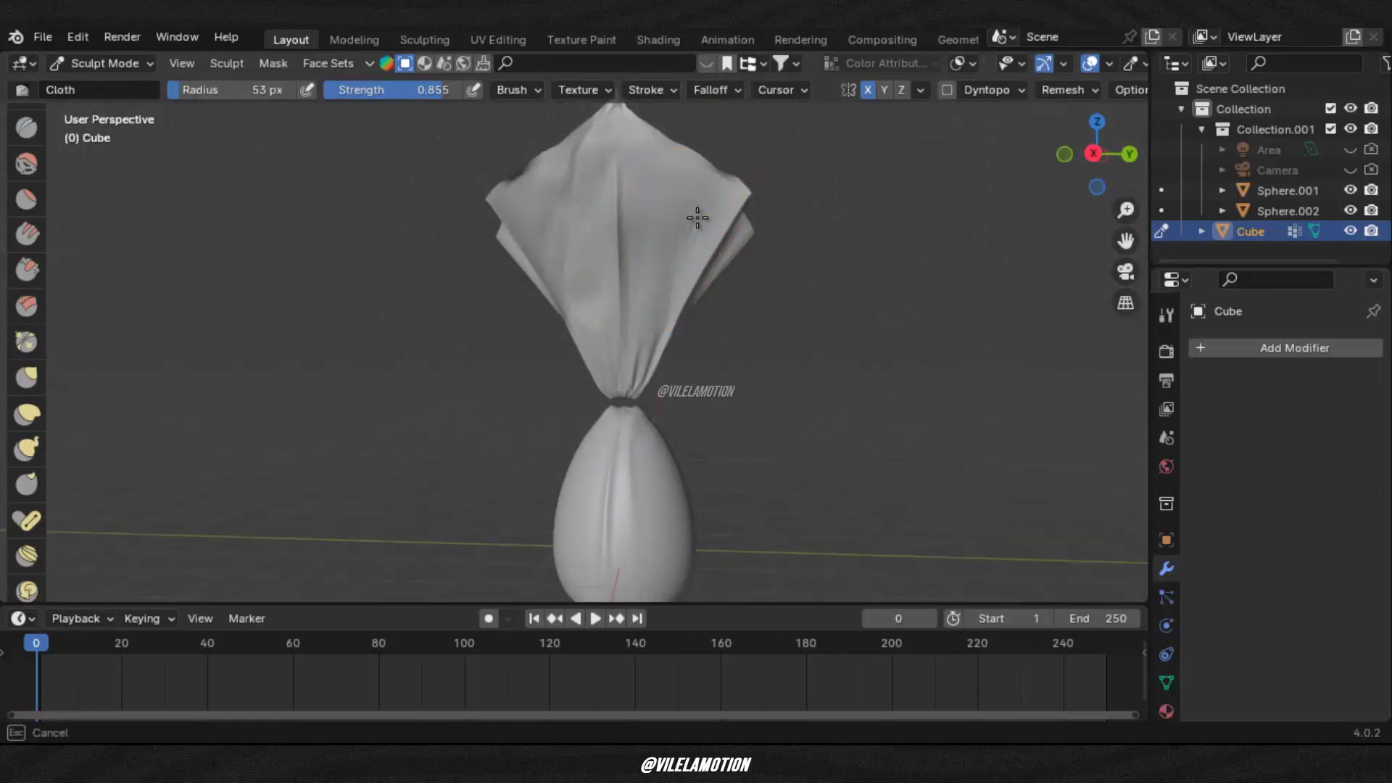
{"action": "mouse_move", "coordinate": [613, 186]}
{"action": "middle_mouse_down"}
{"action": "mouse_move", "coordinate": [659, 227]}
{"action": "mouse_move", "coordinate": [626, 196]}
{"action": "mouse_move", "coordinate": [631, 232]}
{"action": "middle_mouse_up"}
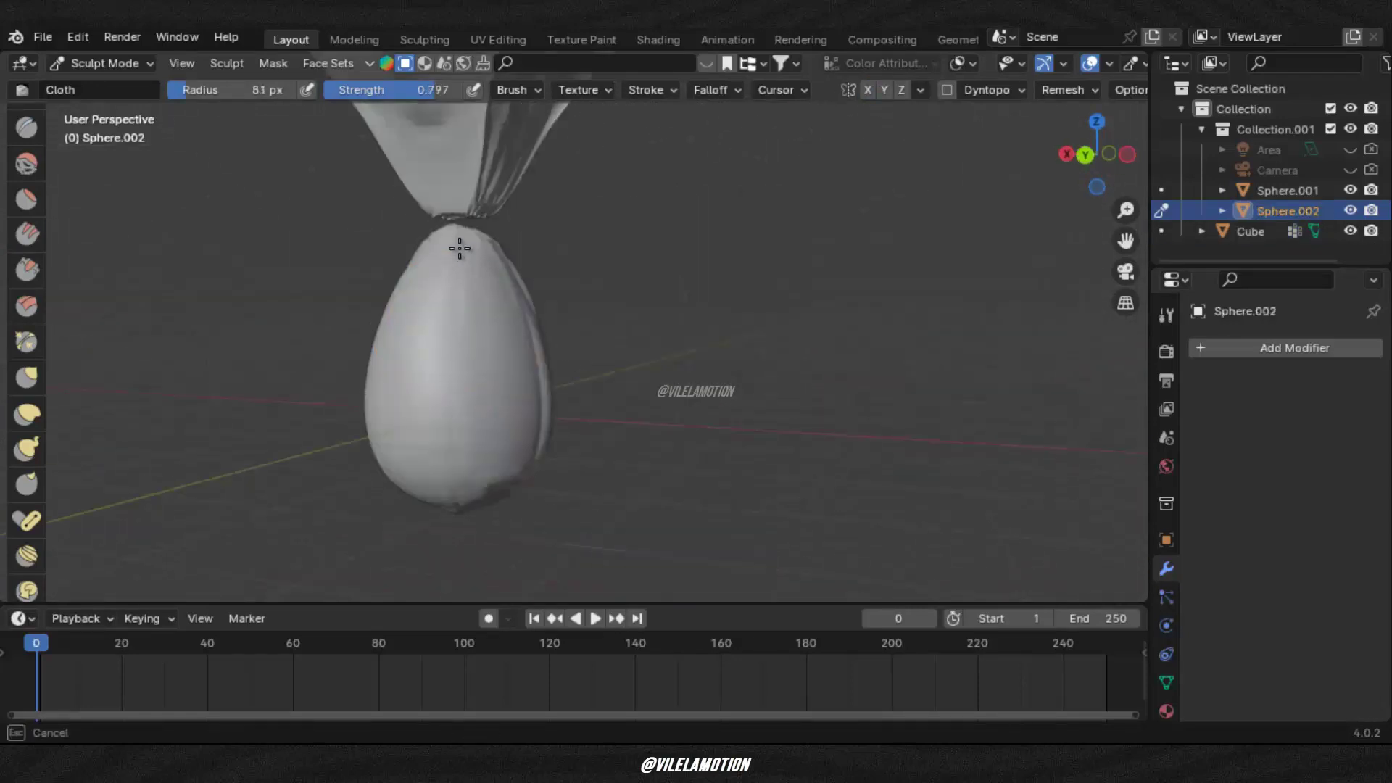
Step: Wrinkle the egg's side, then subdivide the whole egg mesh with extra cuts
{"action": "mouse_move", "coordinate": [435, 300]}
{"action": "middle_mouse_down"}
{"action": "mouse_move", "coordinate": [761, 233]}
{"action": "mouse_move", "coordinate": [618, 335]}
{"action": "middle_mouse_up"}
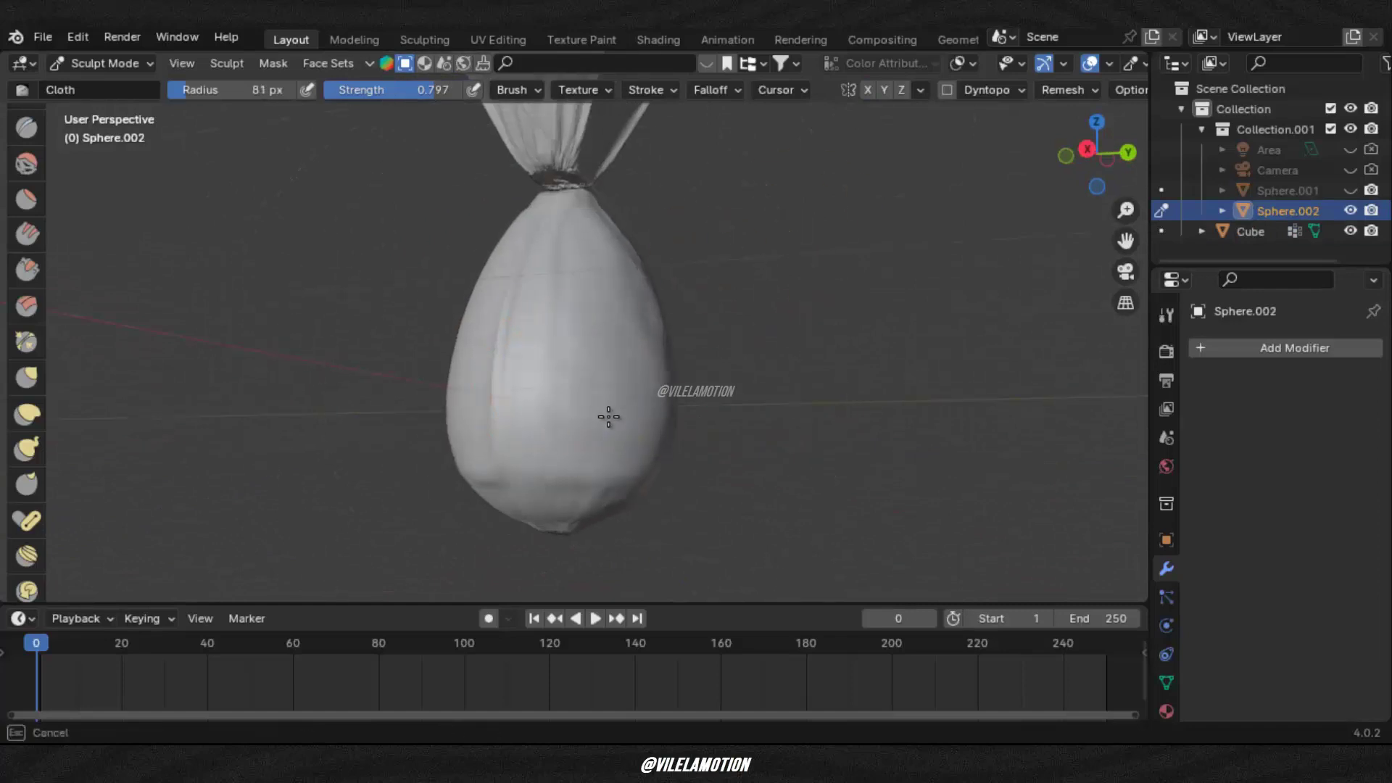
{"action": "left_click_drag", "start_coordinate": [581, 364], "coordinate": [487, 408]}
{"action": "key", "text": "Tab"}
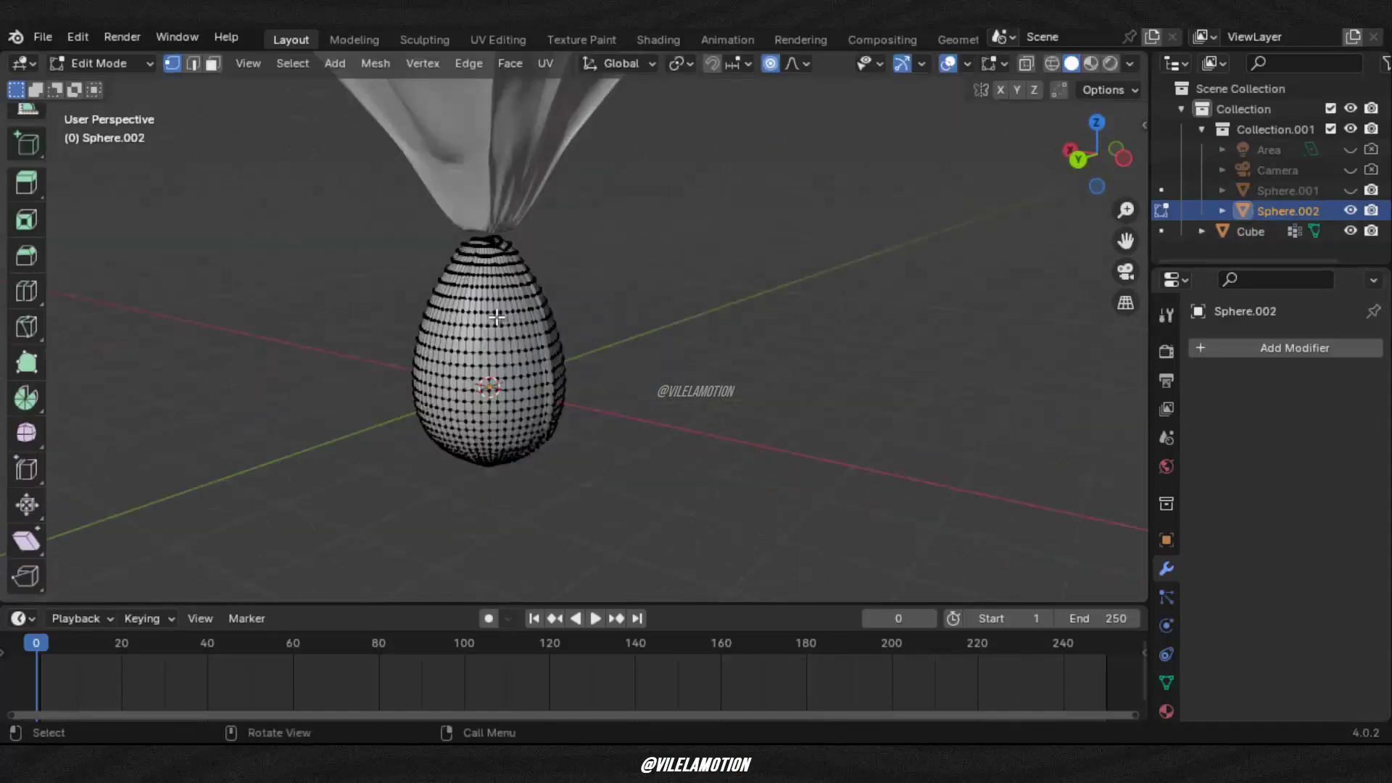
{"action": "key", "text": "a"}
{"action": "right_click", "coordinate": [511, 264]}
{"action": "left_click", "coordinate": [497, 262]}
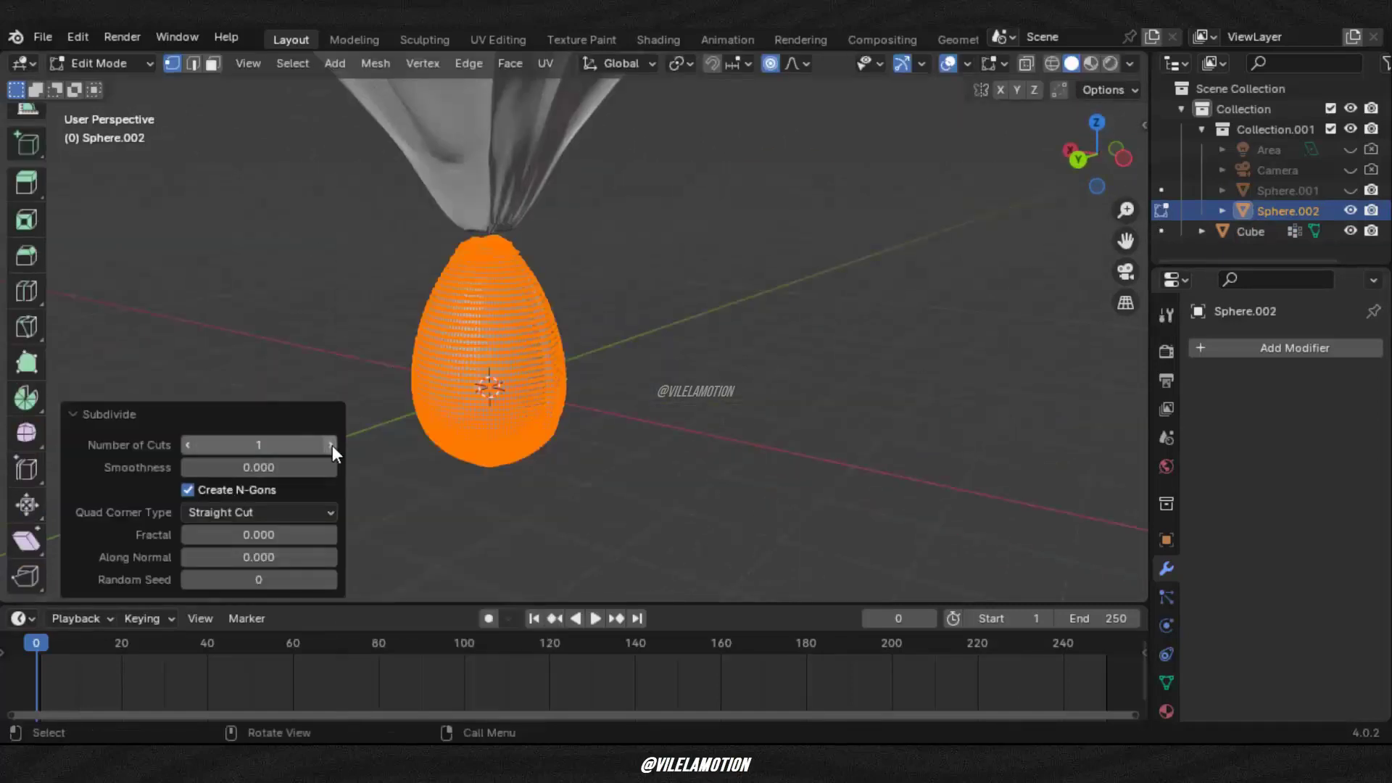
{"action": "left_click", "coordinate": [332, 445]}
{"action": "key", "text": "Tab"}
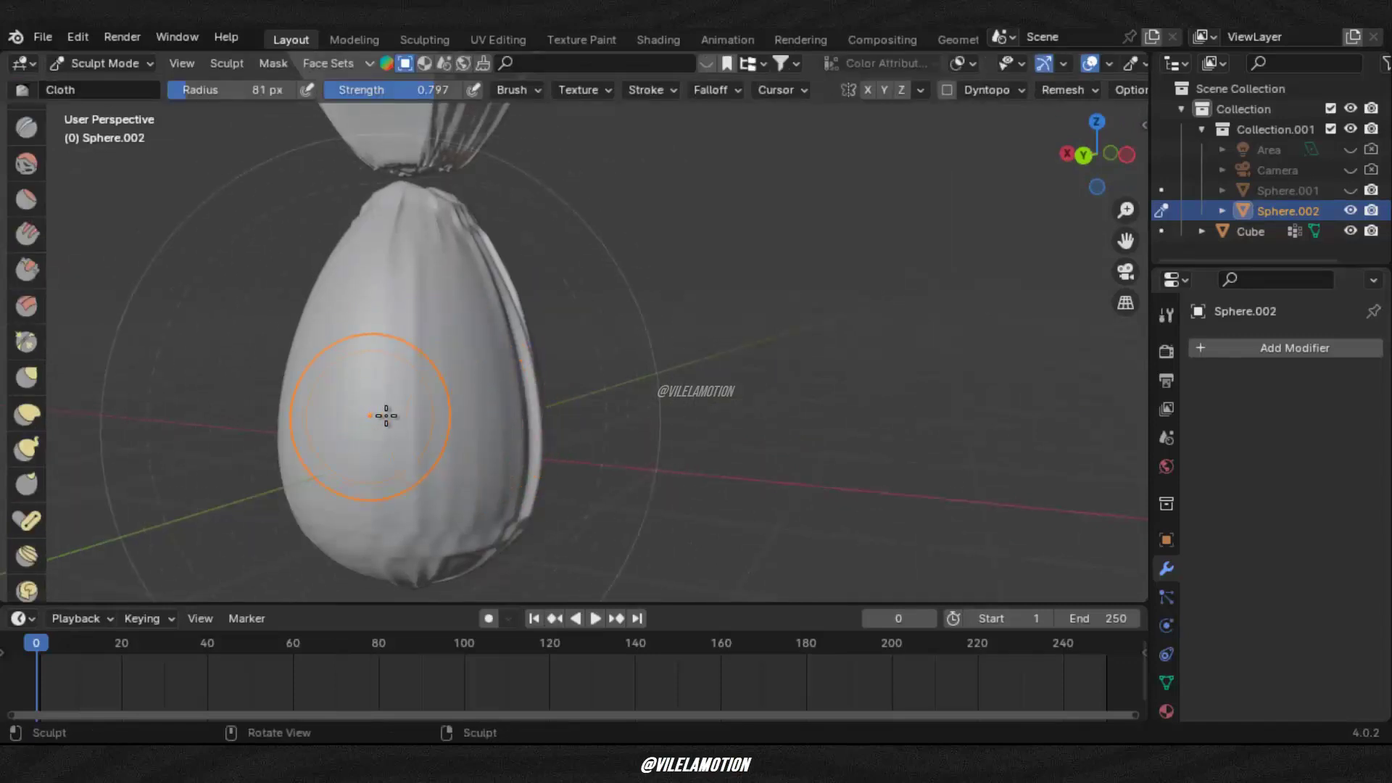
Step: Stroke cloth-like wrinkles into the egg's surface and switch sculpting back to the Cube wrapper
{"action": "left_click_drag", "start_coordinate": [386, 416], "coordinate": [435, 404]}
{"action": "scroll", "coordinate": [435, 404], "scroll_direction": "down", "scroll_amount": 3}
{"action": "mouse_move", "coordinate": [435, 404]}
{"action": "middle_mouse_down"}
{"action": "mouse_move", "coordinate": [410, 333]}
{"action": "mouse_move", "coordinate": [580, 333]}
{"action": "middle_mouse_up"}
{"action": "key", "text": "alt+q"}
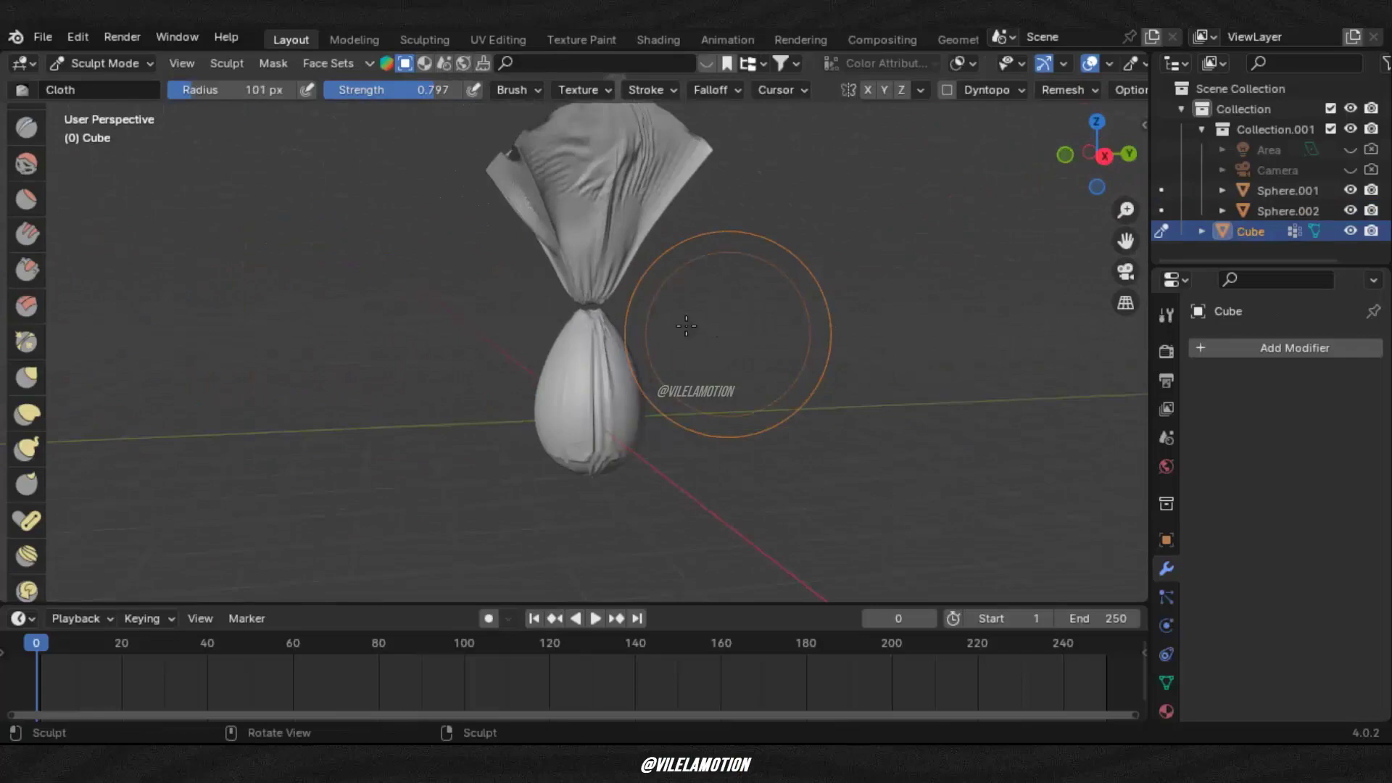